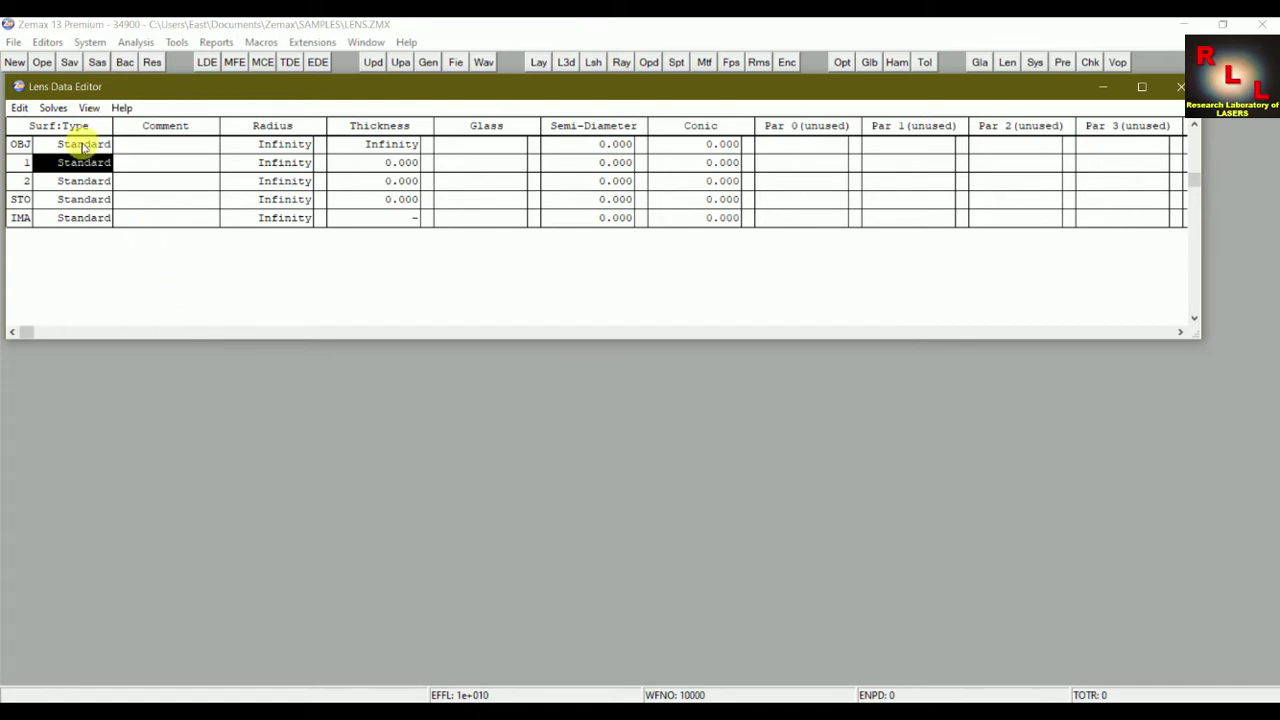
Open the Surface 1 Properties dialog from row 1's Surf:Type cell
left_click(22, 146)
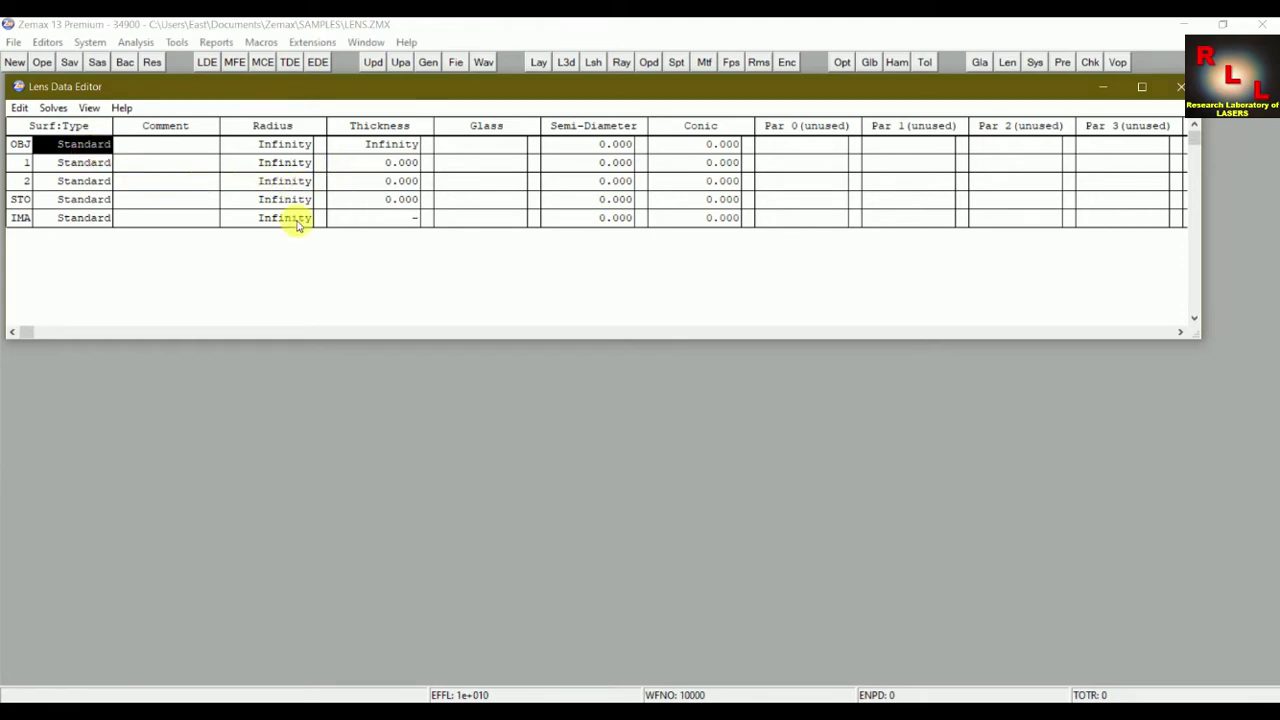
double_click(83, 163)
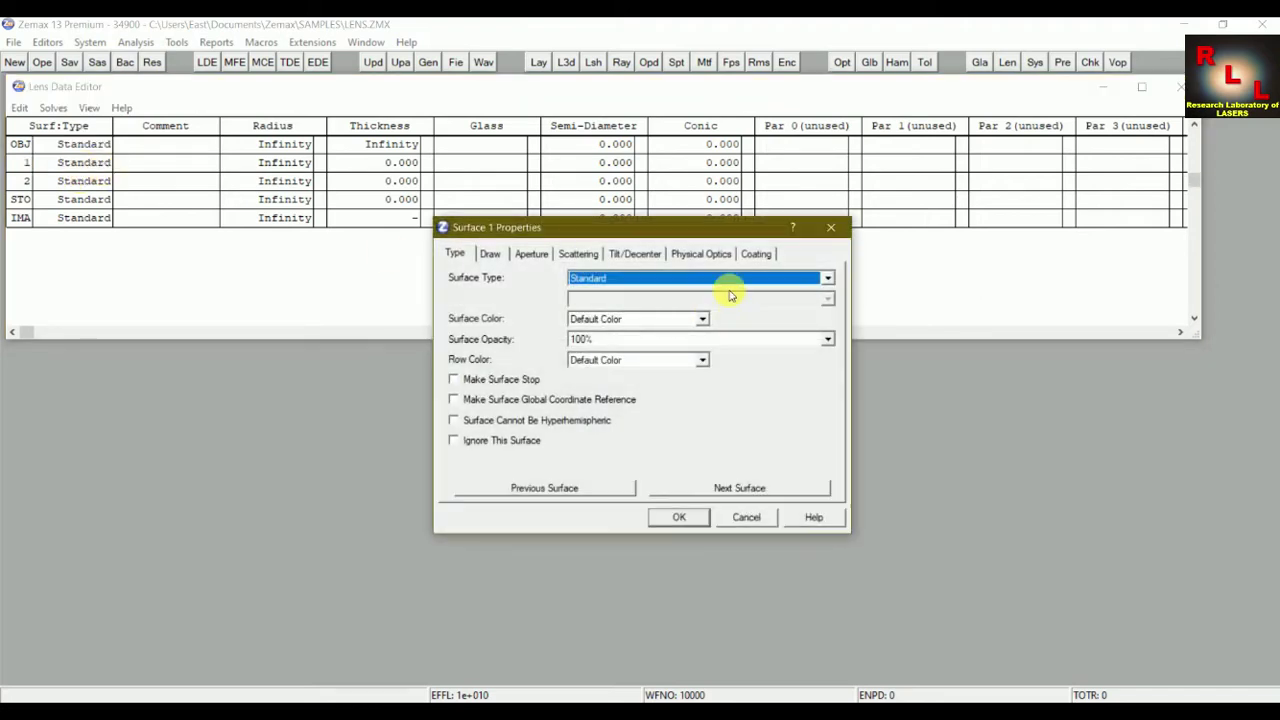
Browse the surface type list, keep surface 1 as Standard and cancel the dialog
left_click(723, 280)
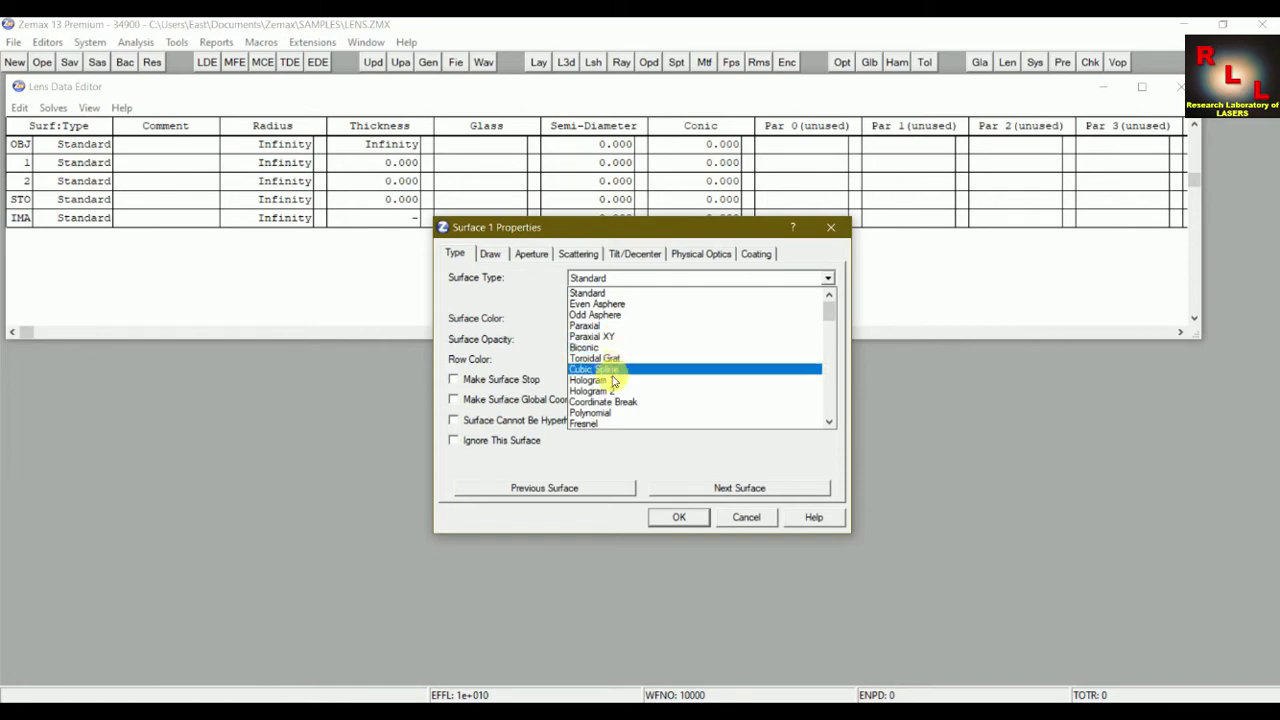
scroll(614, 385, "down", 2)
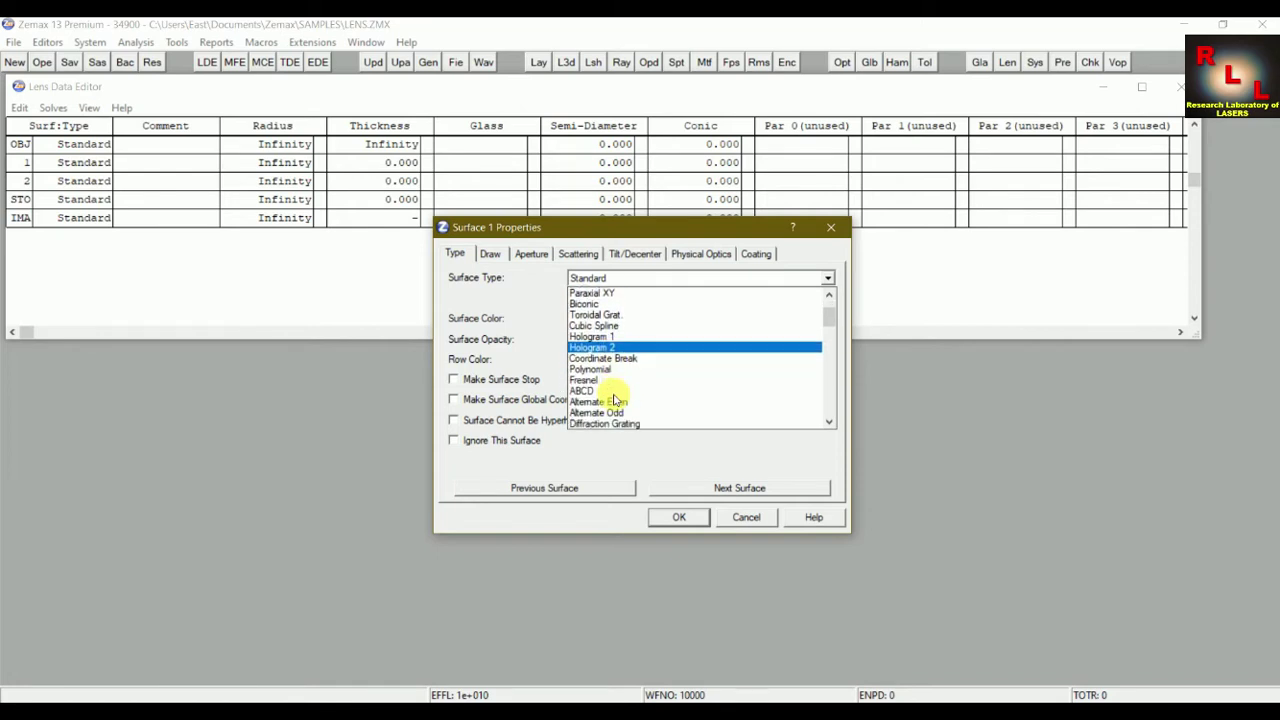
scroll(614, 400, "down", 2)
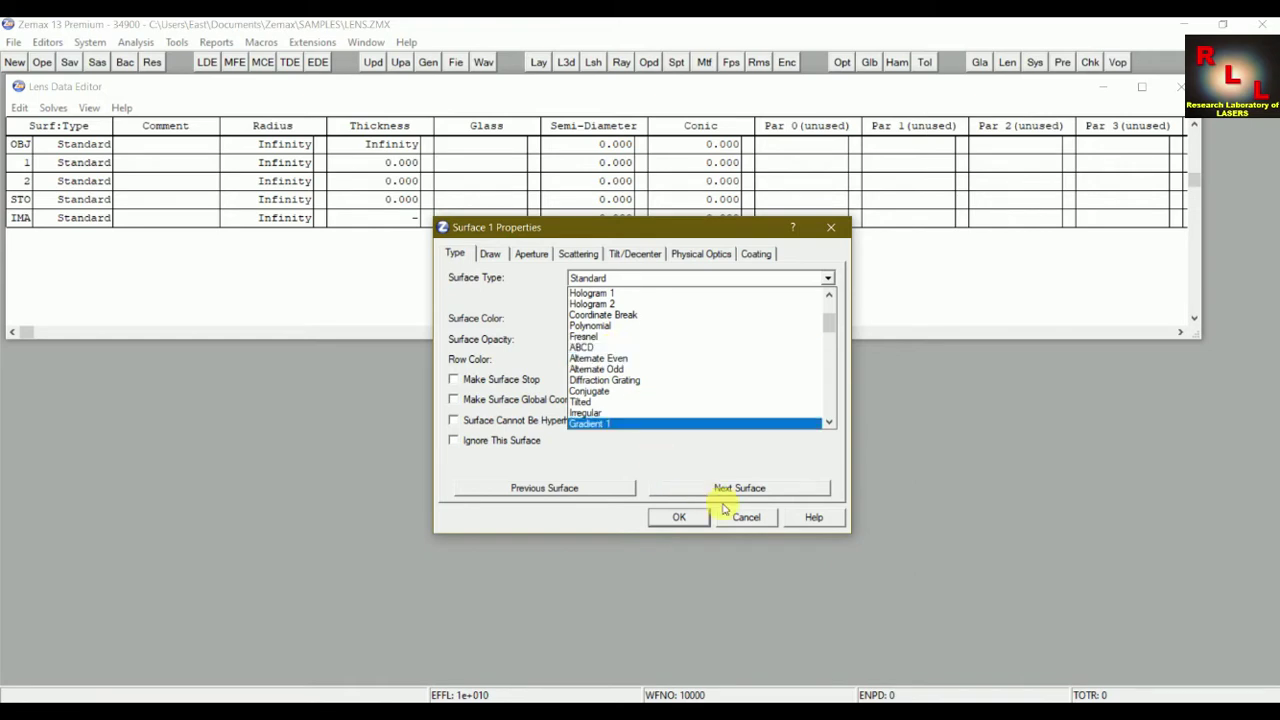
left_click(760, 519)
left_click(766, 522)
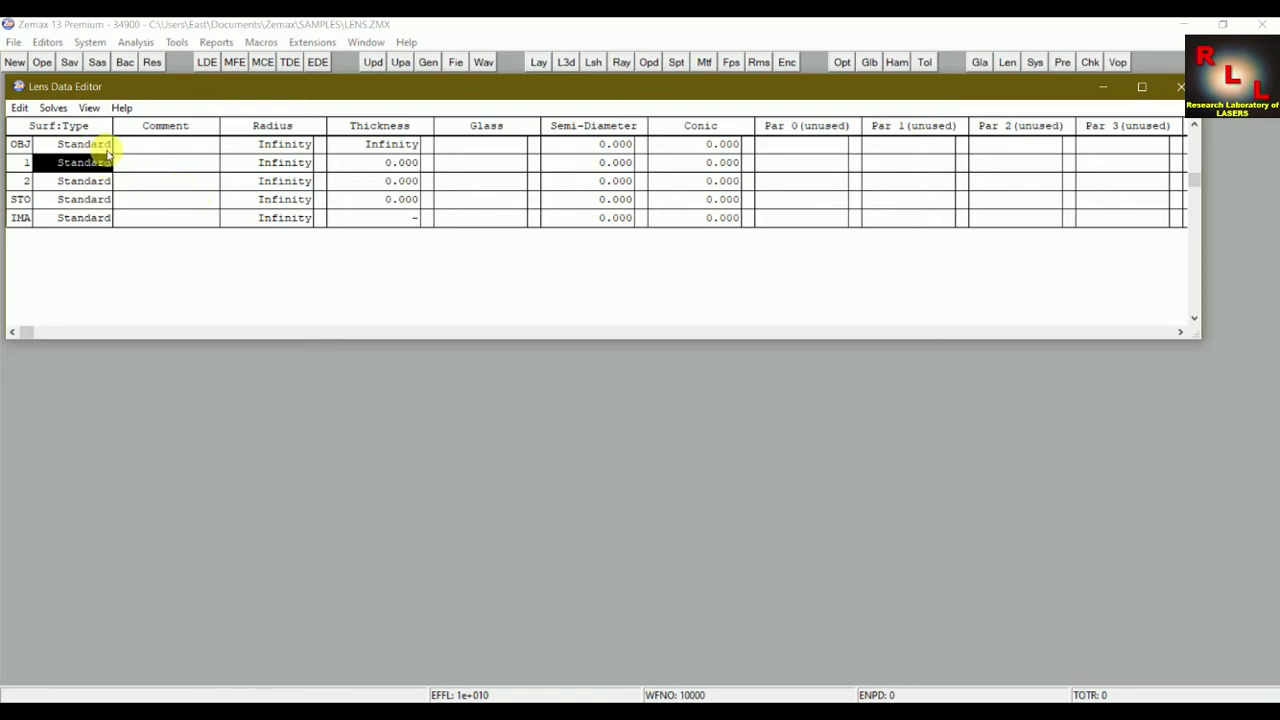
Comment the object surface 'Source' and surface 1 'Reflecting Mirror'
left_click(160, 146)
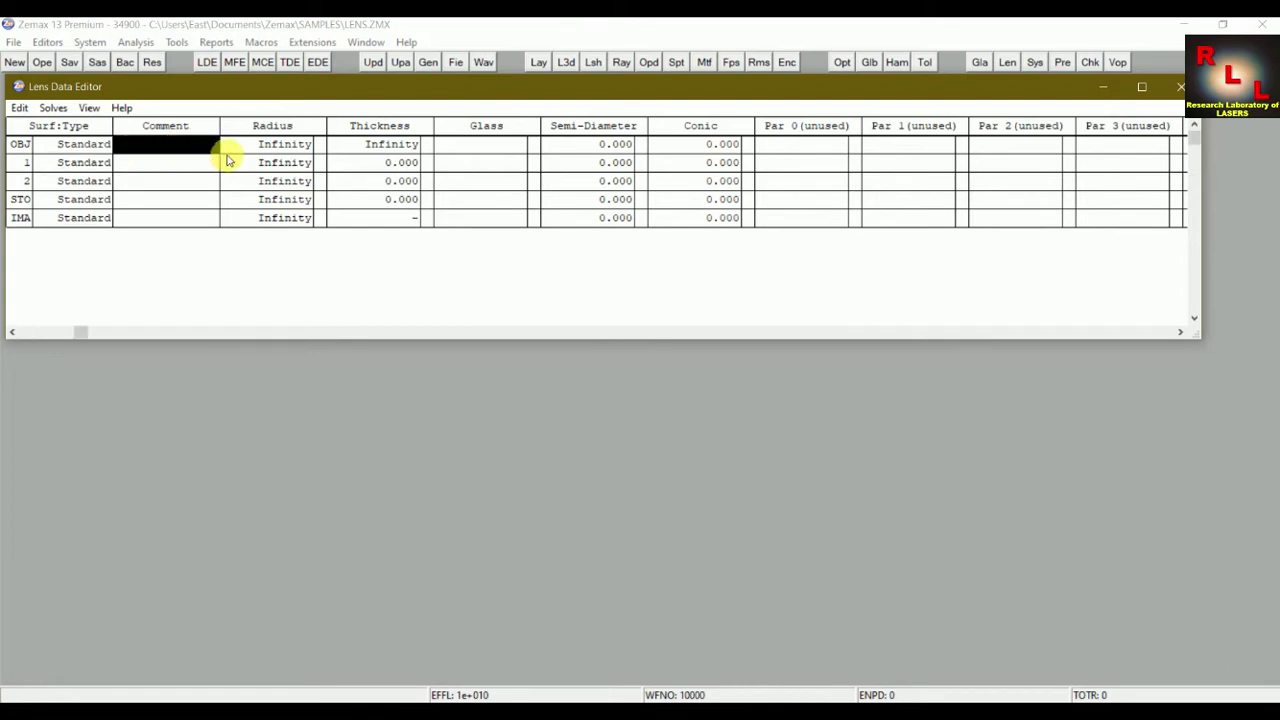
type("Source")
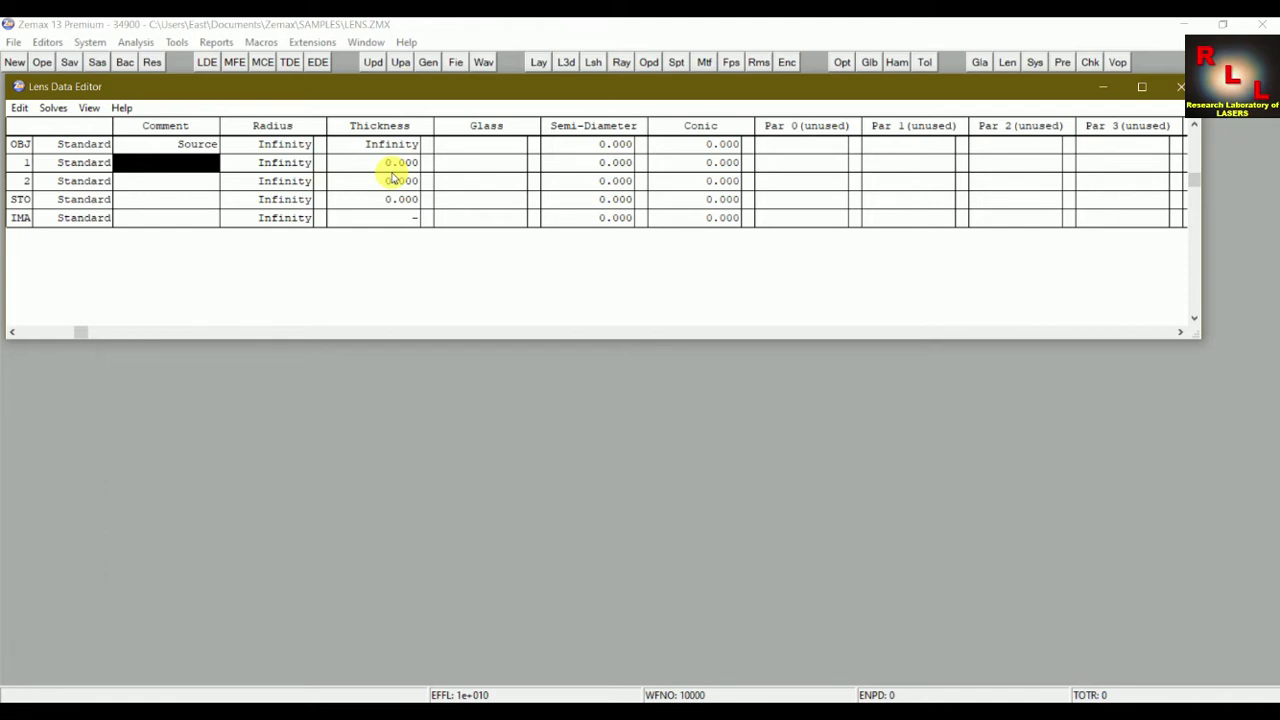
left_click(57, 162)
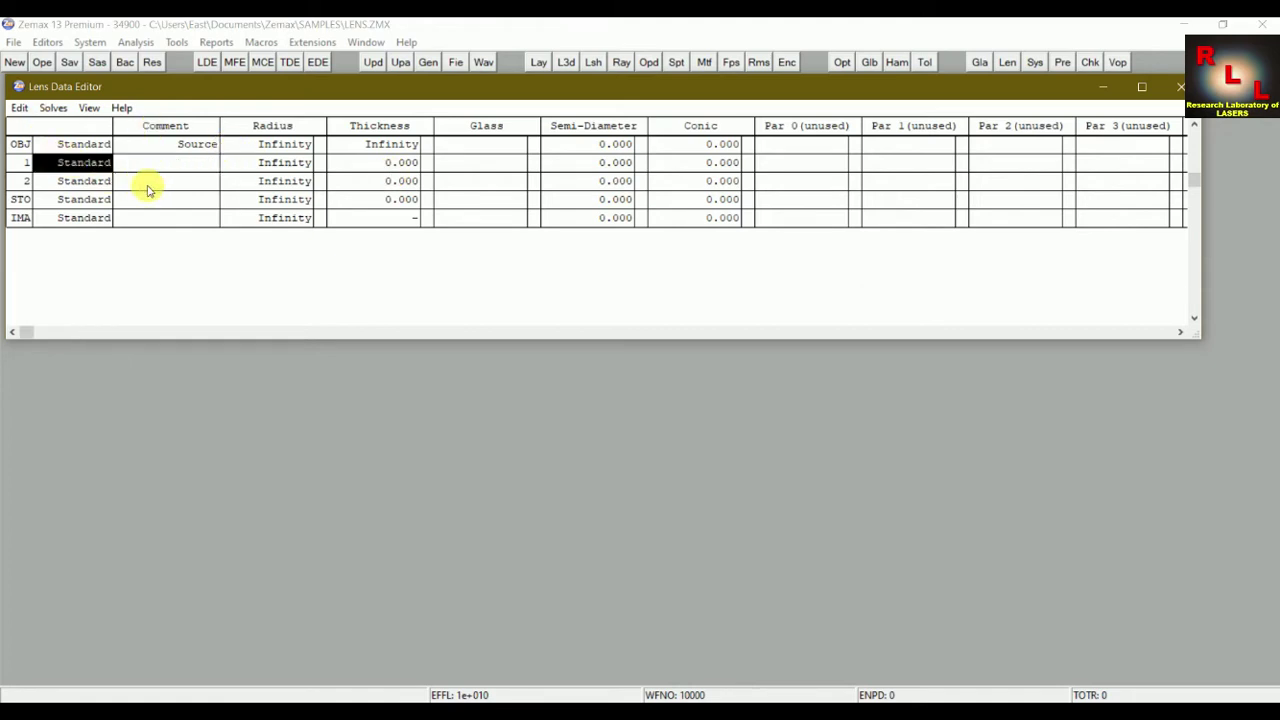
left_click(198, 162)
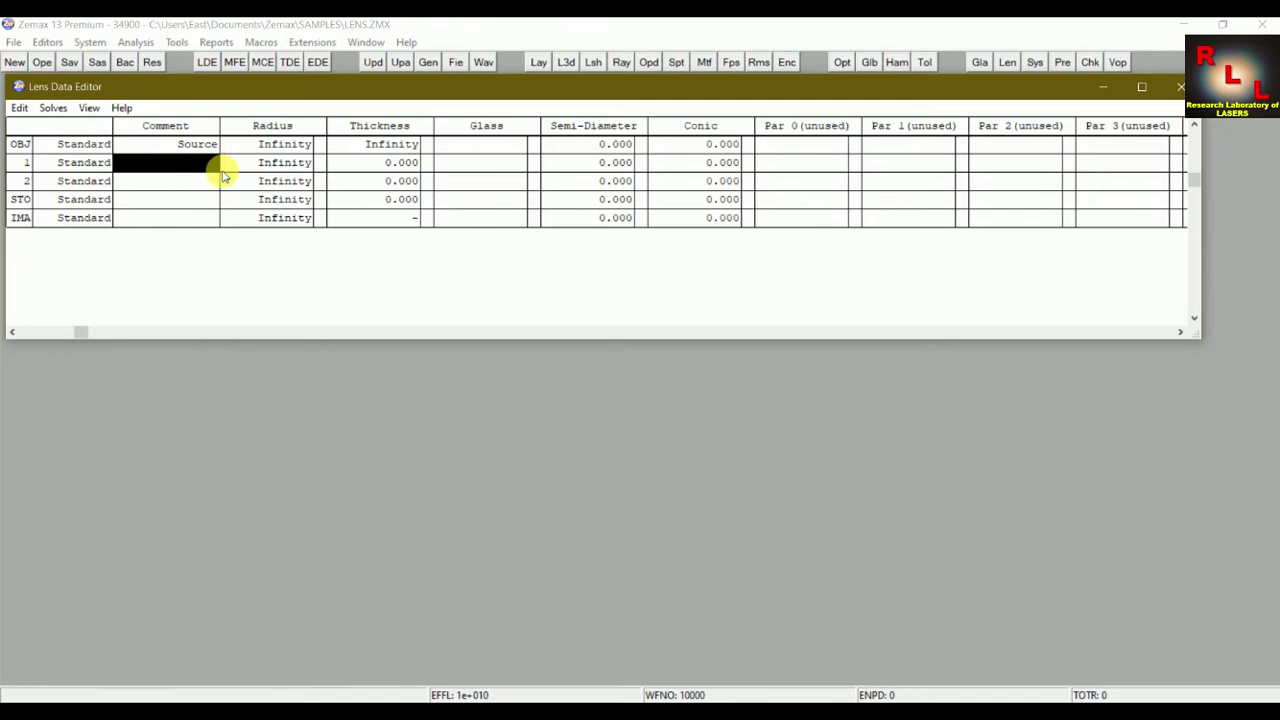
type("Reflec")
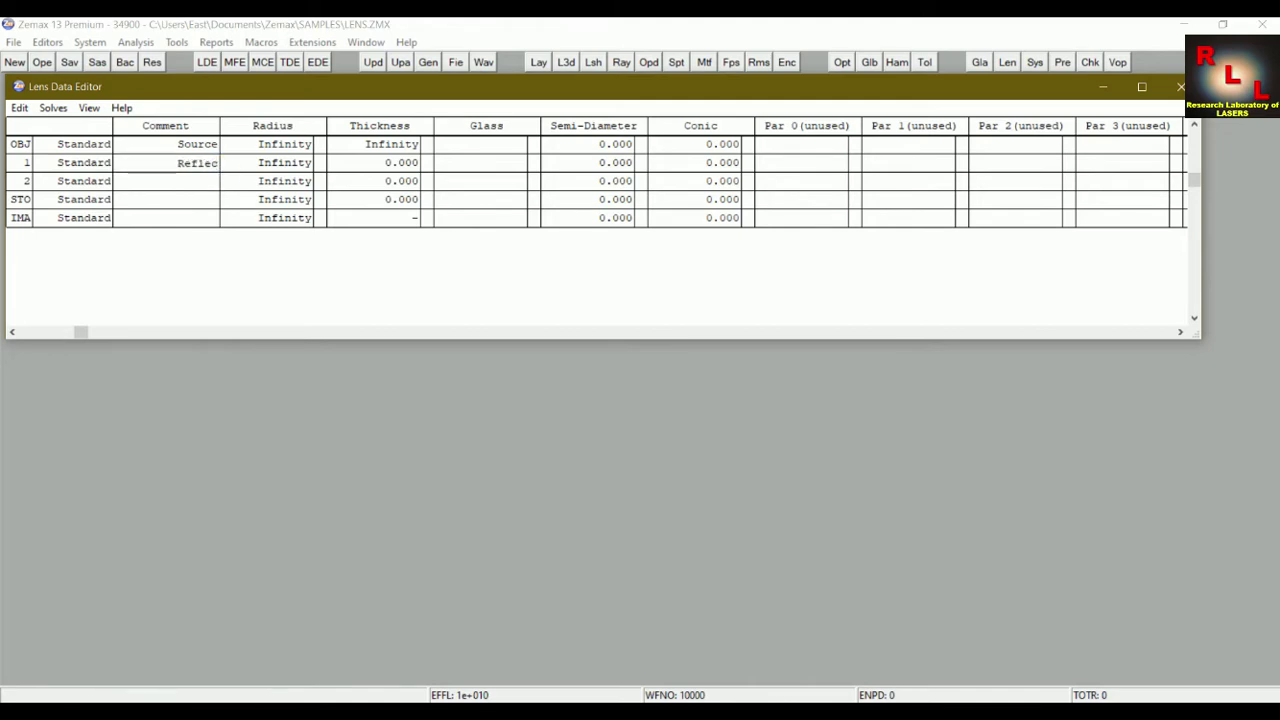
type("ting Mirror")
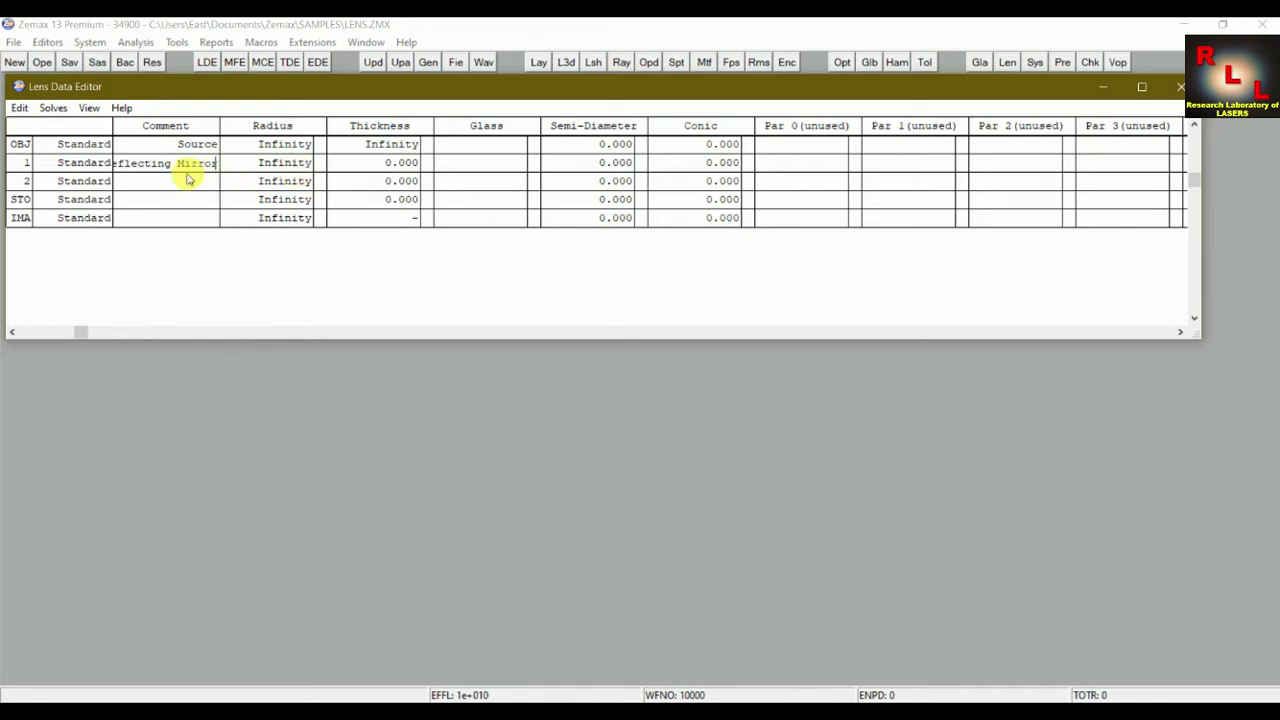
Insert a new blank surface above the Reflecting Mirror surface
left_click(150, 163)
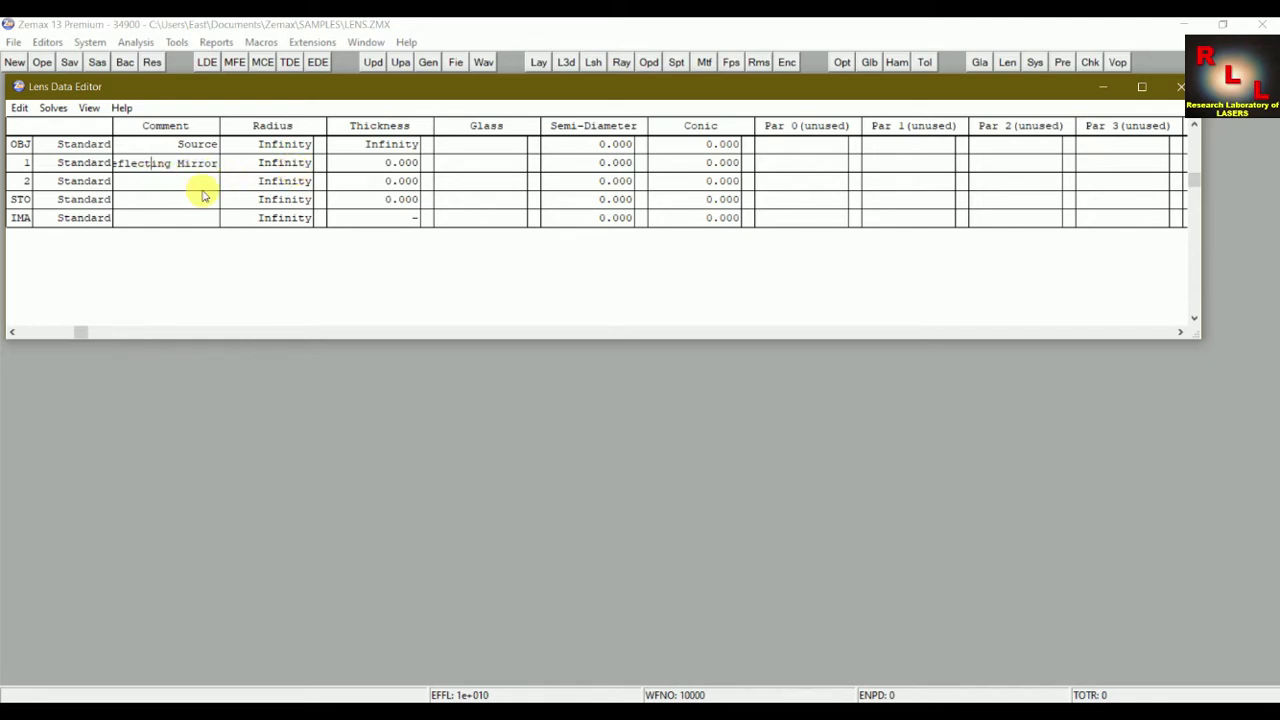
left_click(35, 163)
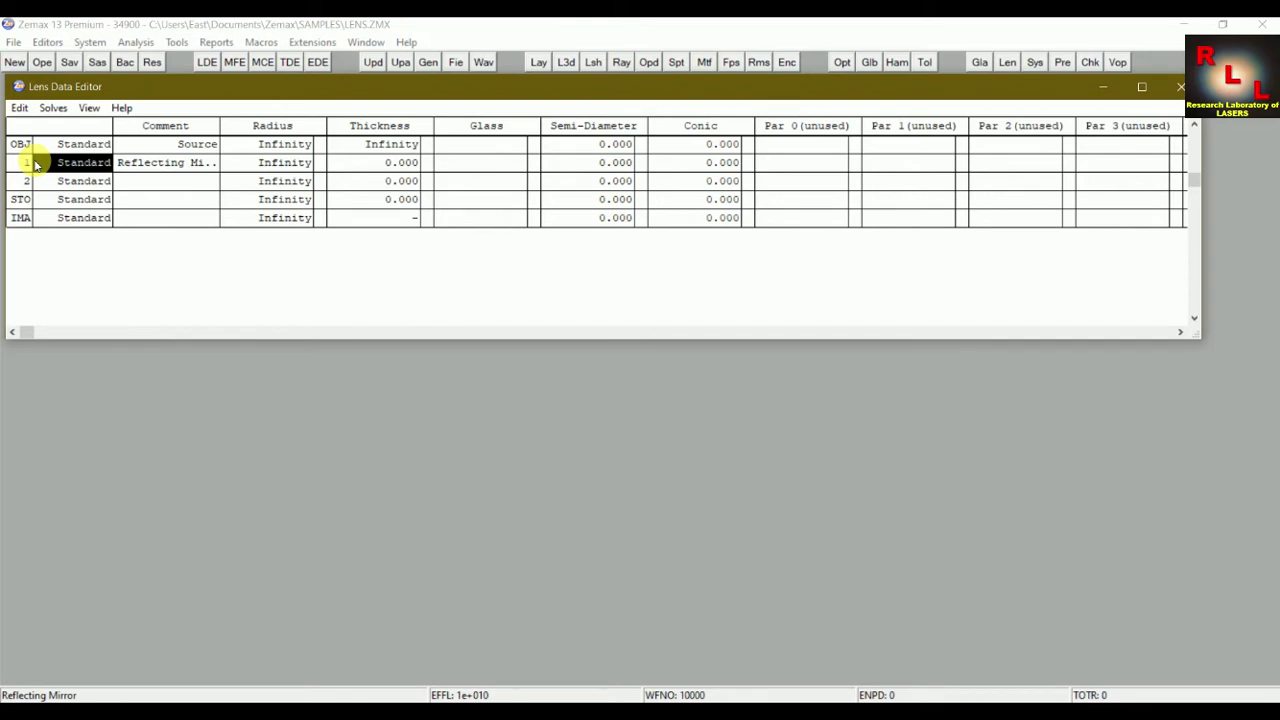
key("Insert")
Comment the new surface 1 'slit' and give it a thickness of 5
left_click(135, 164)
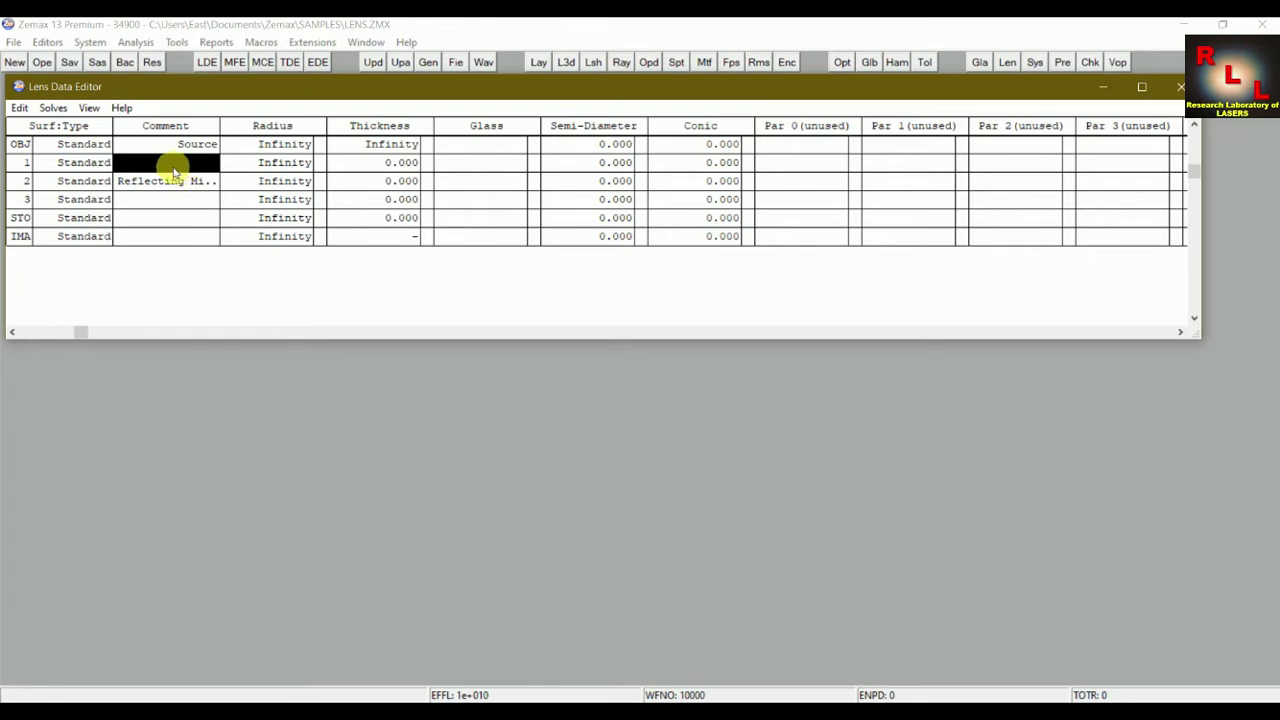
type("slit")
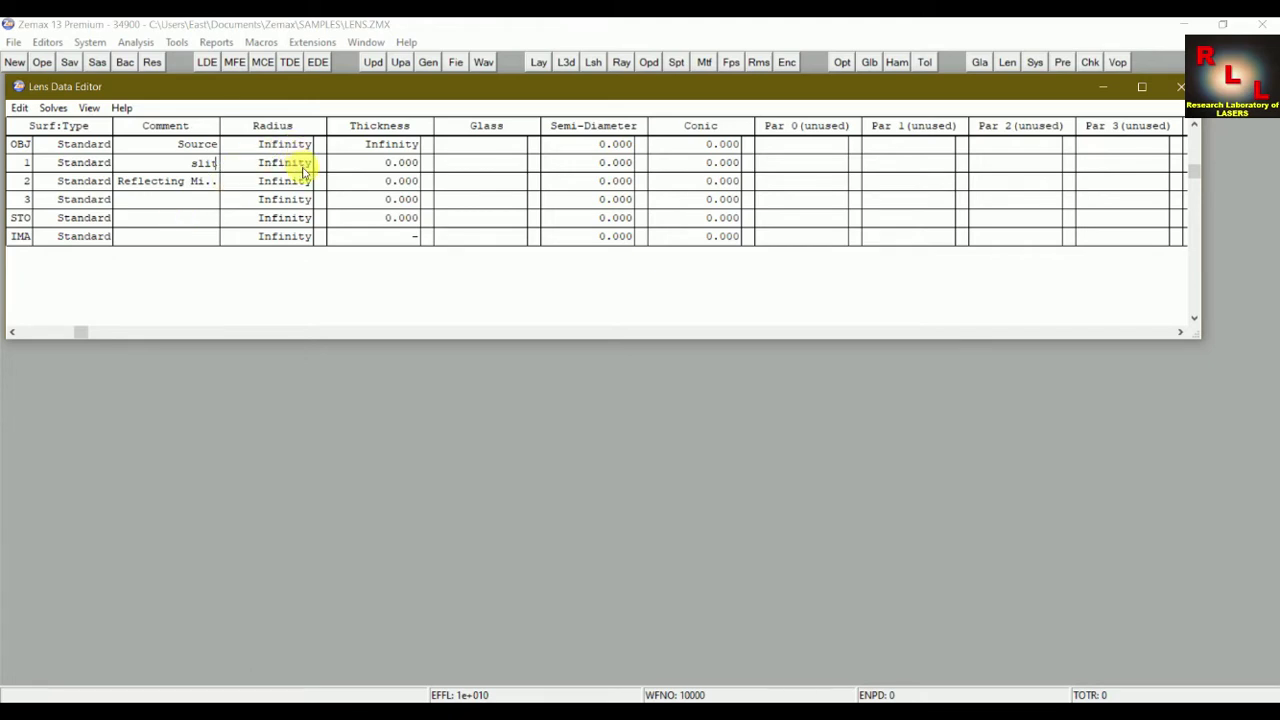
left_click(404, 168)
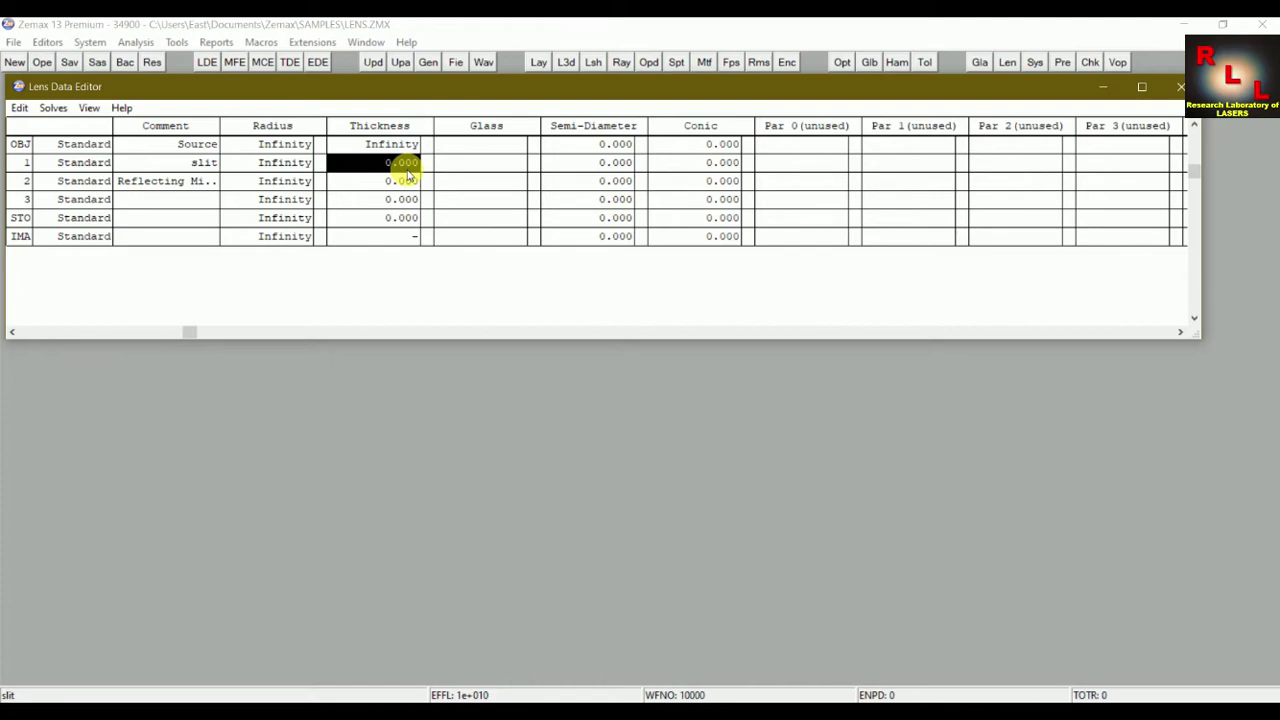
type("5")
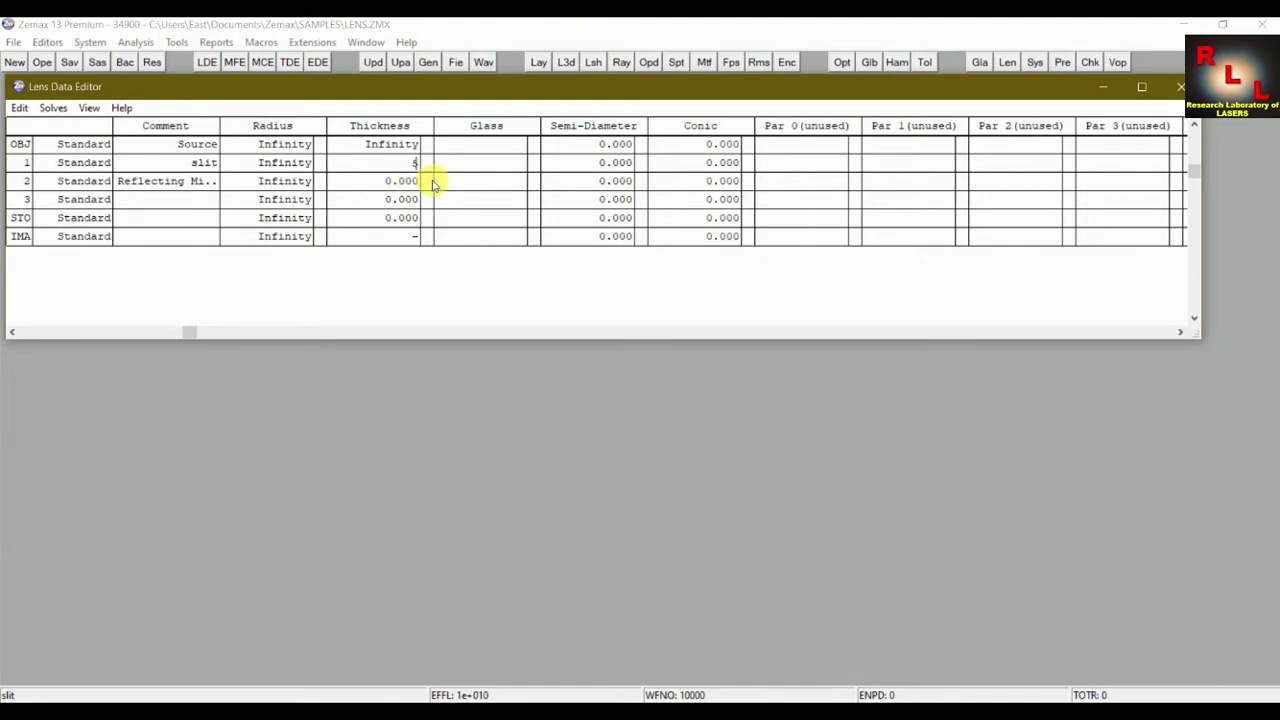
left_click(486, 178)
left_click(503, 165)
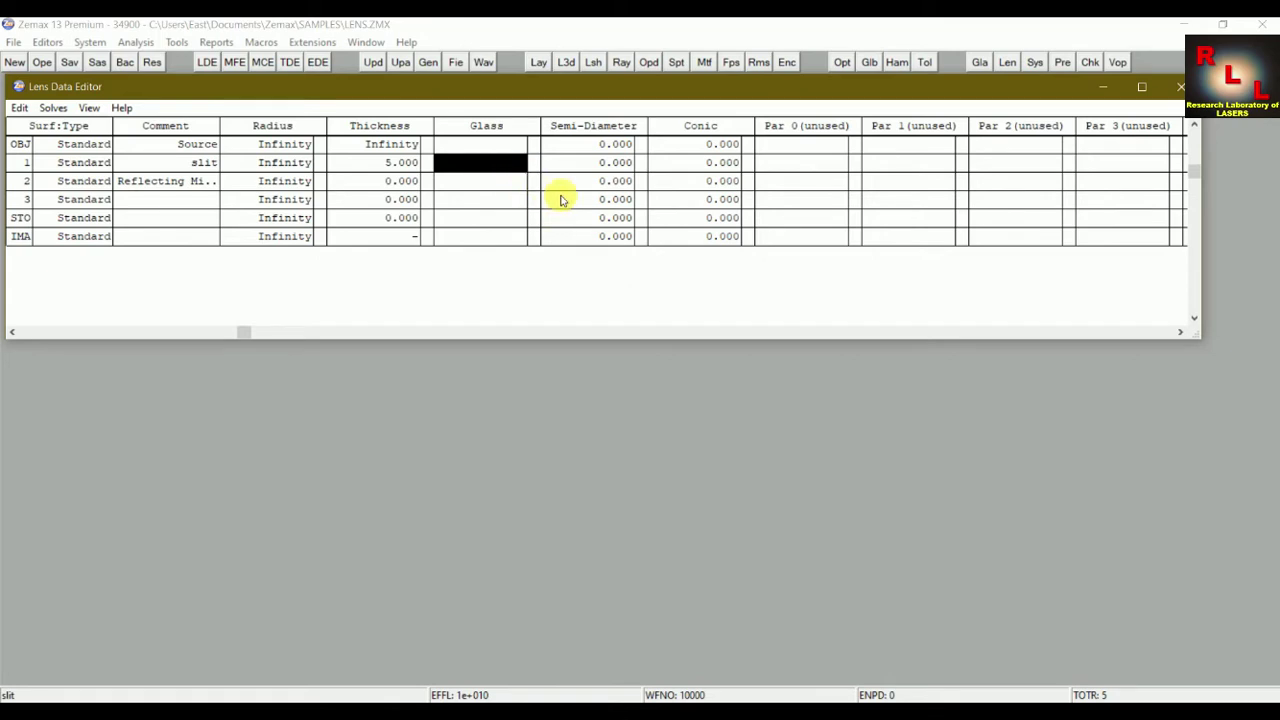
Set the slit surface's semi-diameter to 0.155
left_click(622, 162)
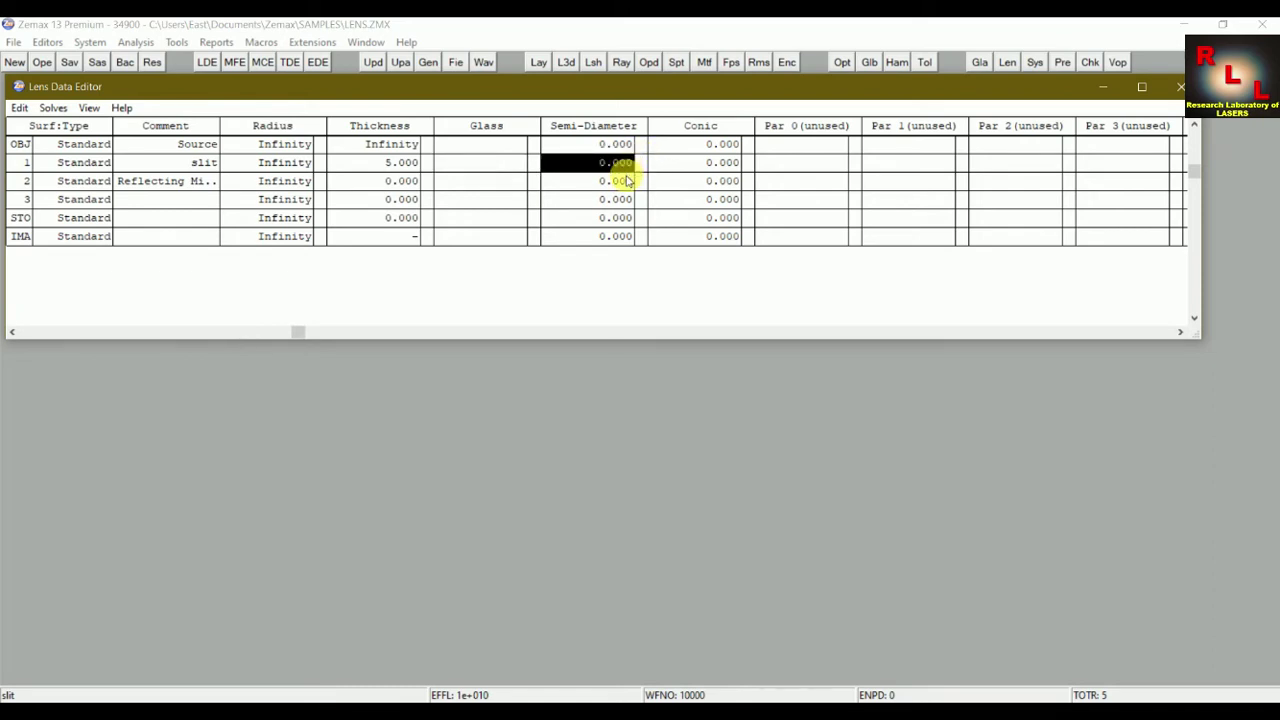
type("0.155")
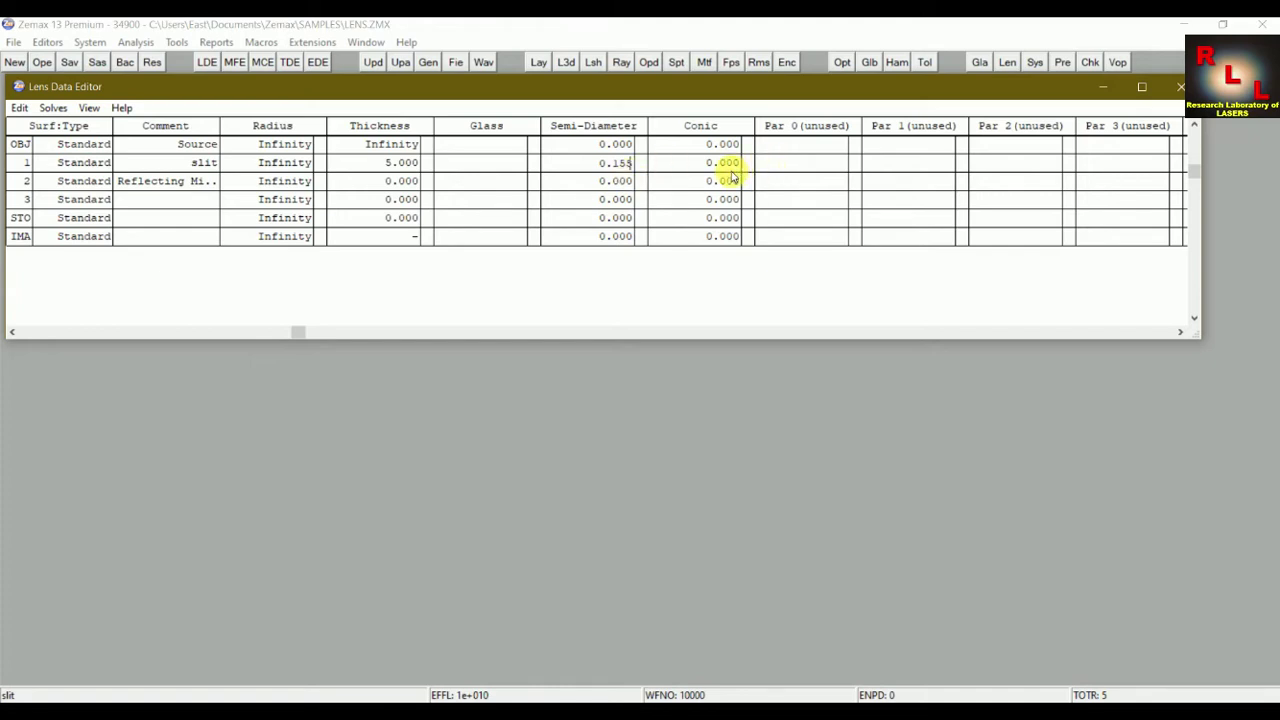
left_click(143, 182)
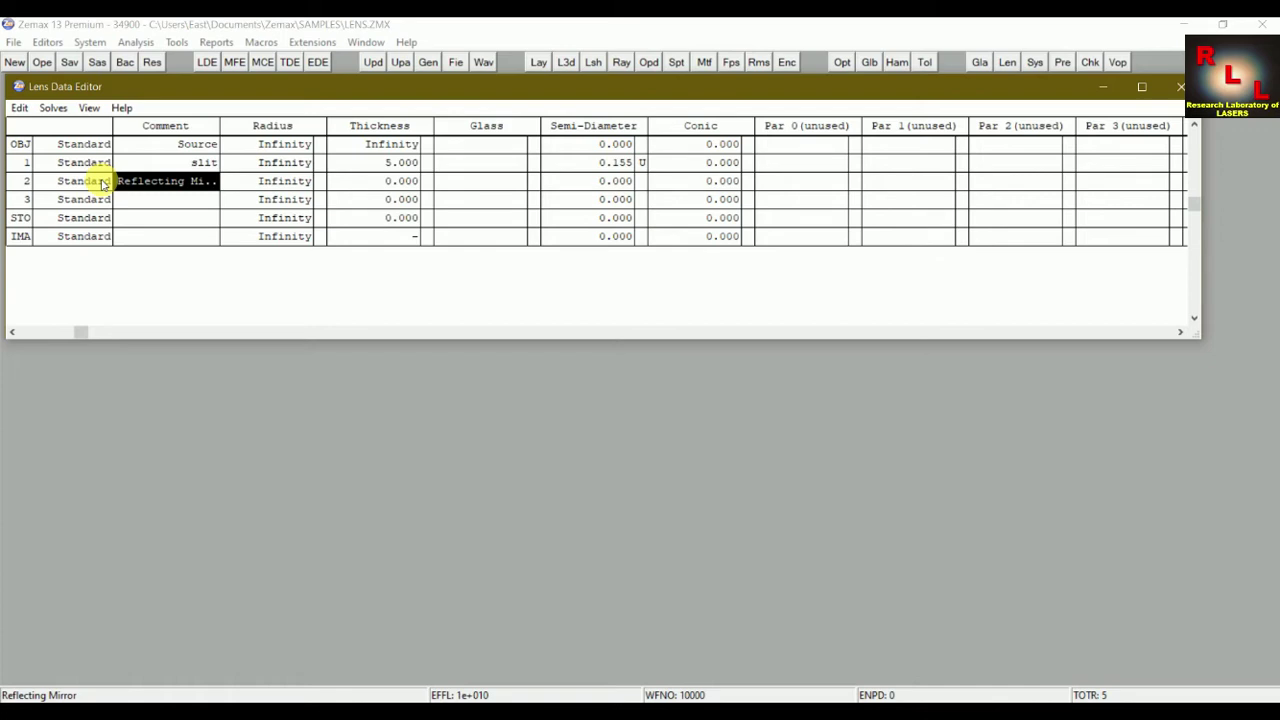
Give the Reflecting Mirror a radius of -11.050 and thickness of -4.906
left_click(278, 182)
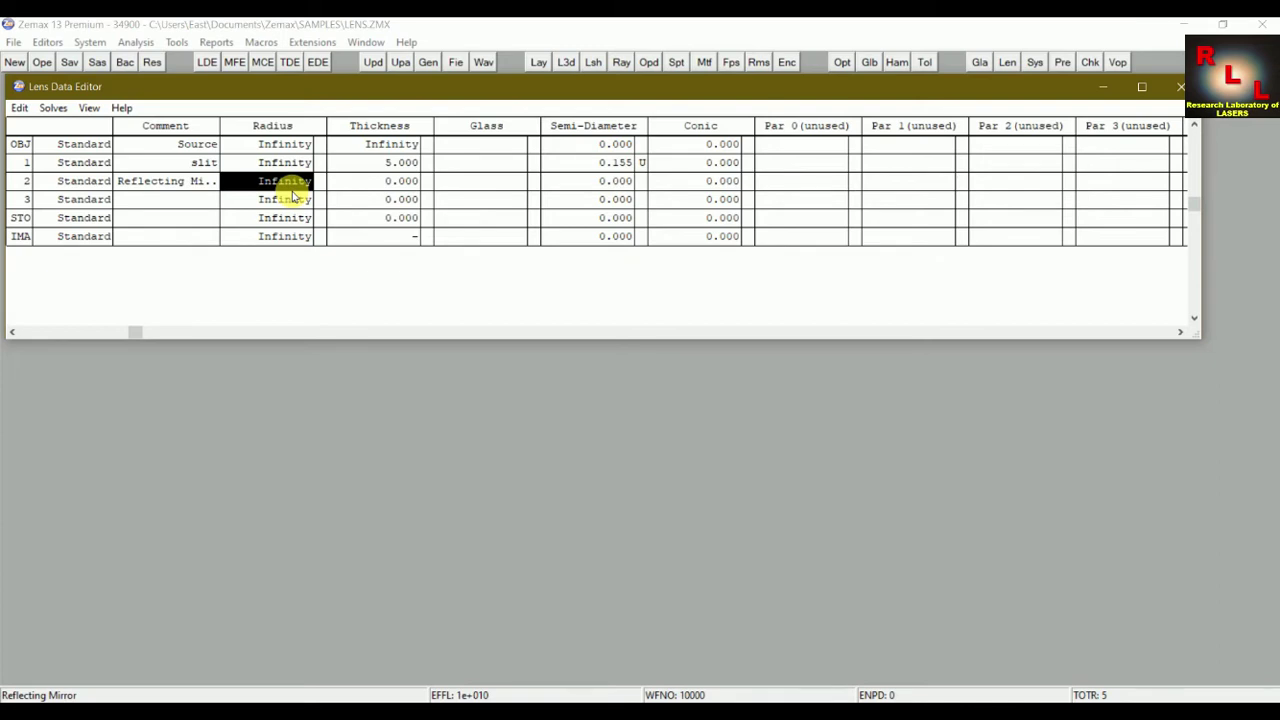
type("-11.050")
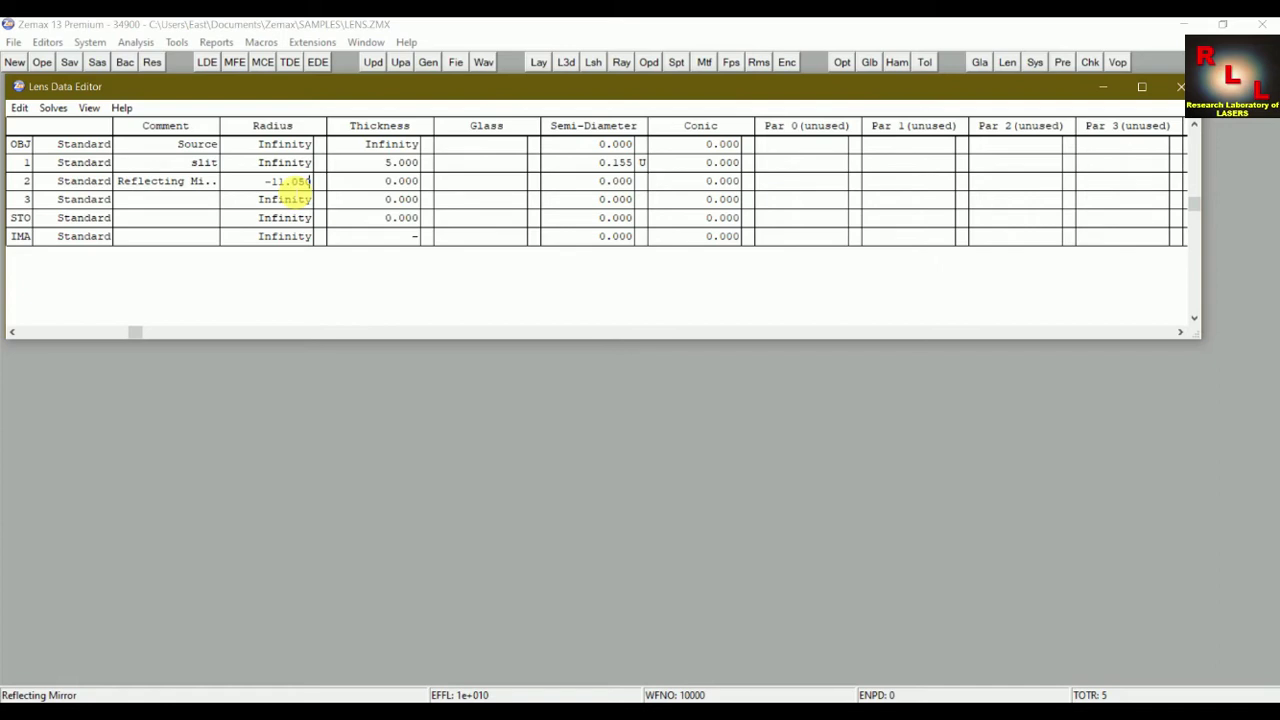
left_click(394, 191)
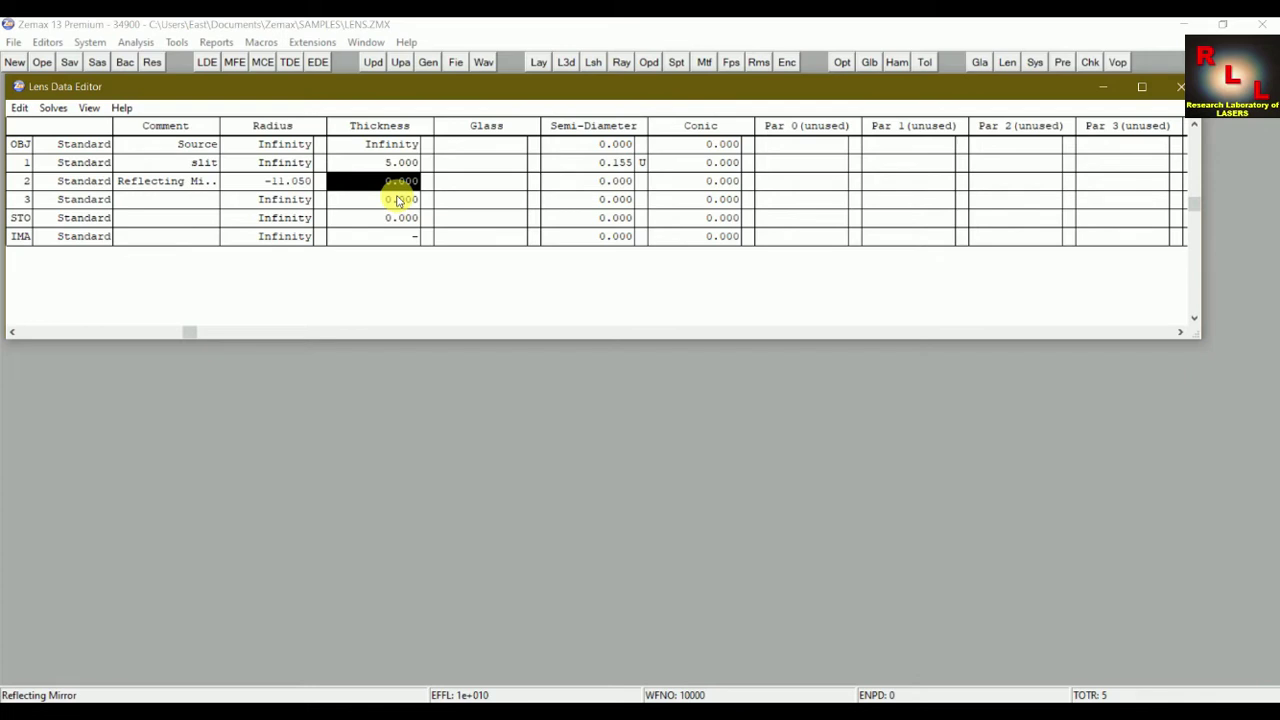
type("-")
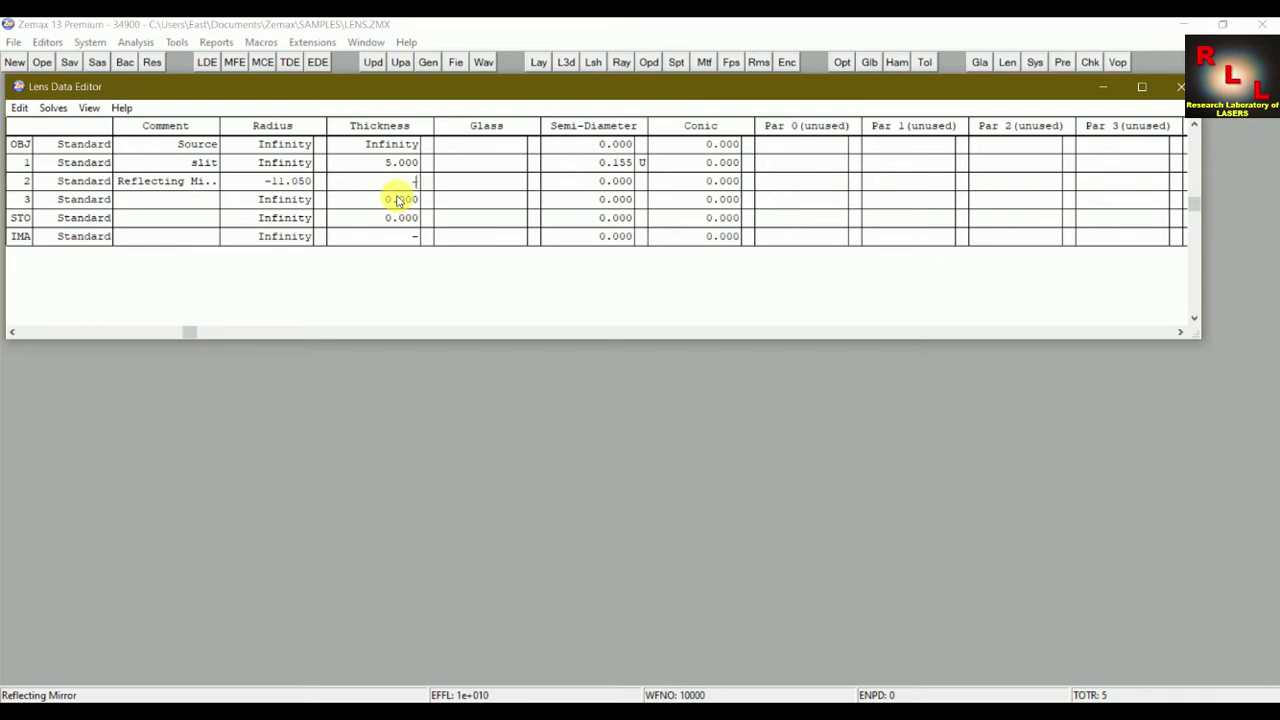
type("4.906")
left_click(507, 181)
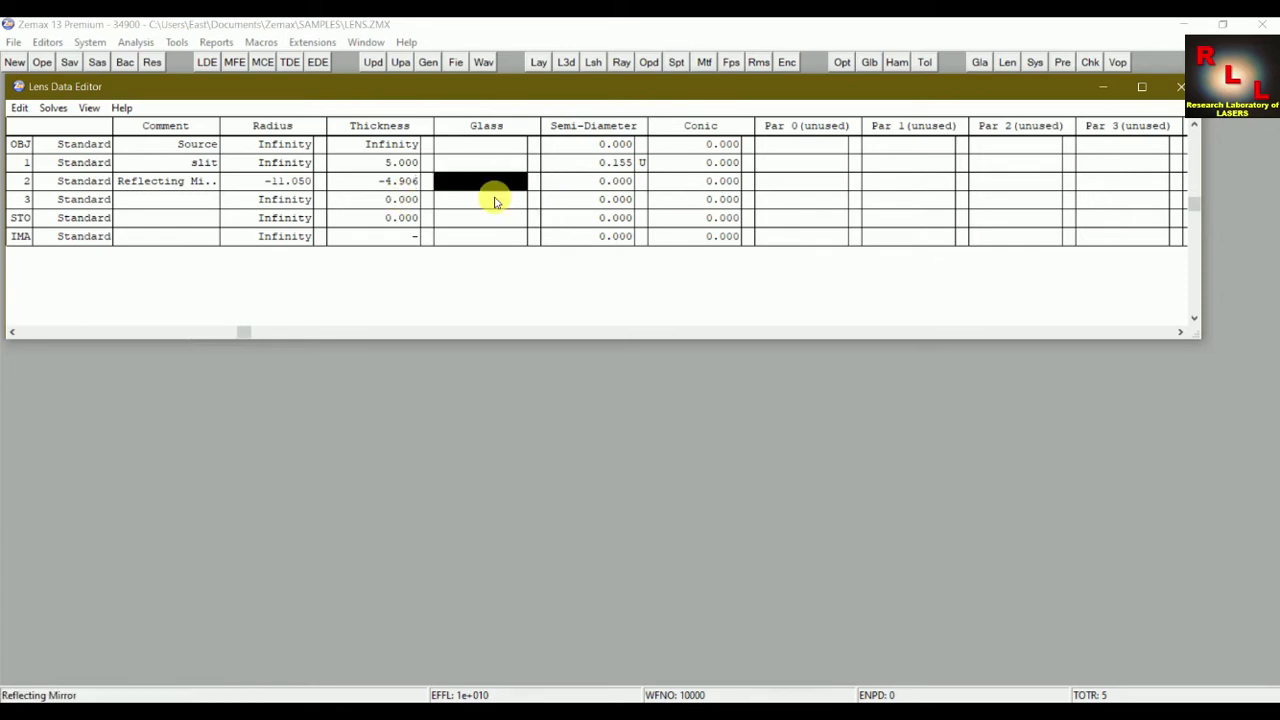
Set the Reflecting Mirror's glass to MIRROR, semi-diameter 1.200 and conic -1
type("Mirror")
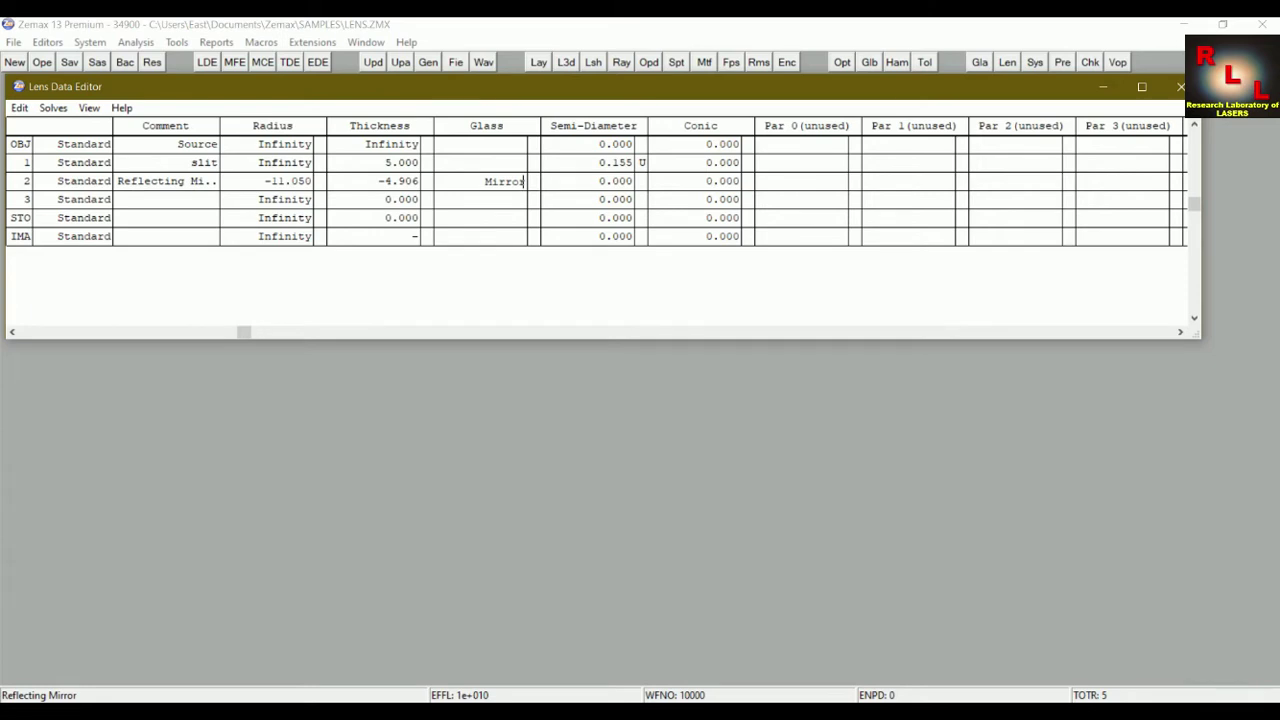
left_click(552, 186)
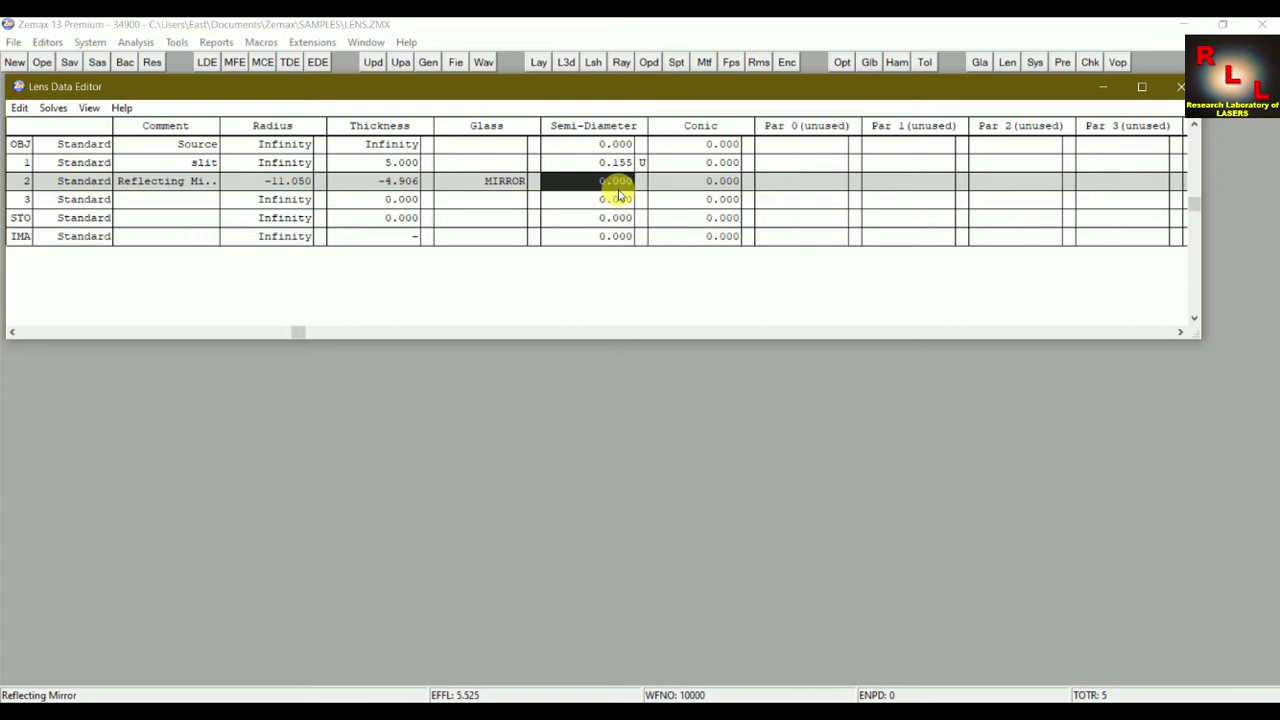
type("1.250")
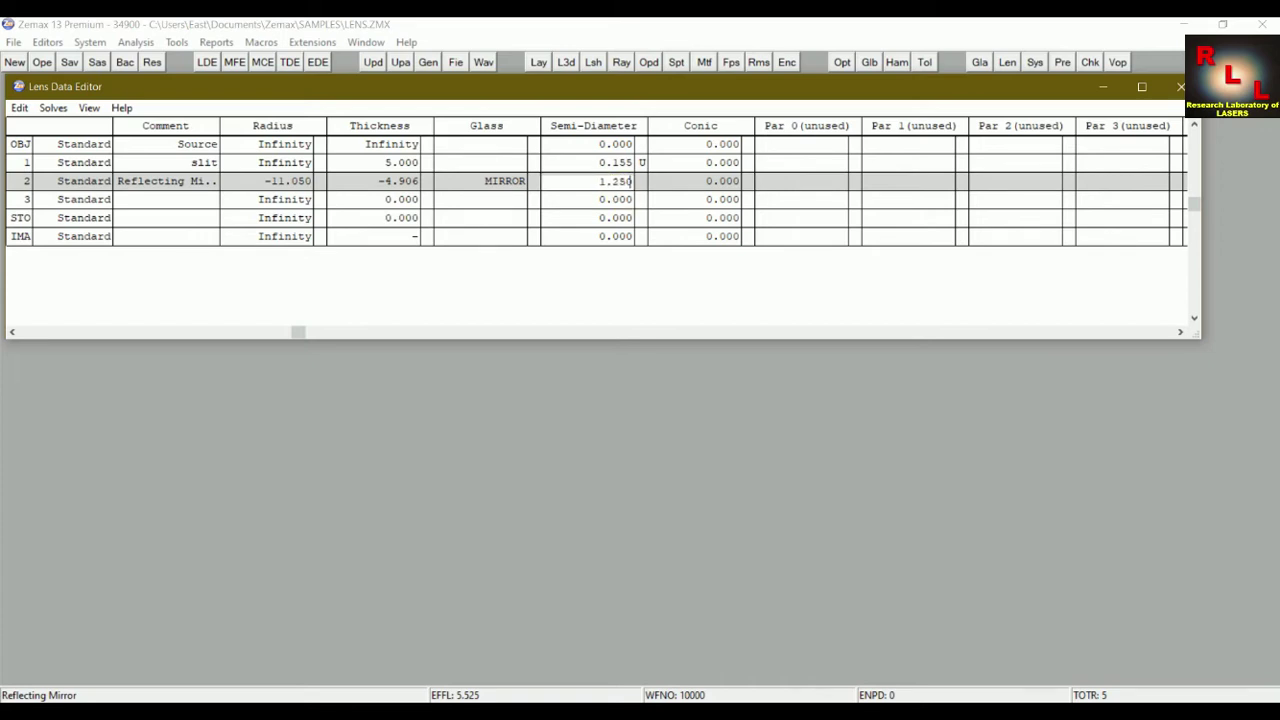
key("BackSpace")
key("BackSpace")
type("00")
left_click(732, 181)
left_click(732, 181)
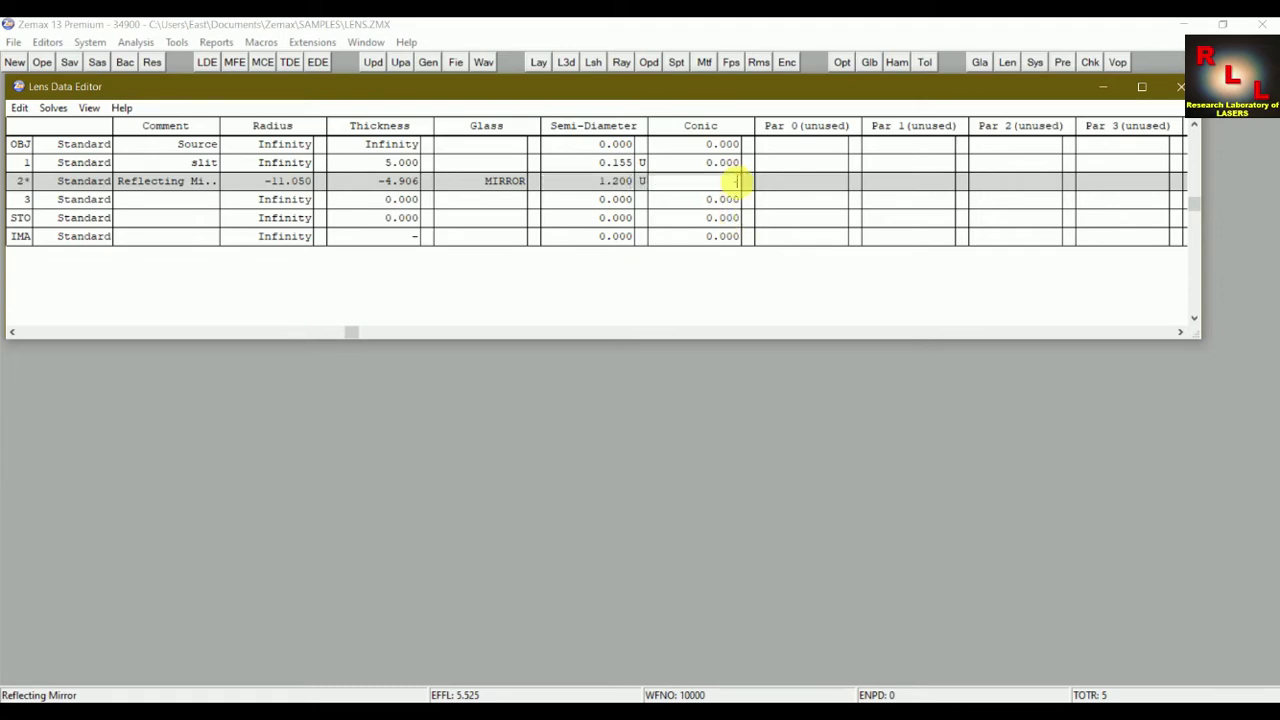
type("-1")
left_click(738, 237)
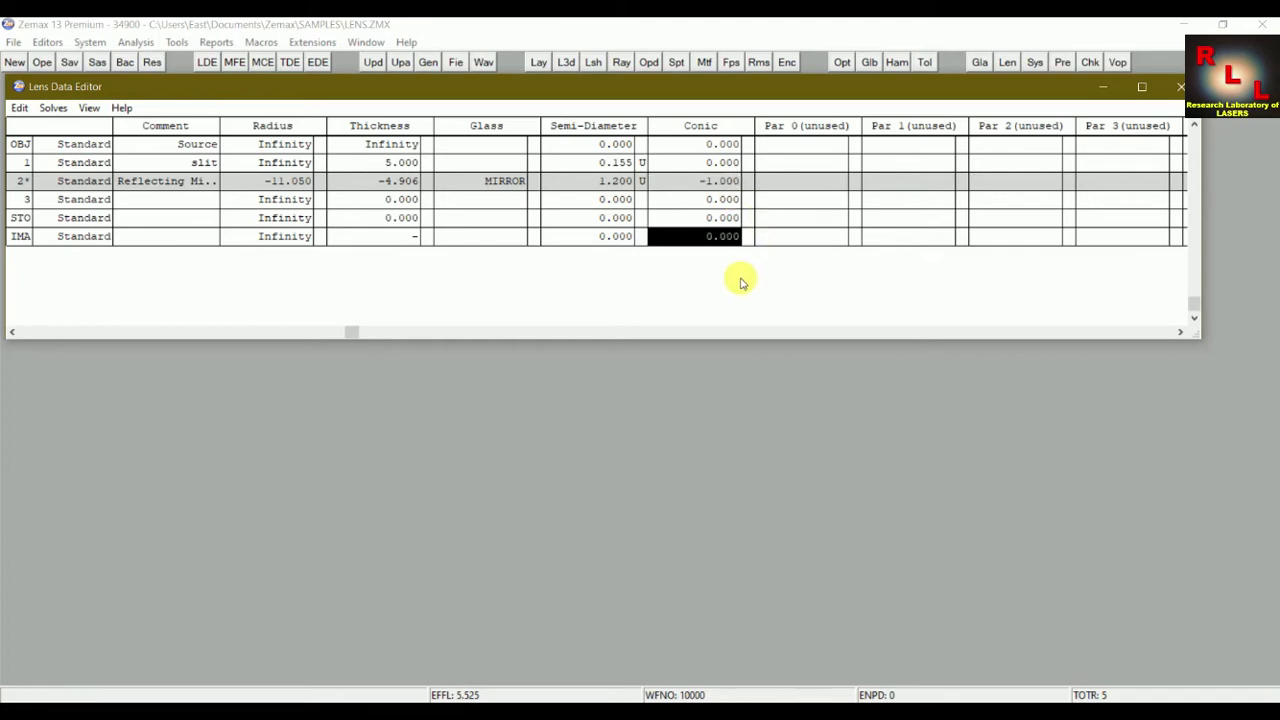
left_click(140, 200)
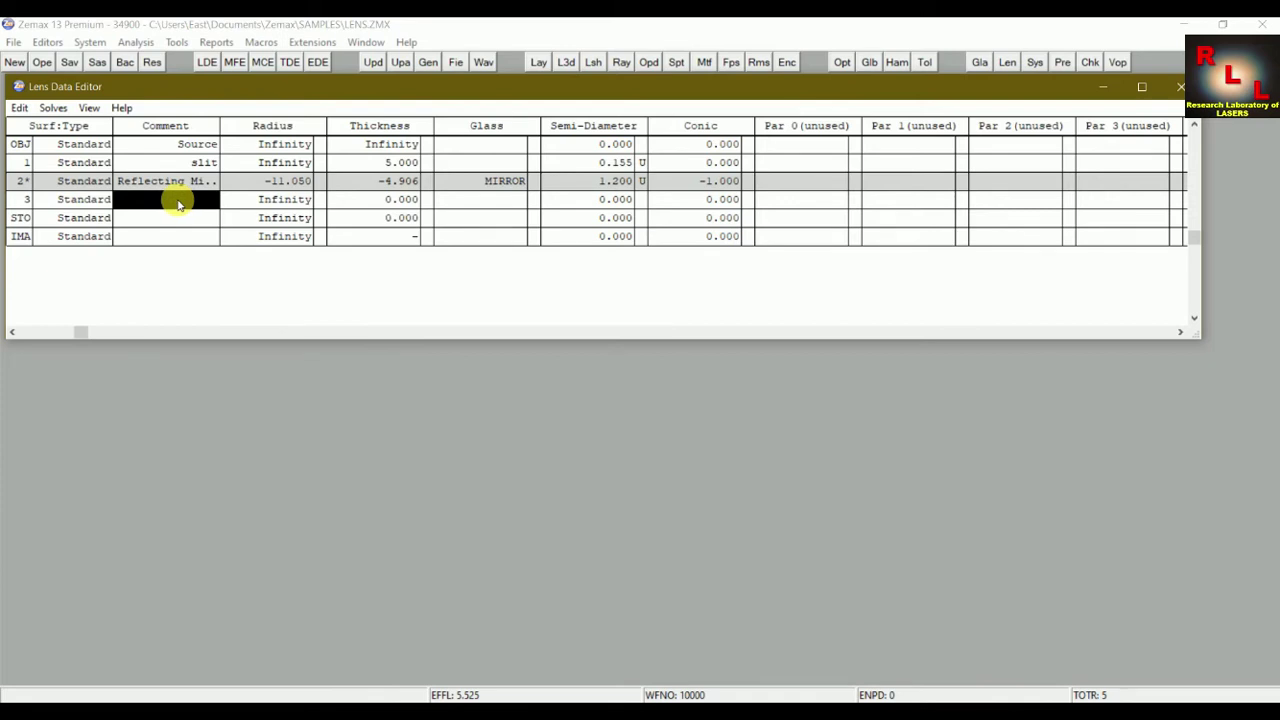
Label surface 3 'Focusing mirror' and give it radius -1.358
left_click(178, 204)
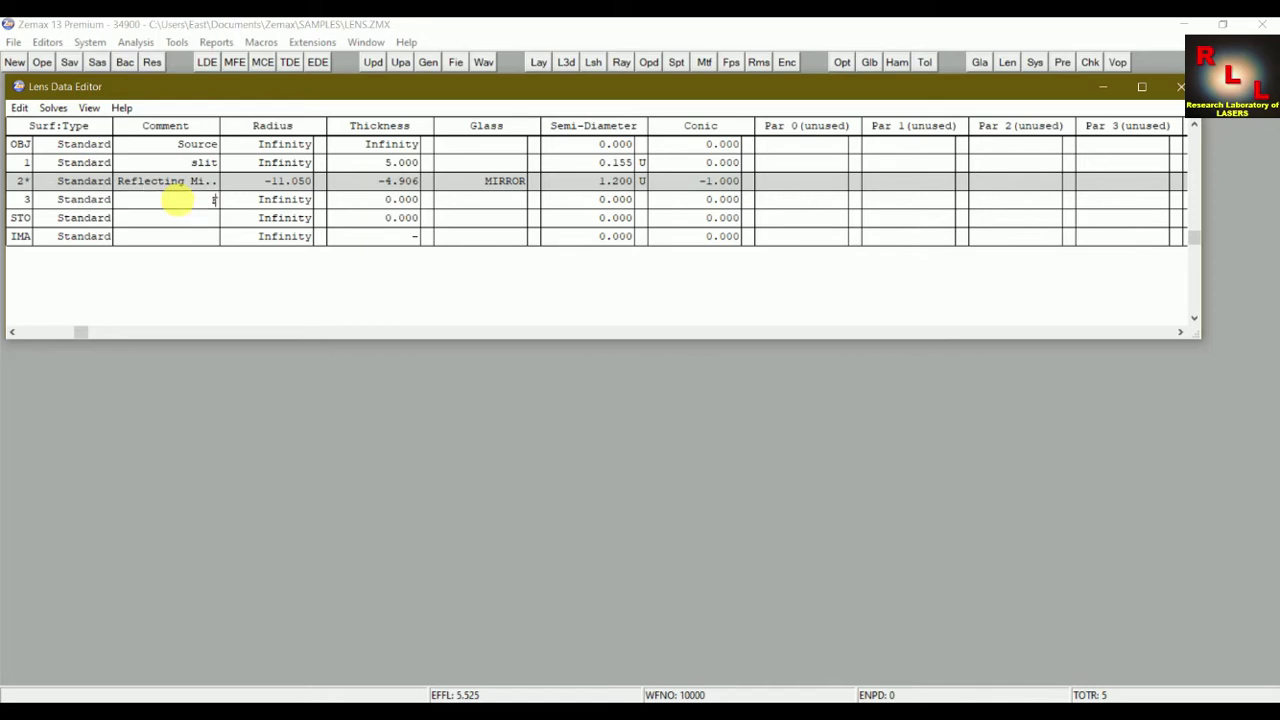
type("Focusing mi")
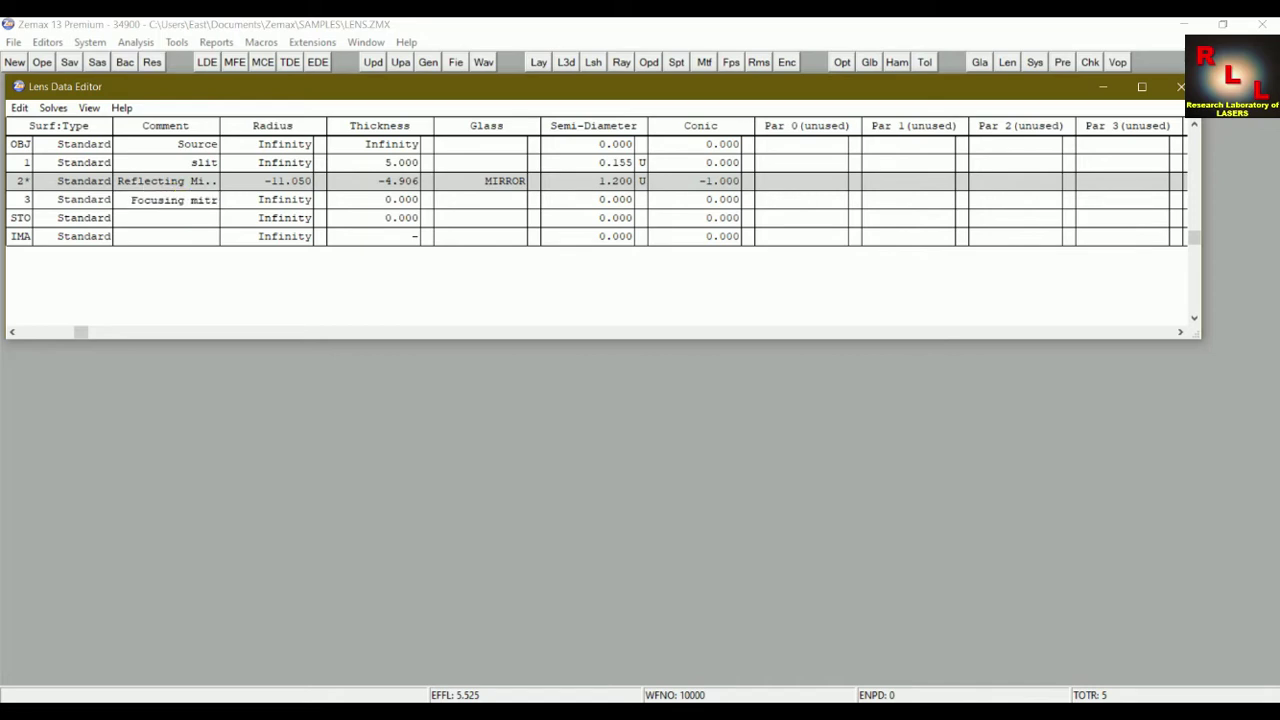
type("rror")
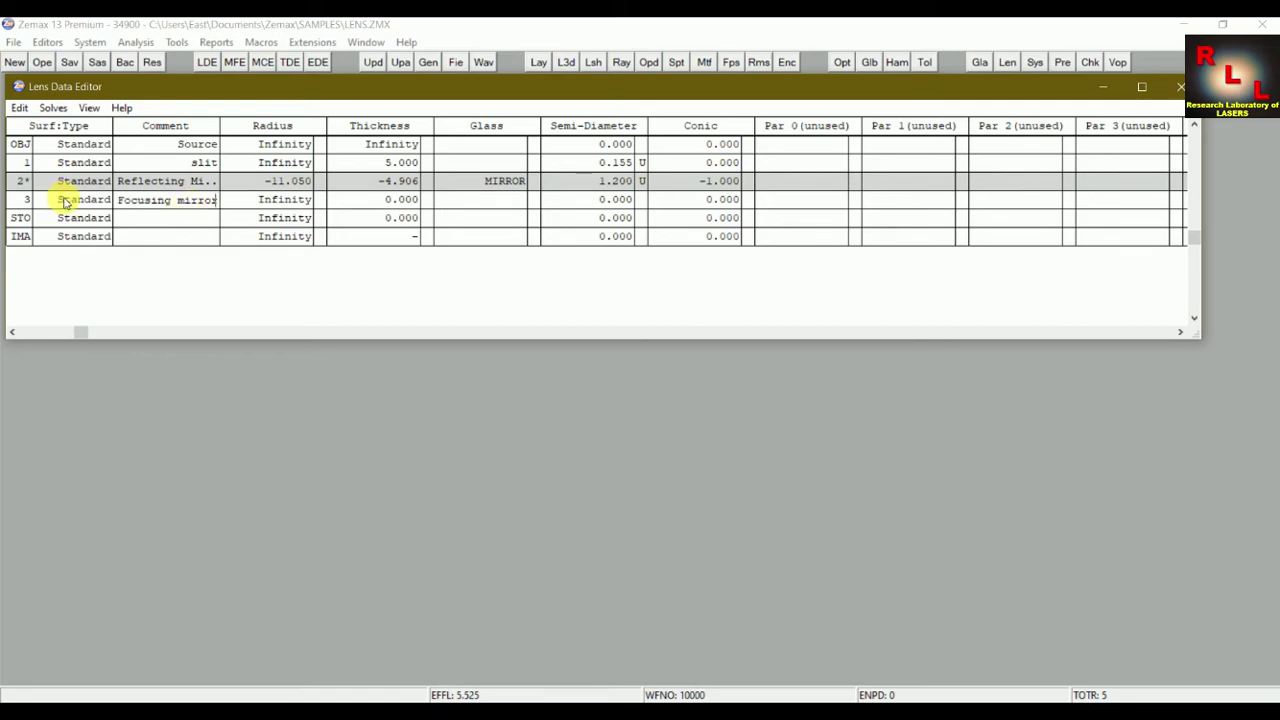
left_click(293, 199)
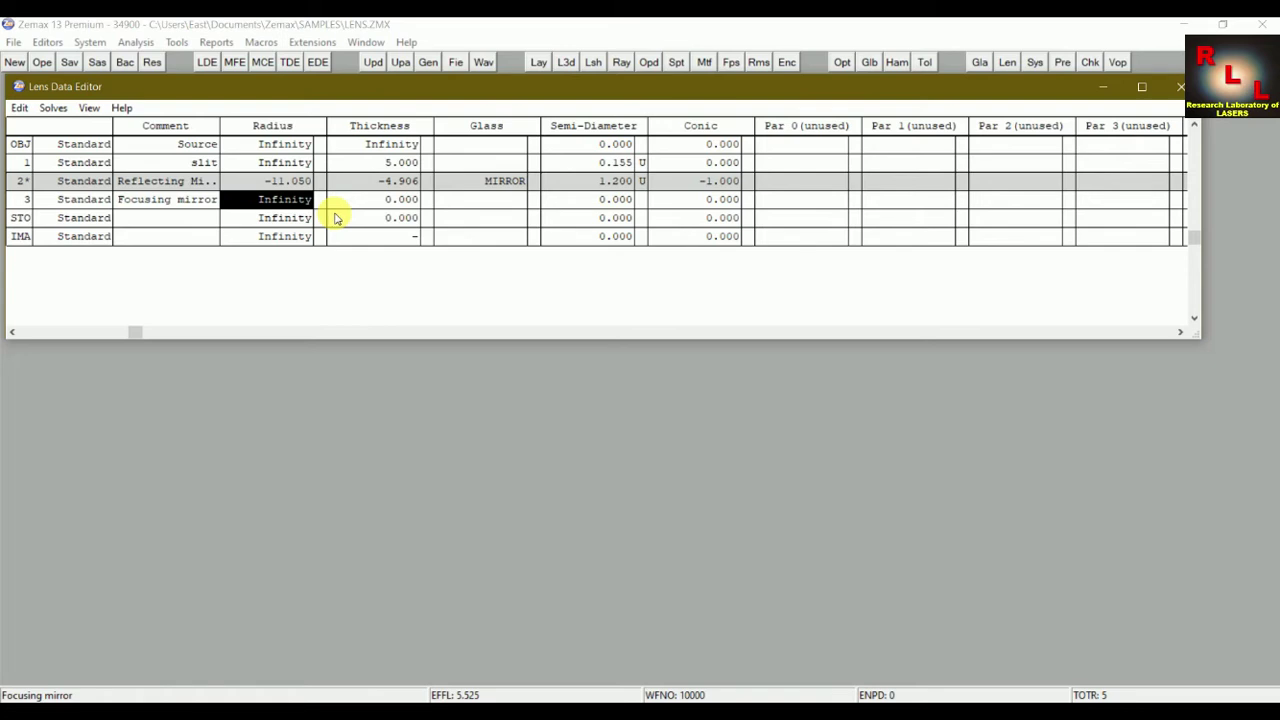
type("-")
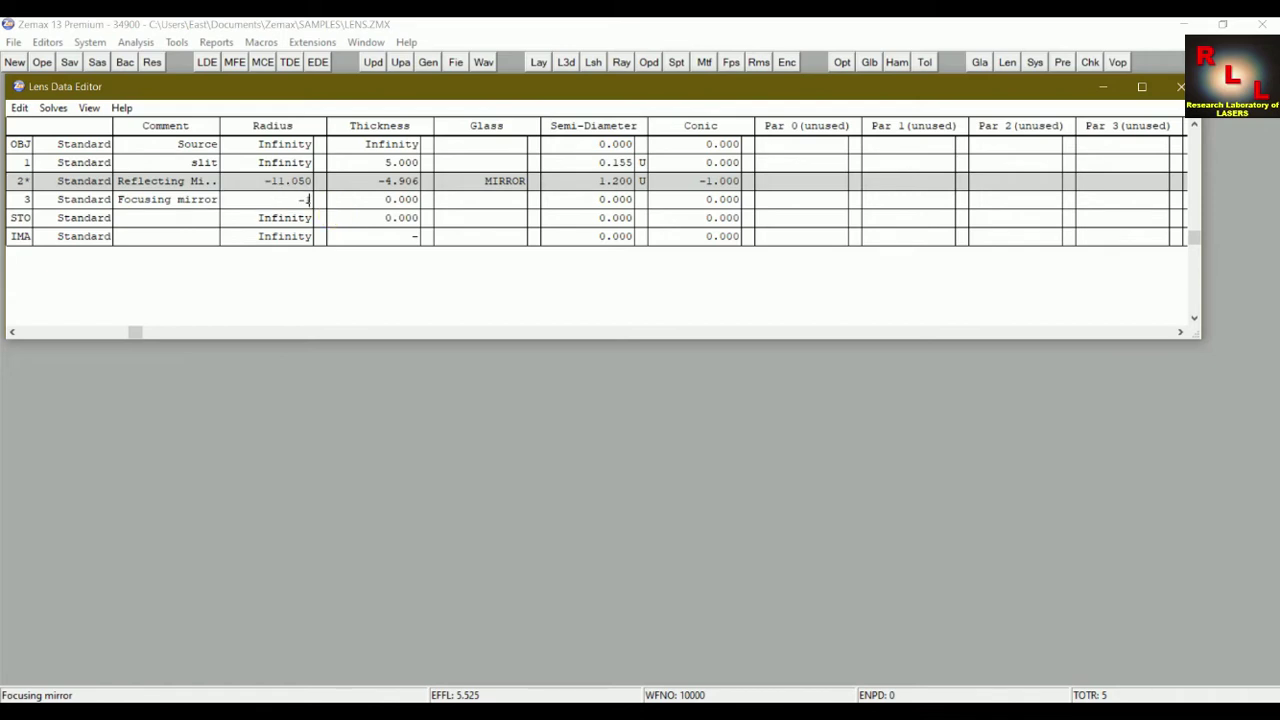
type("1.358")
Delete the empty stop surface row so the Focusing mirror becomes the stop
left_click(289, 223)
key("Insert")
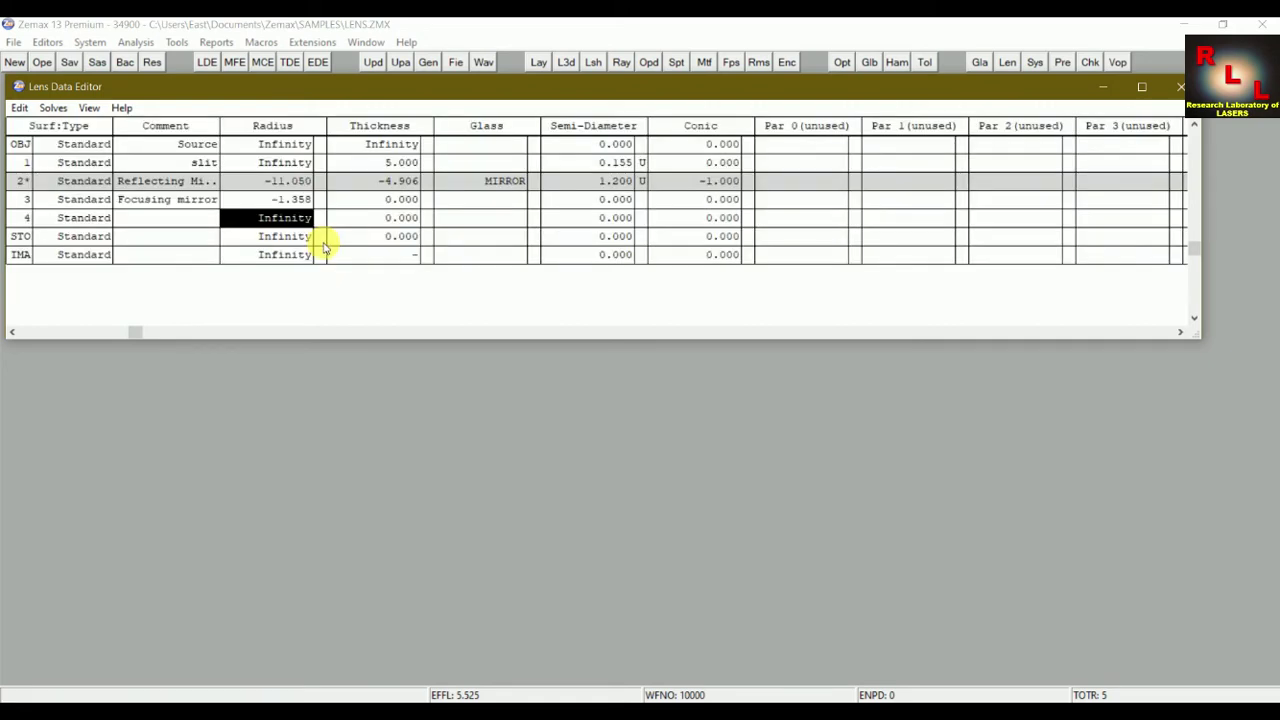
key("Delete")
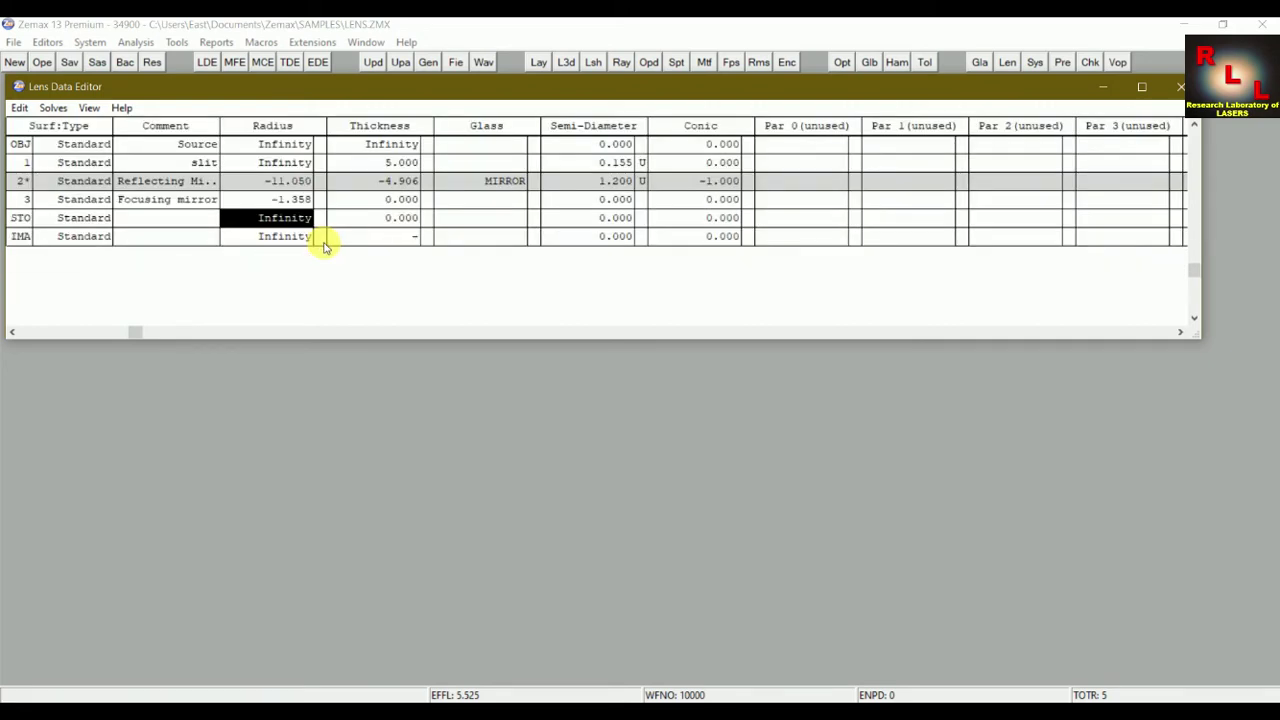
key("Delete")
left_click(388, 203)
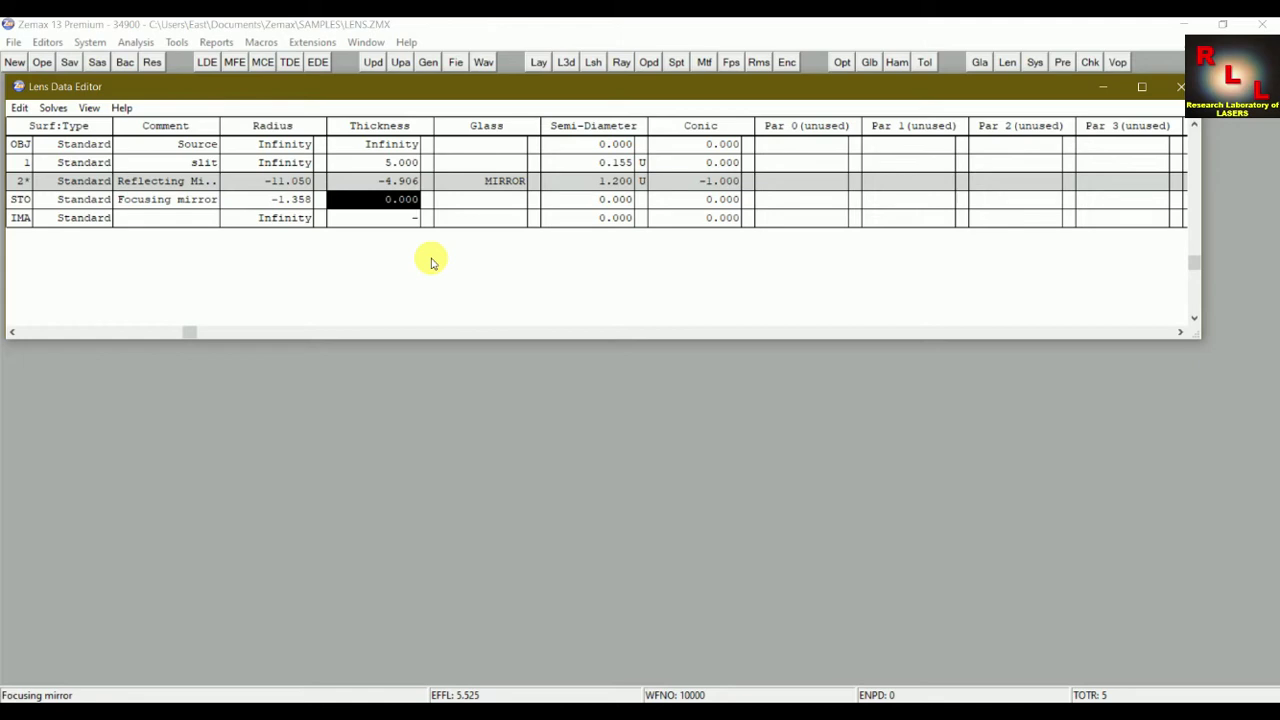
Give the Focusing mirror a thickness of 7.000 and MIRROR as its glass
type("7")
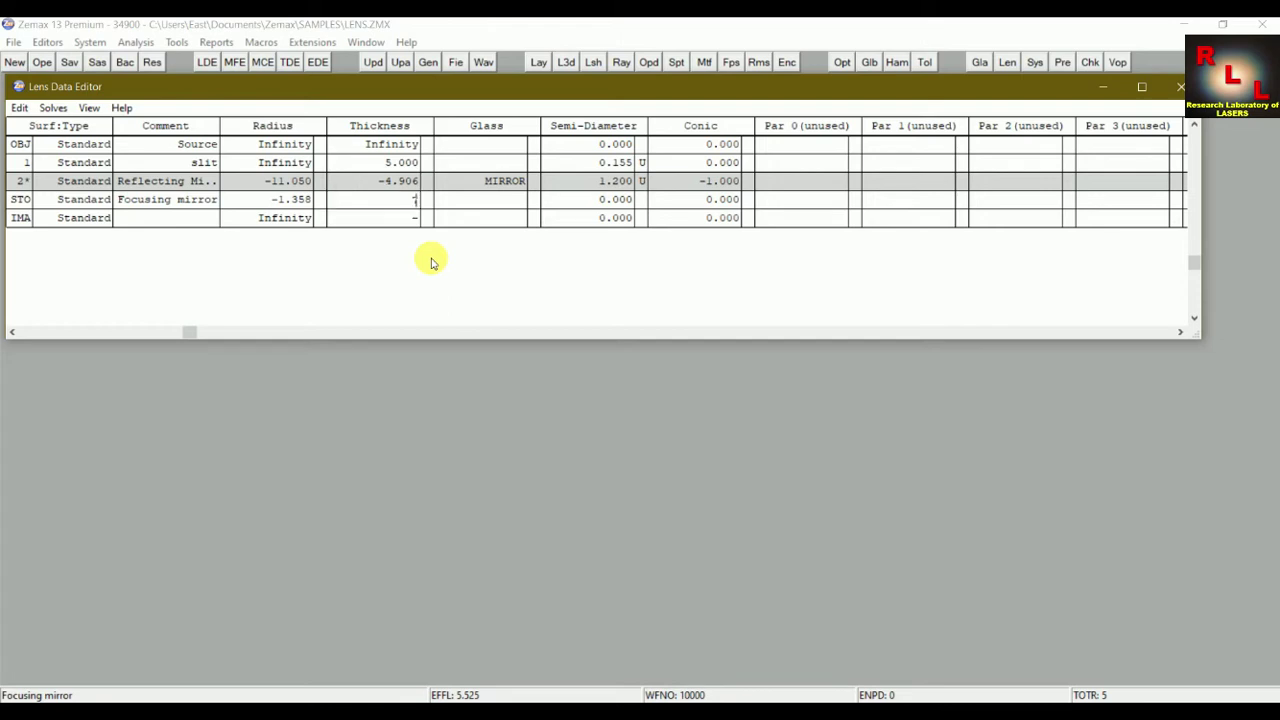
key("Return")
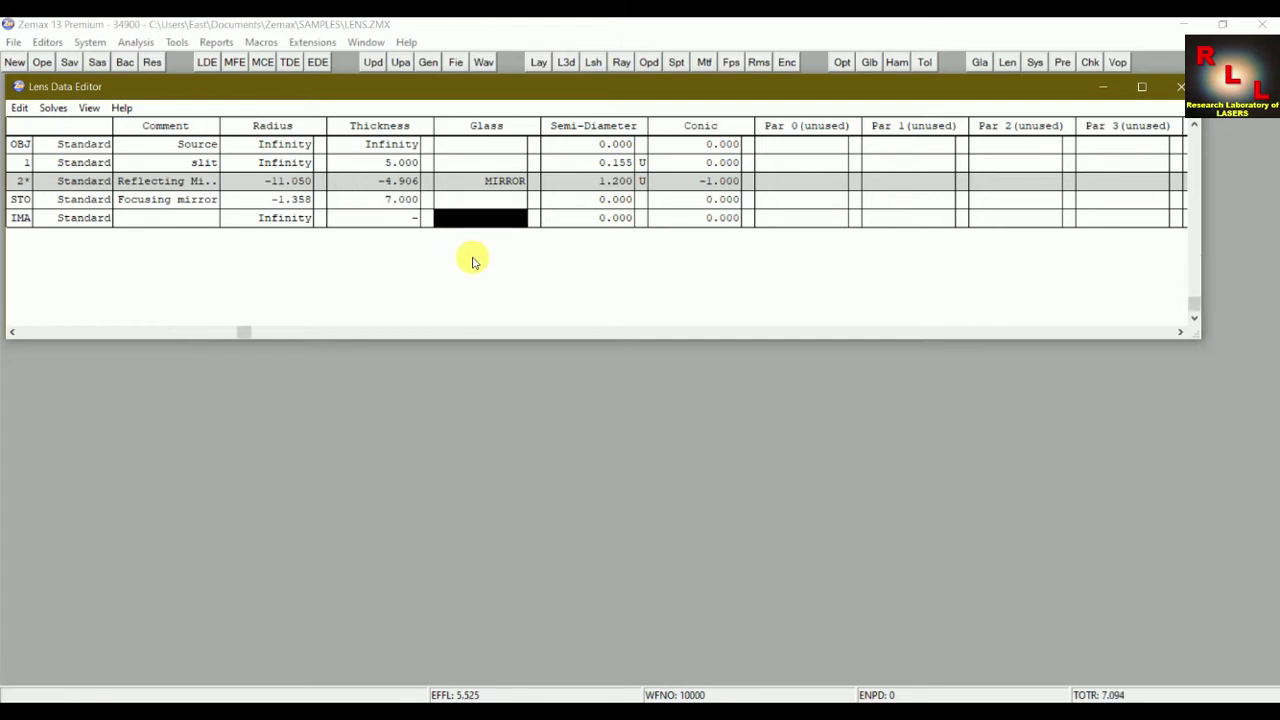
left_click(512, 200)
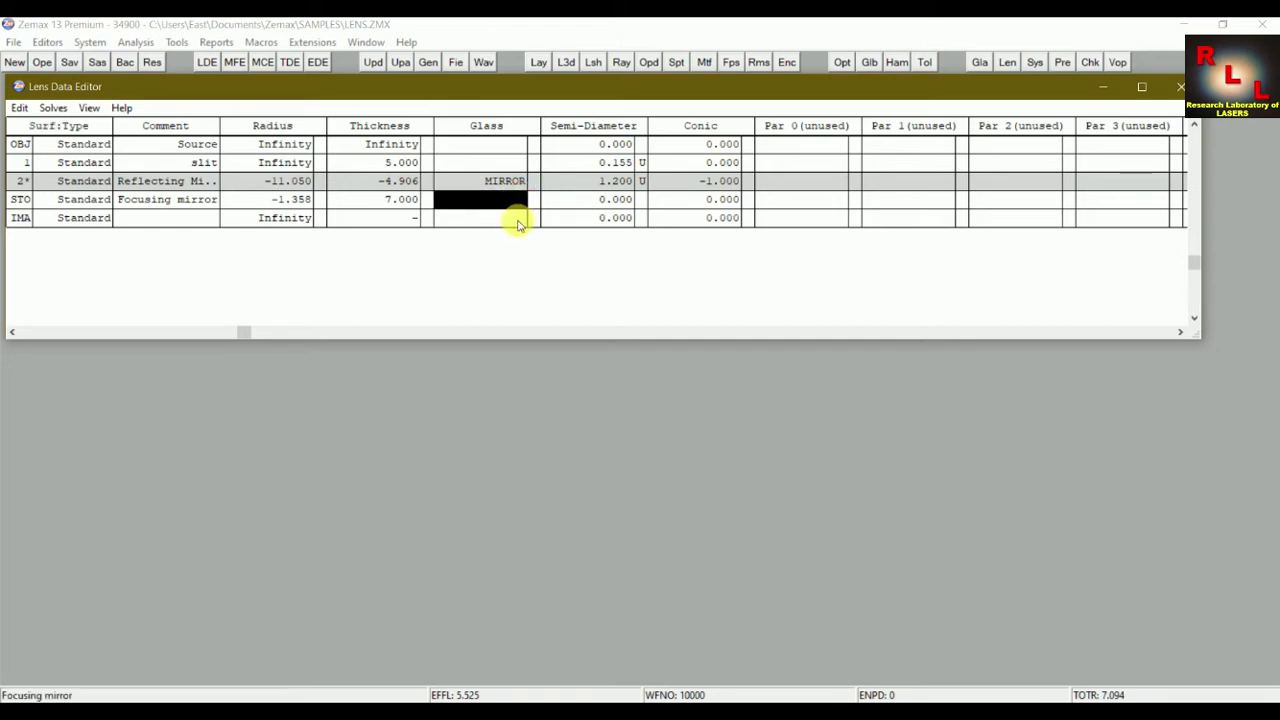
type("Mirror")
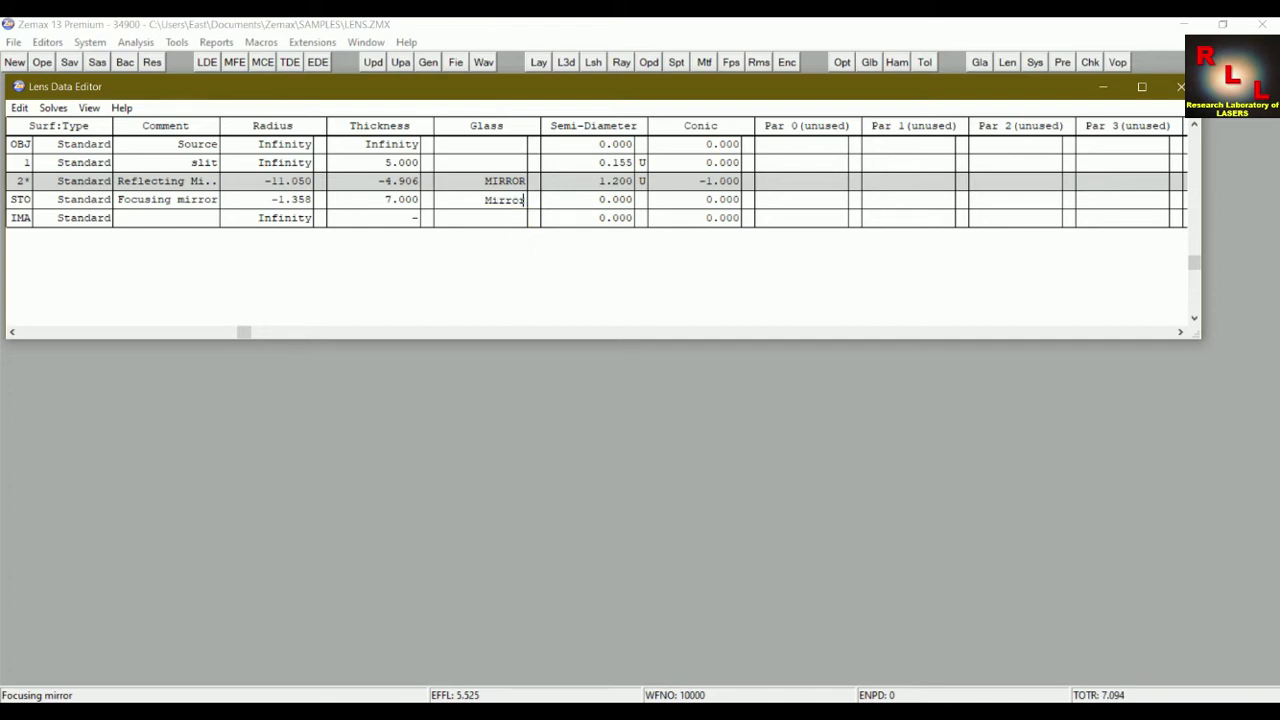
left_click(486, 163)
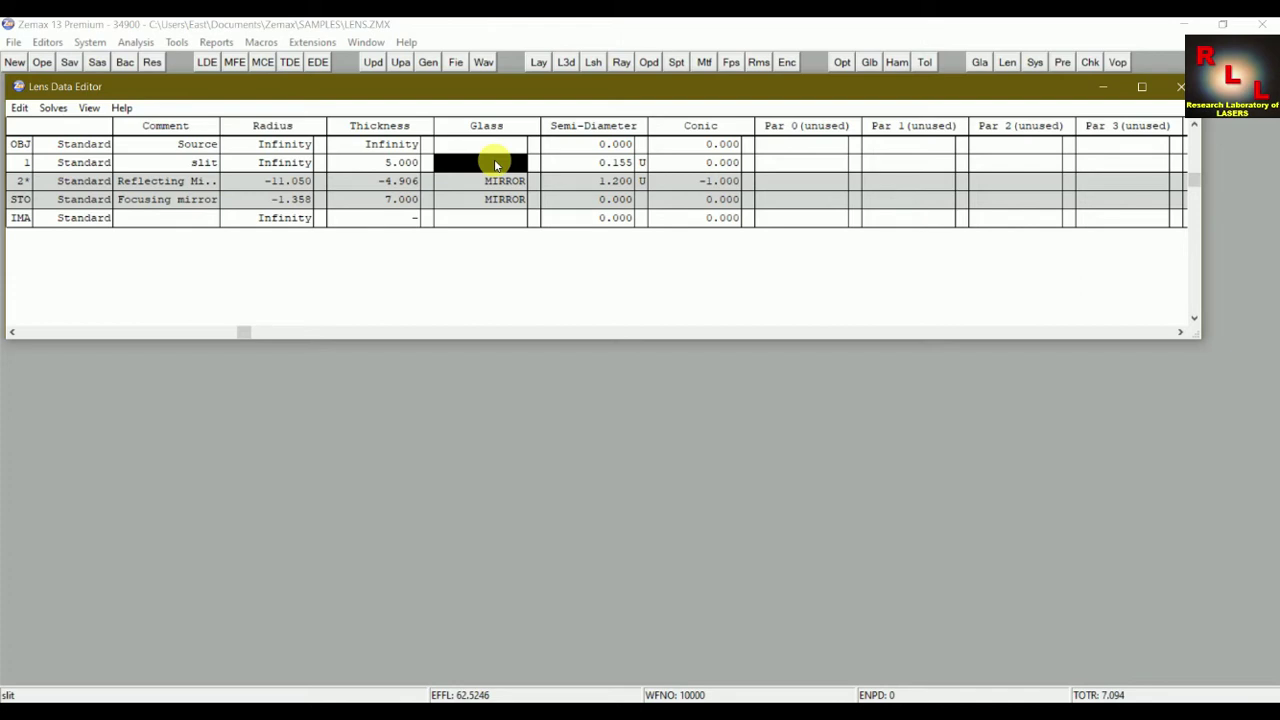
Set the Focusing mirror's semi-diameter to 0.141 and conic to -1.5
left_click(617, 202)
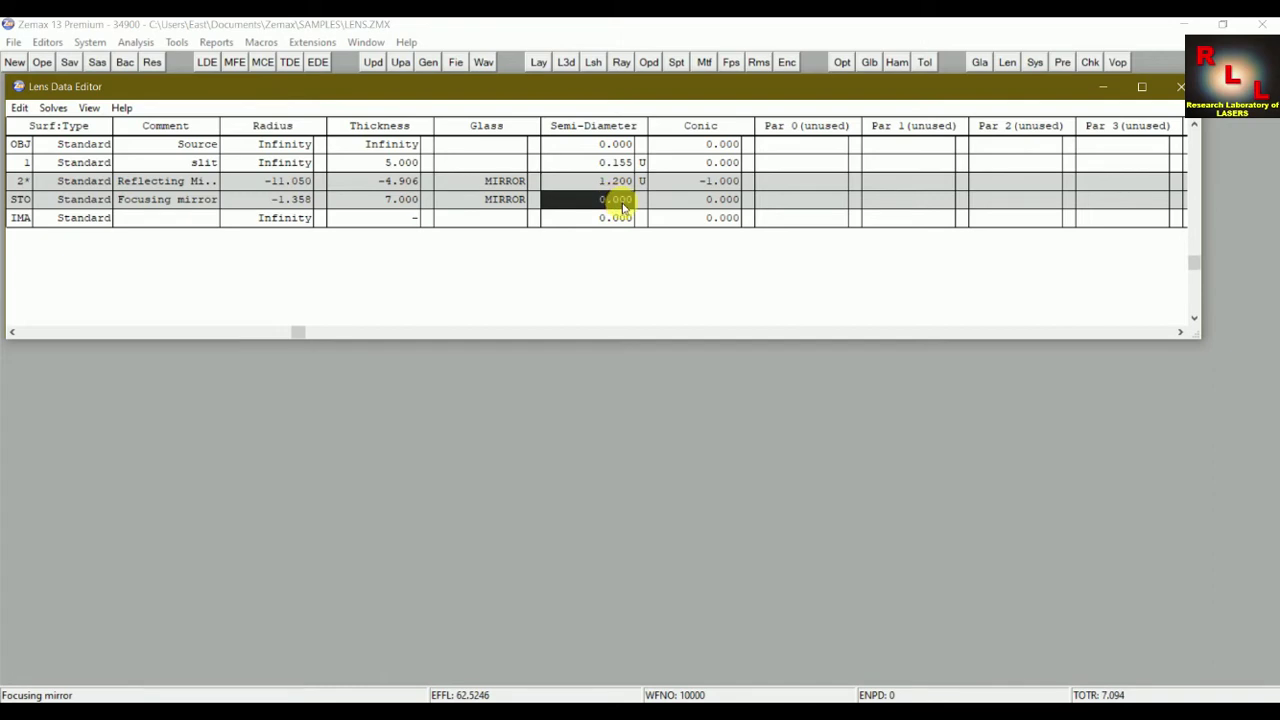
type("0.141")
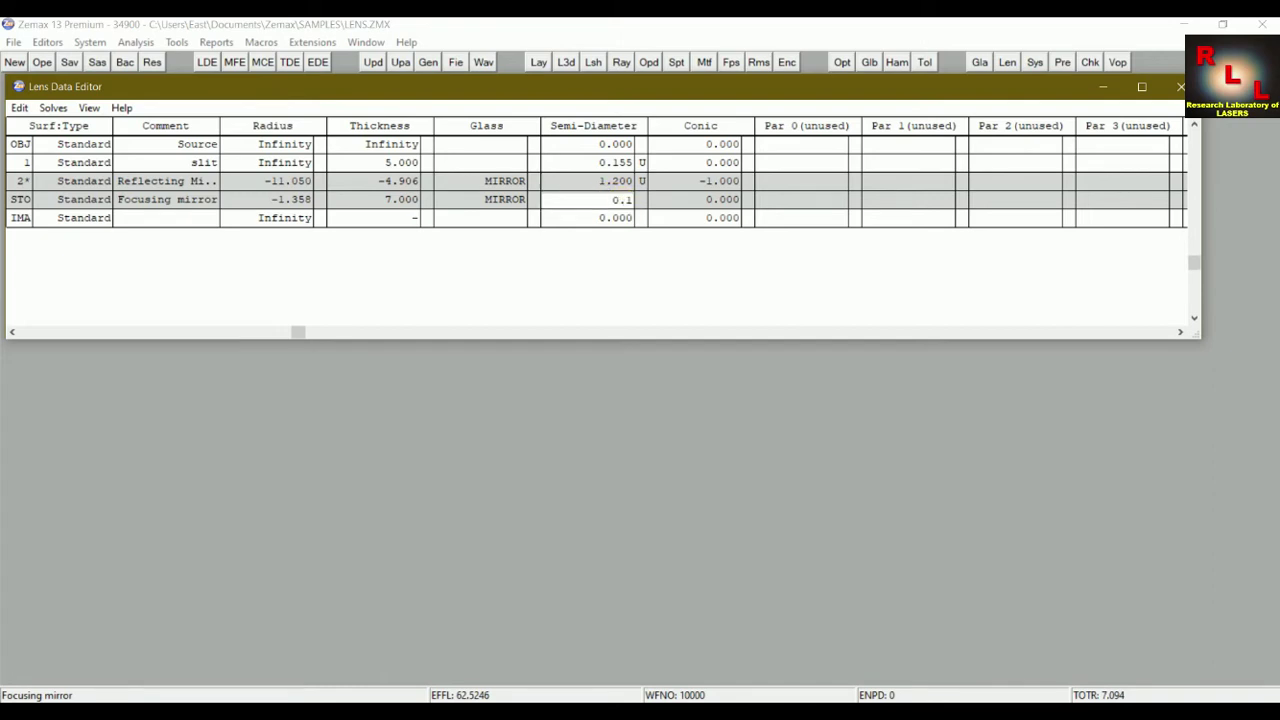
left_click(720, 199)
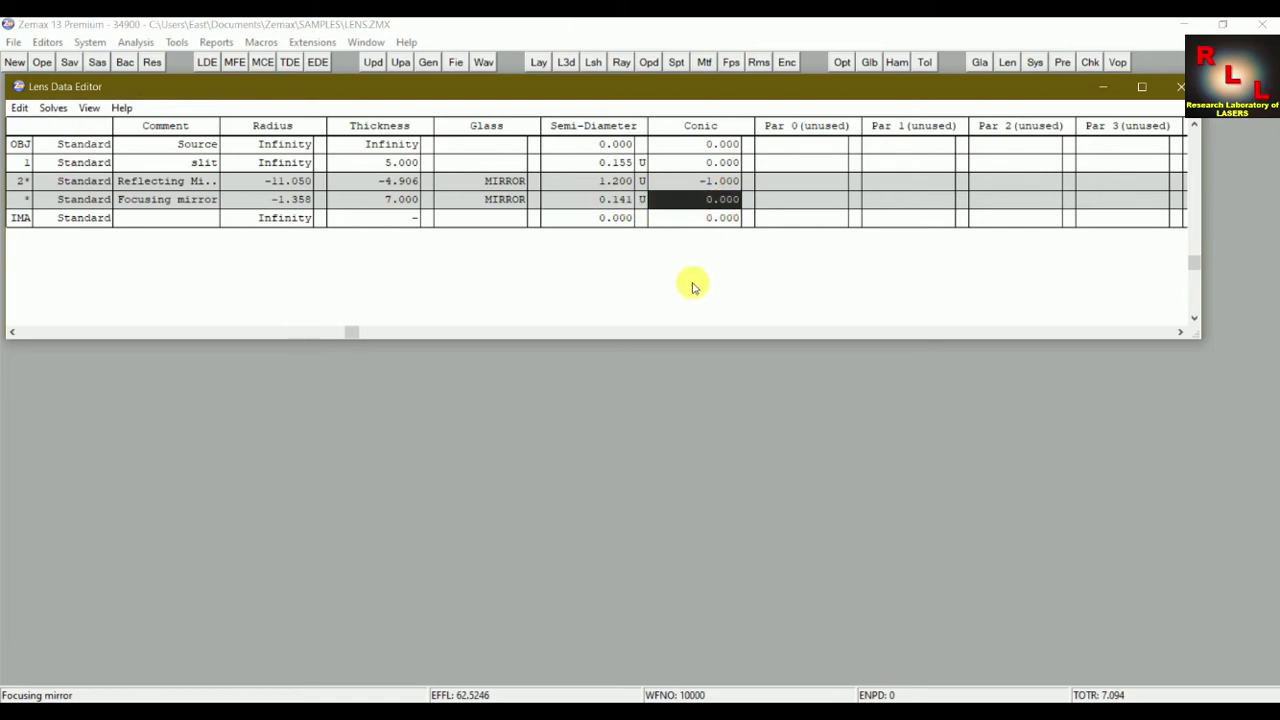
type("-1")
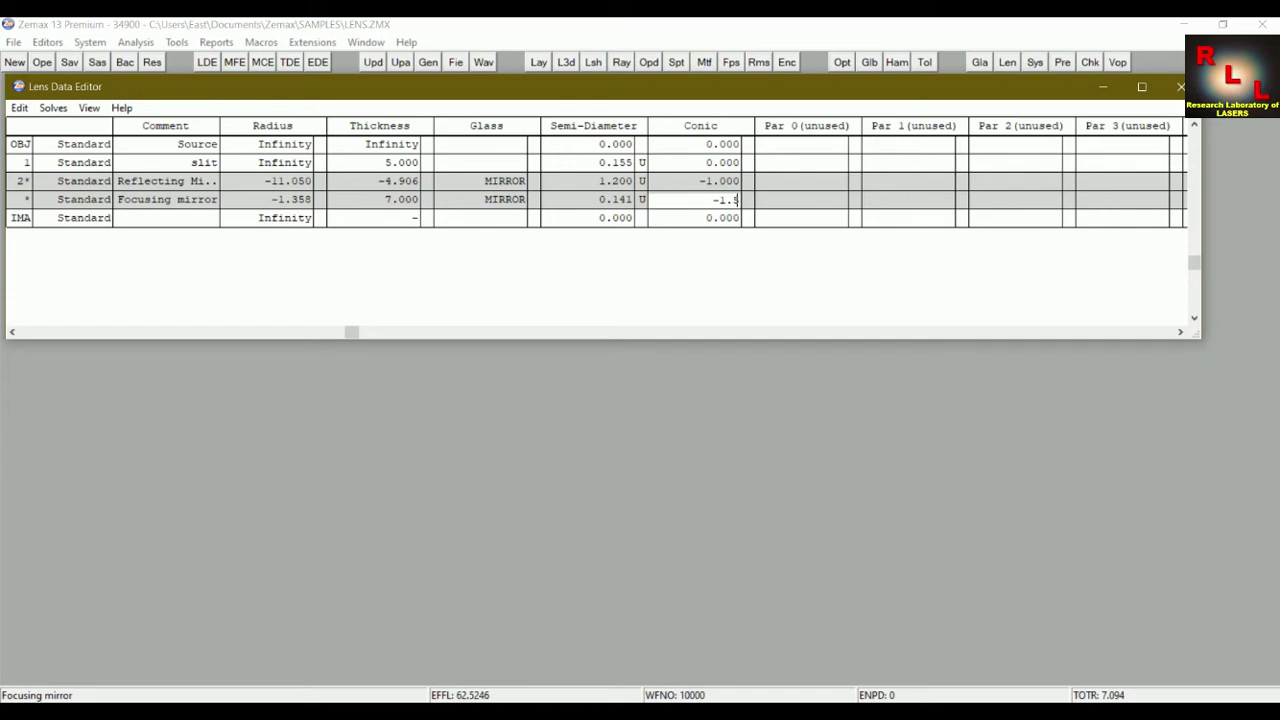
type(".5")
key("Return")
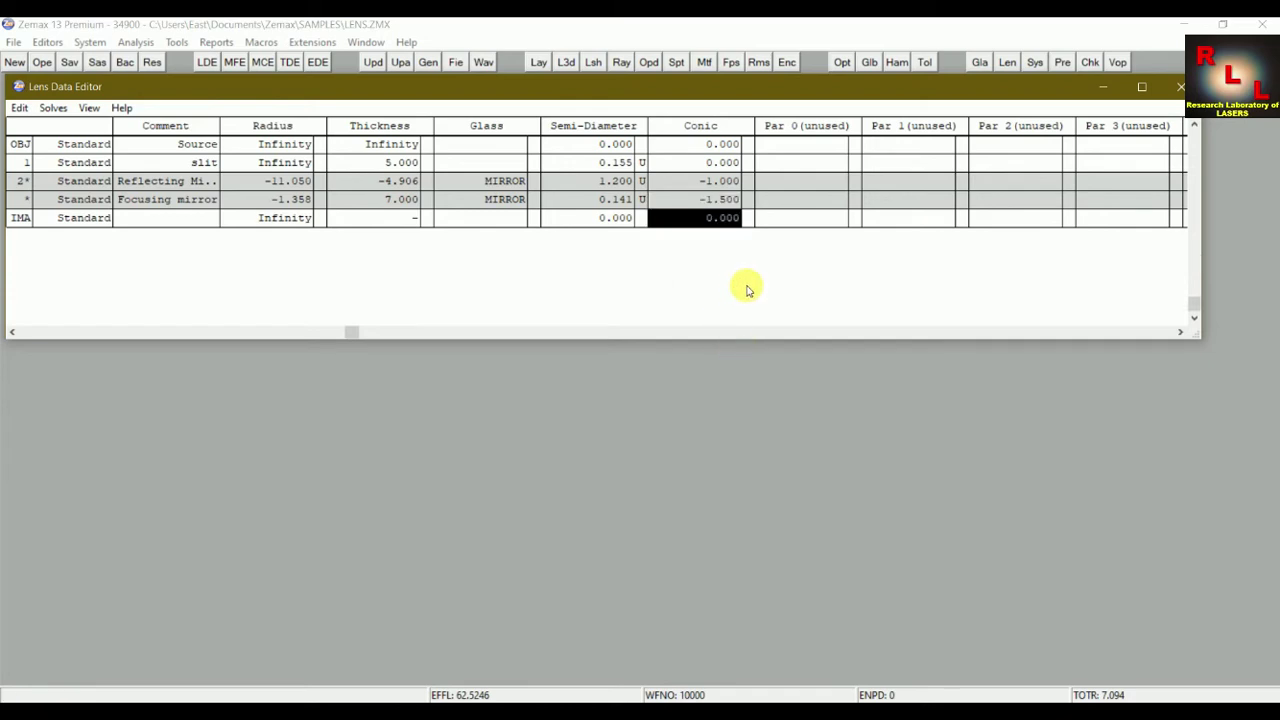
left_click(165, 220)
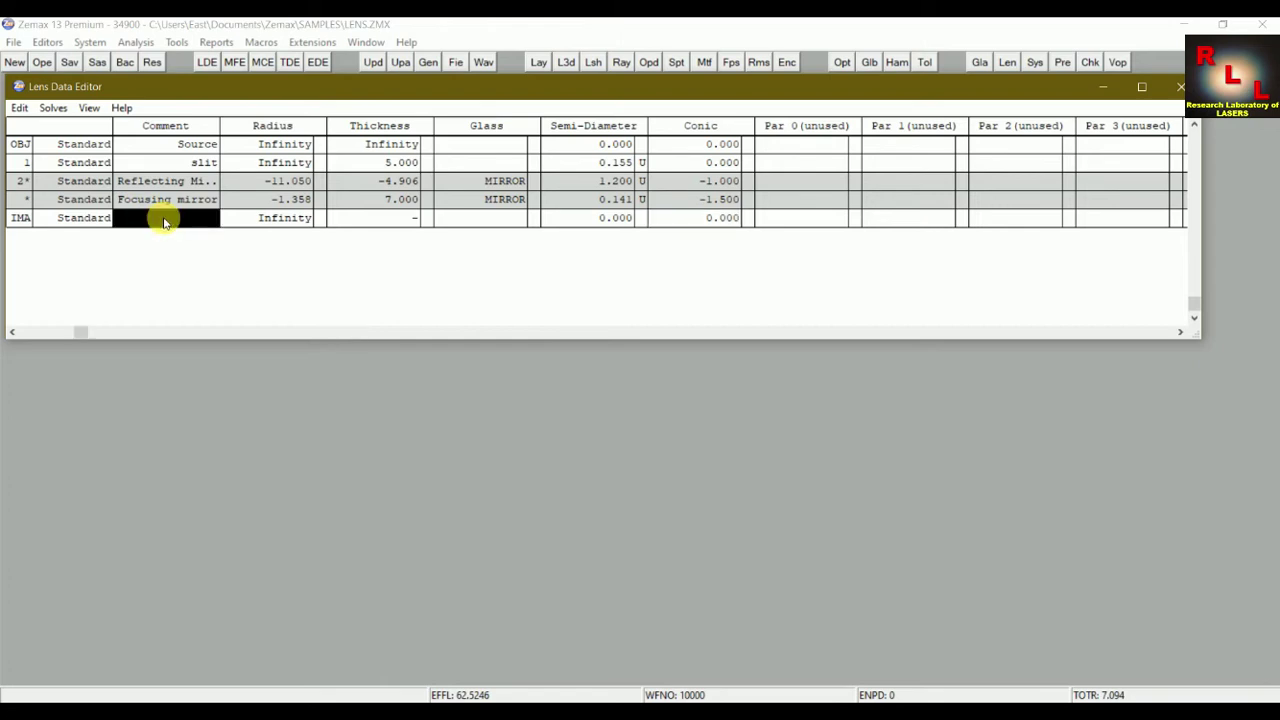
Label the image surface 'Detector' and enter -0.631 as its radius
type("De")
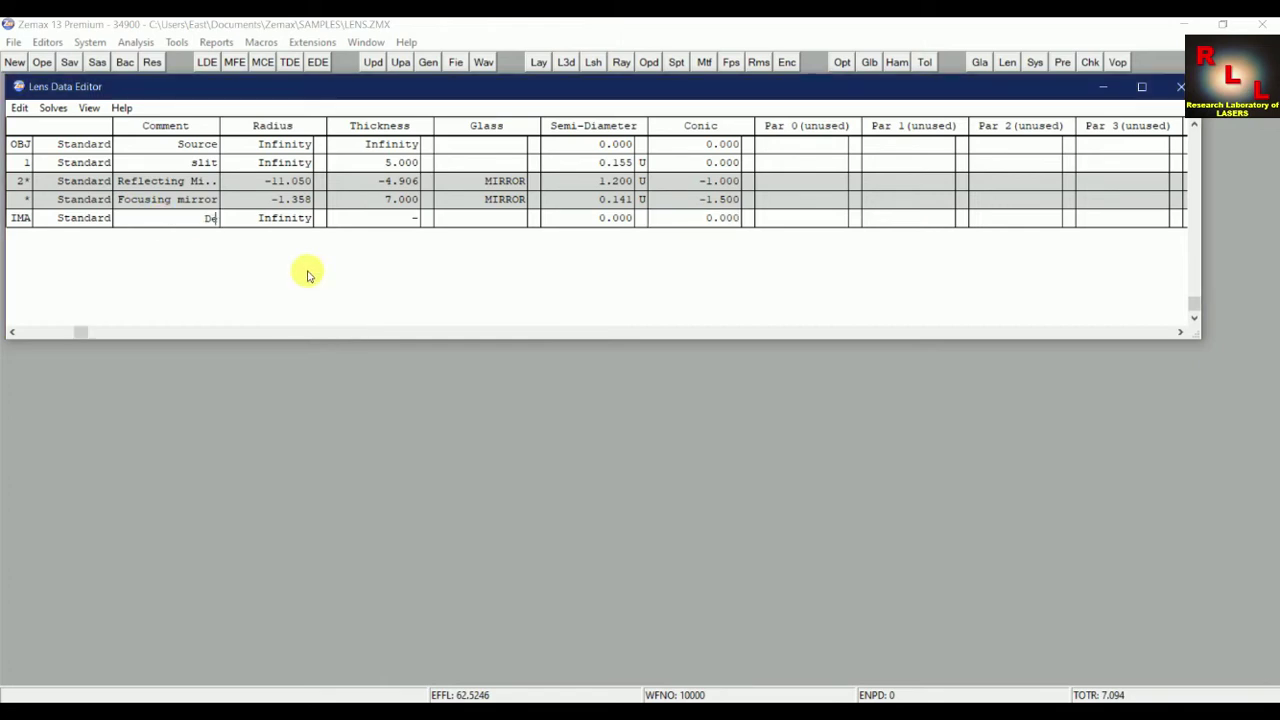
type("tector")
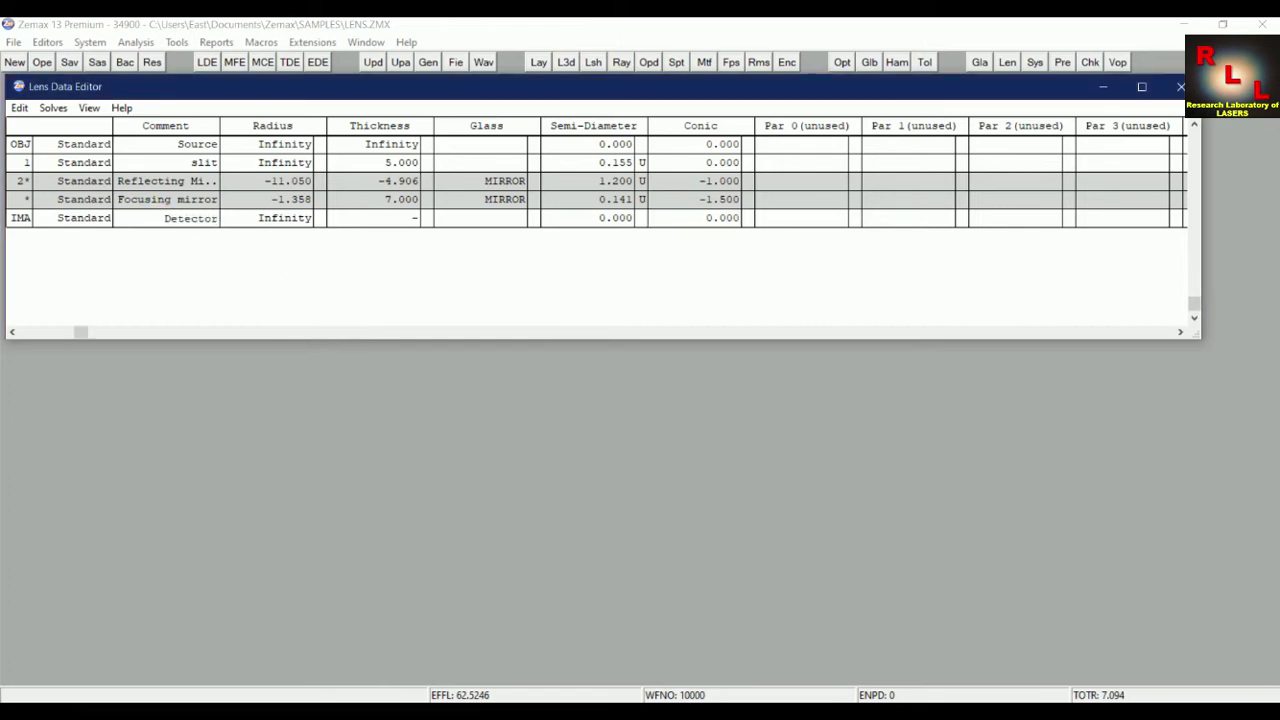
left_click(293, 238)
left_click(295, 221)
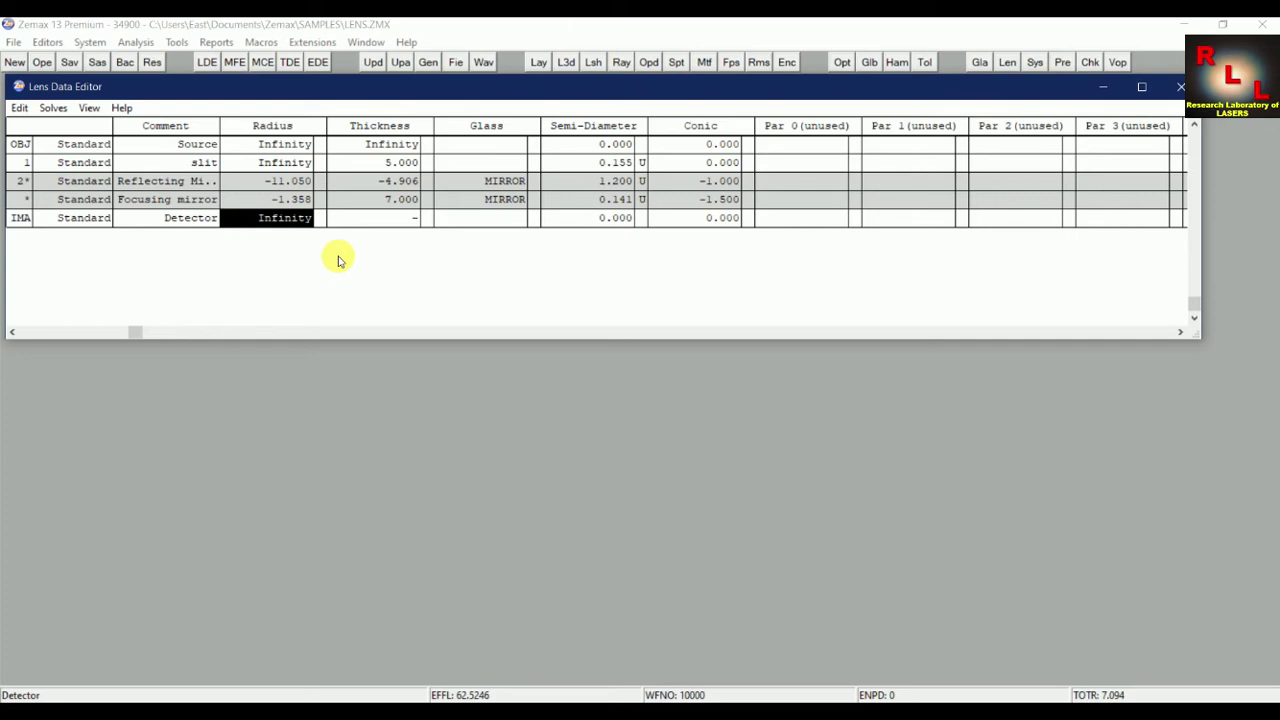
type("-")
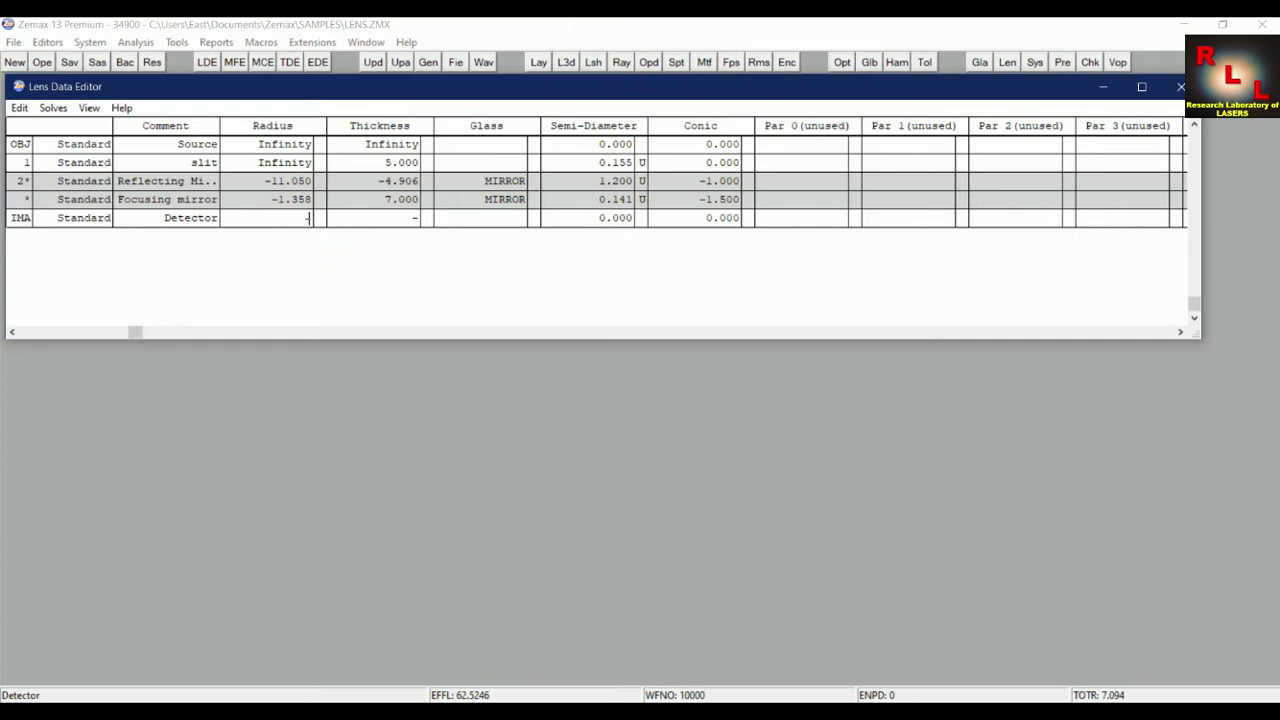
type("0.631")
Set the Detector radius's curvature solve type to Variable
double_click(318, 219)
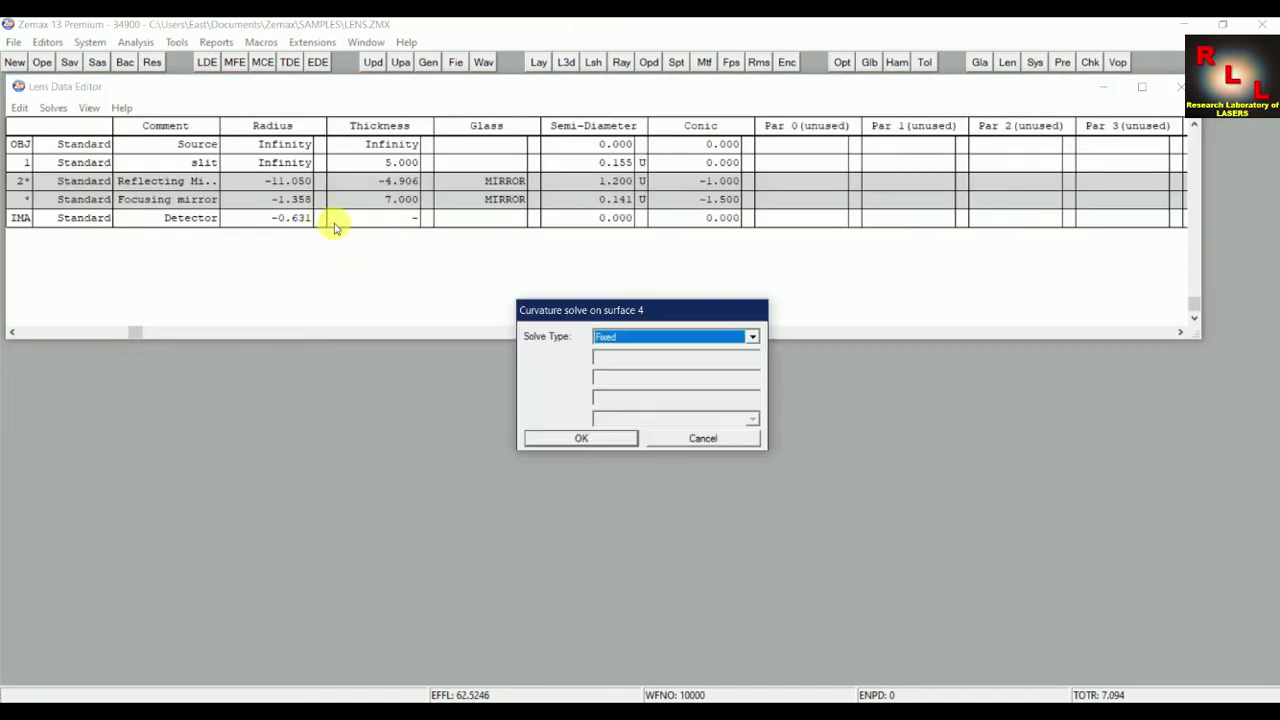
left_click(636, 336)
left_click(638, 364)
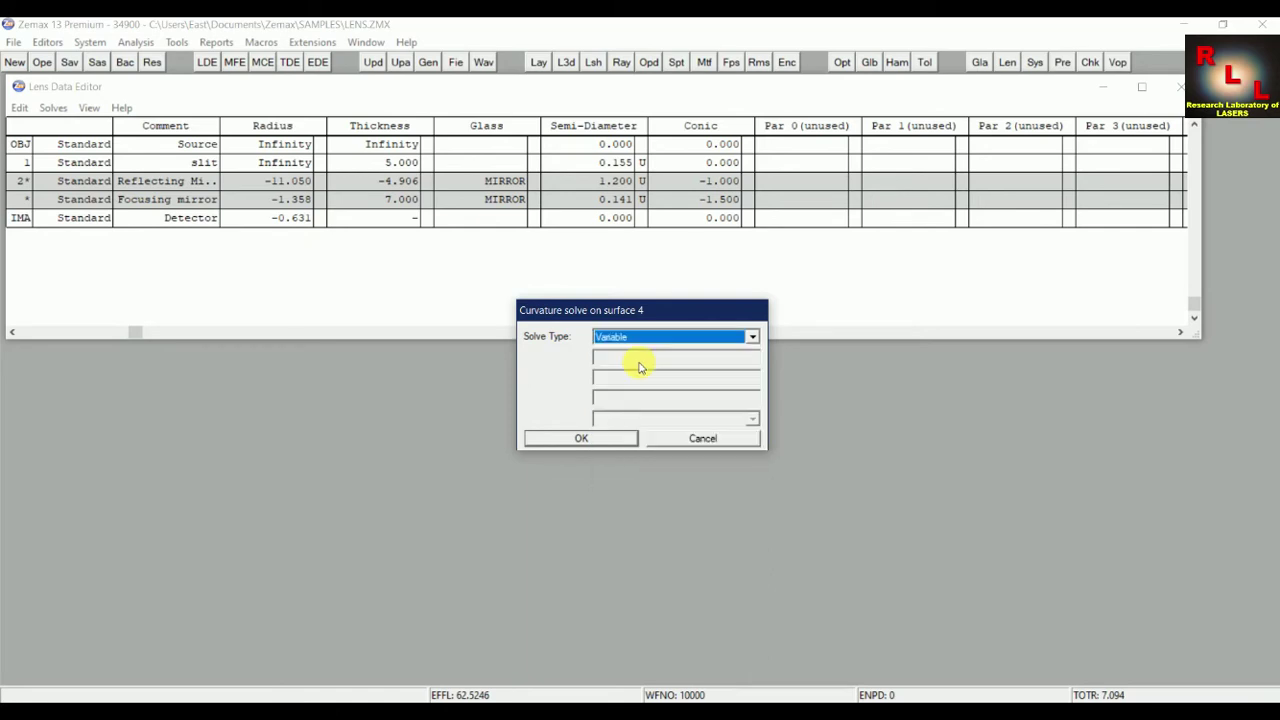
left_click(610, 439)
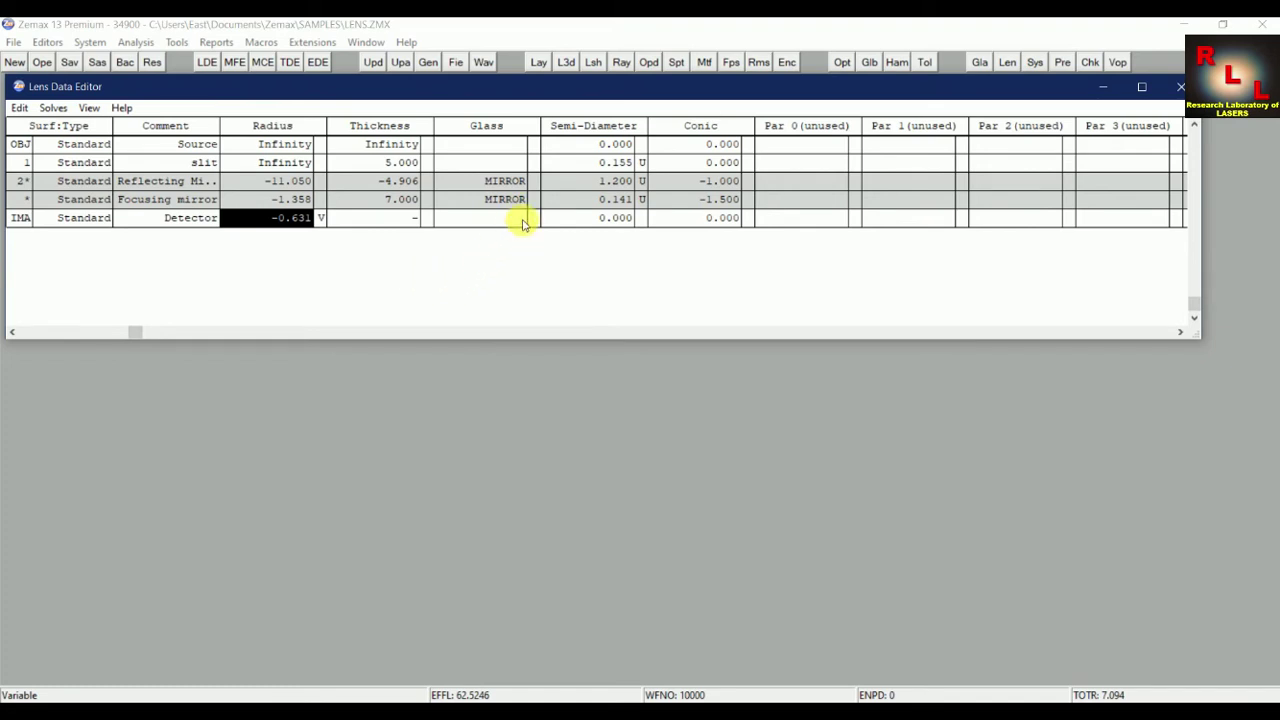
Enter 0.1 as the Detector surface's semi-diameter
left_click(612, 218)
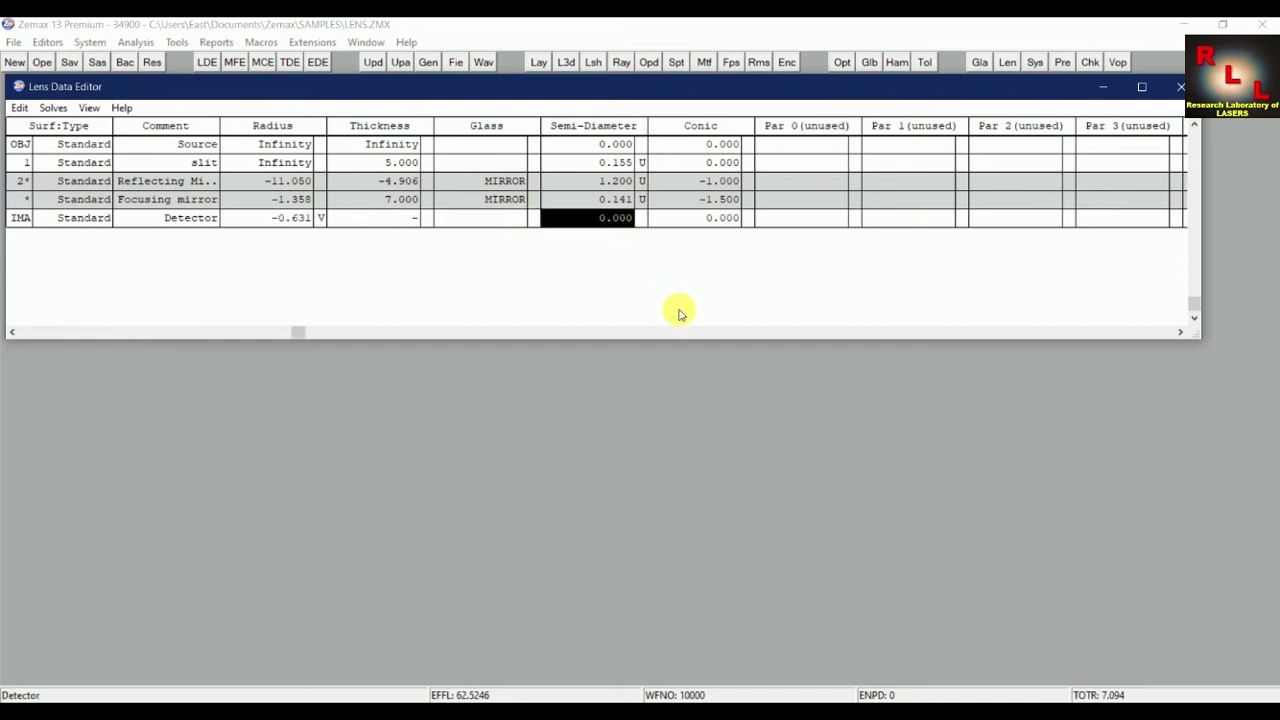
type("0")
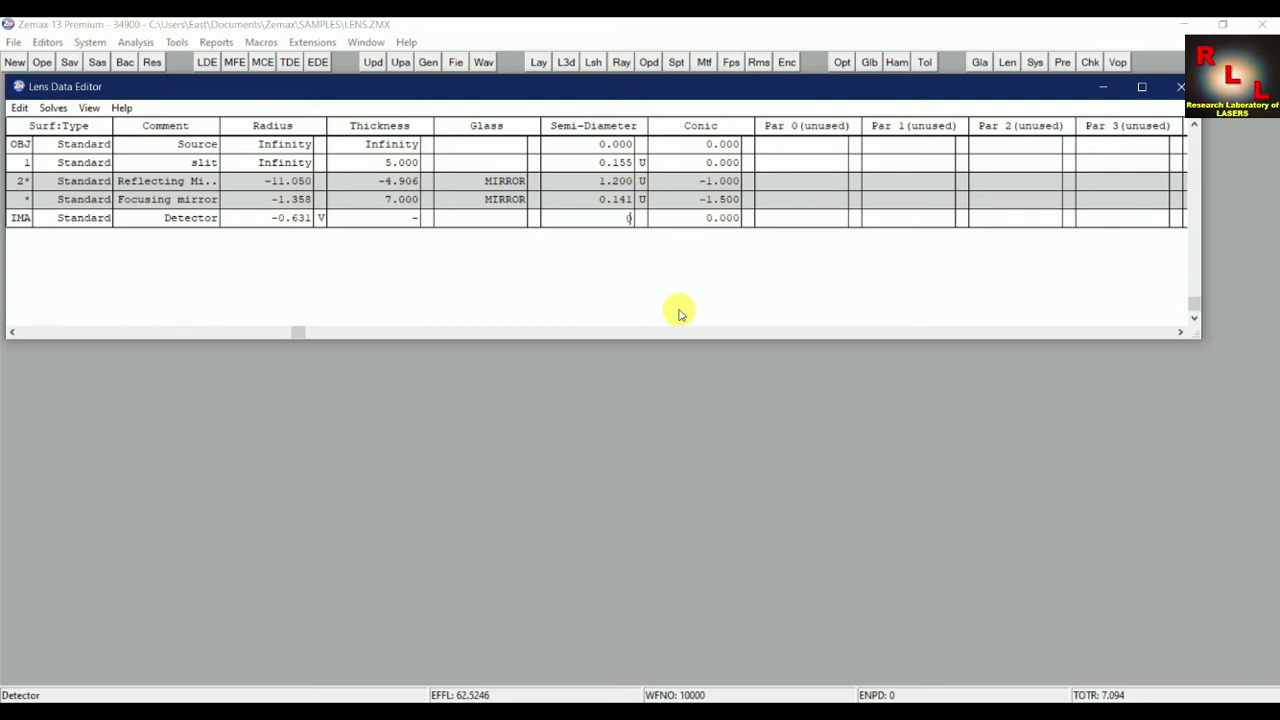
type(".1")
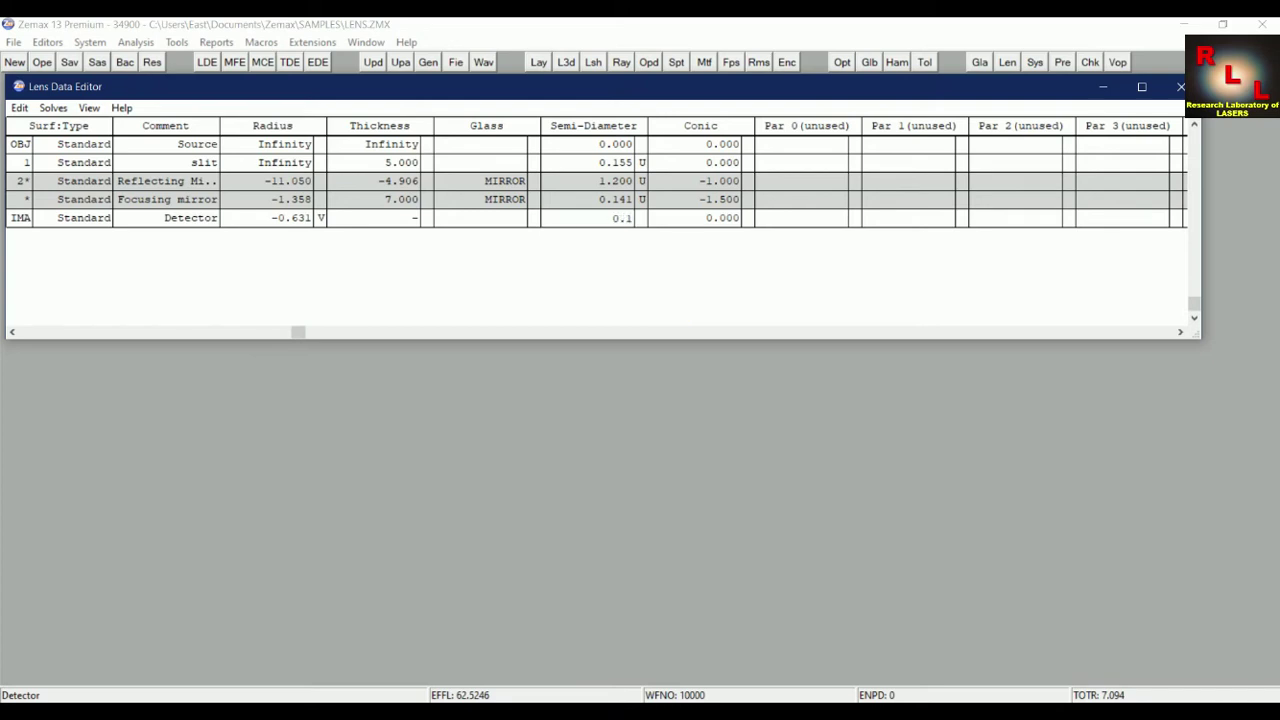
left_click(740, 222)
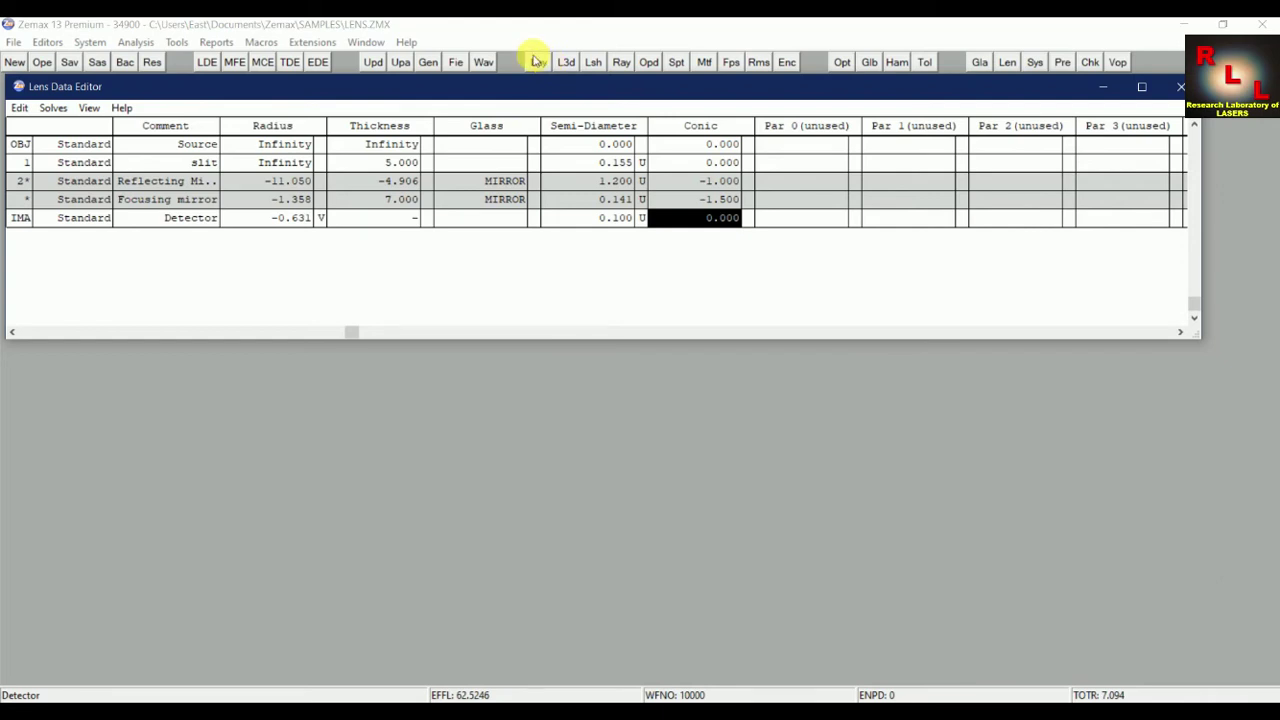
left_click_drag(580, 93, 607, 120)
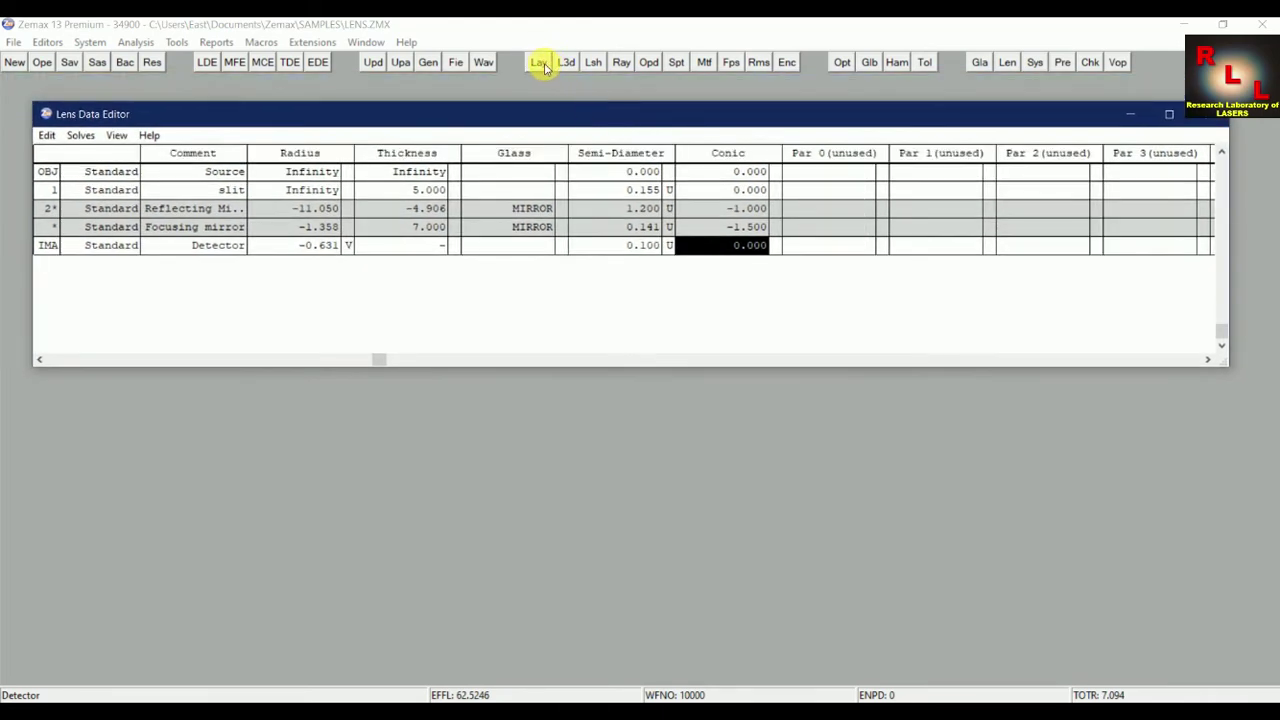
left_click(135, 42)
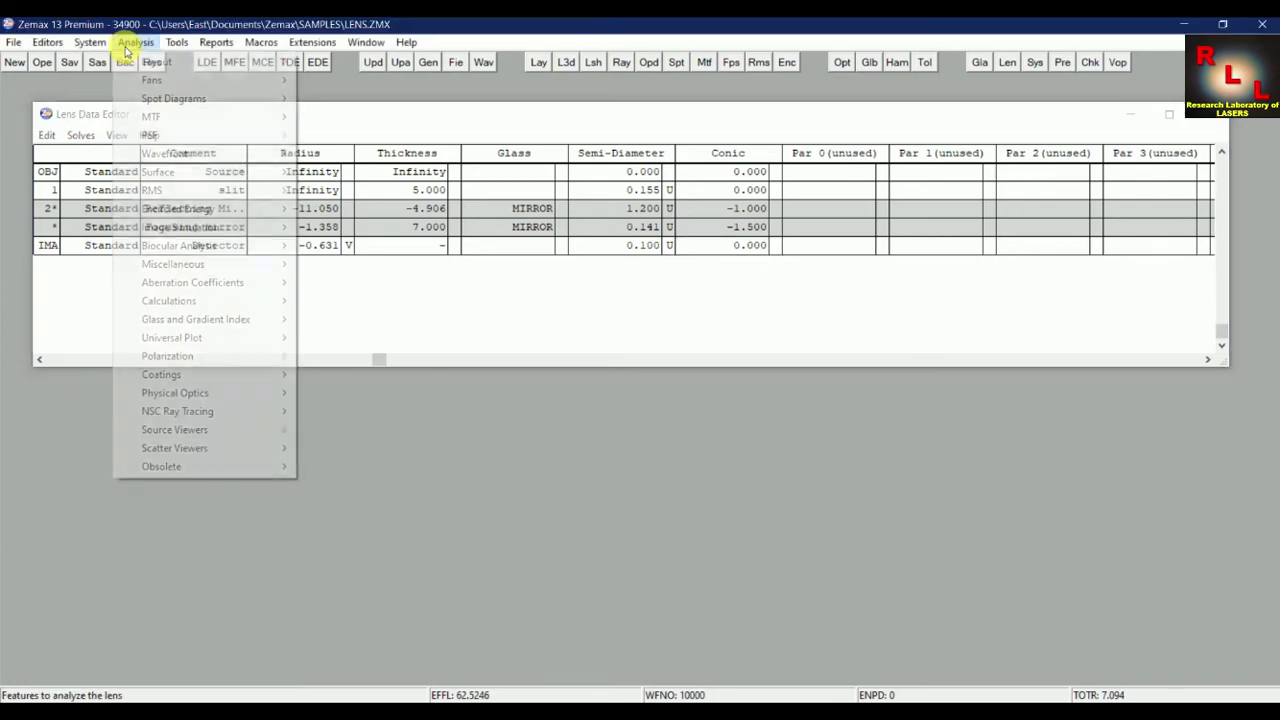
mouse_move(177, 68)
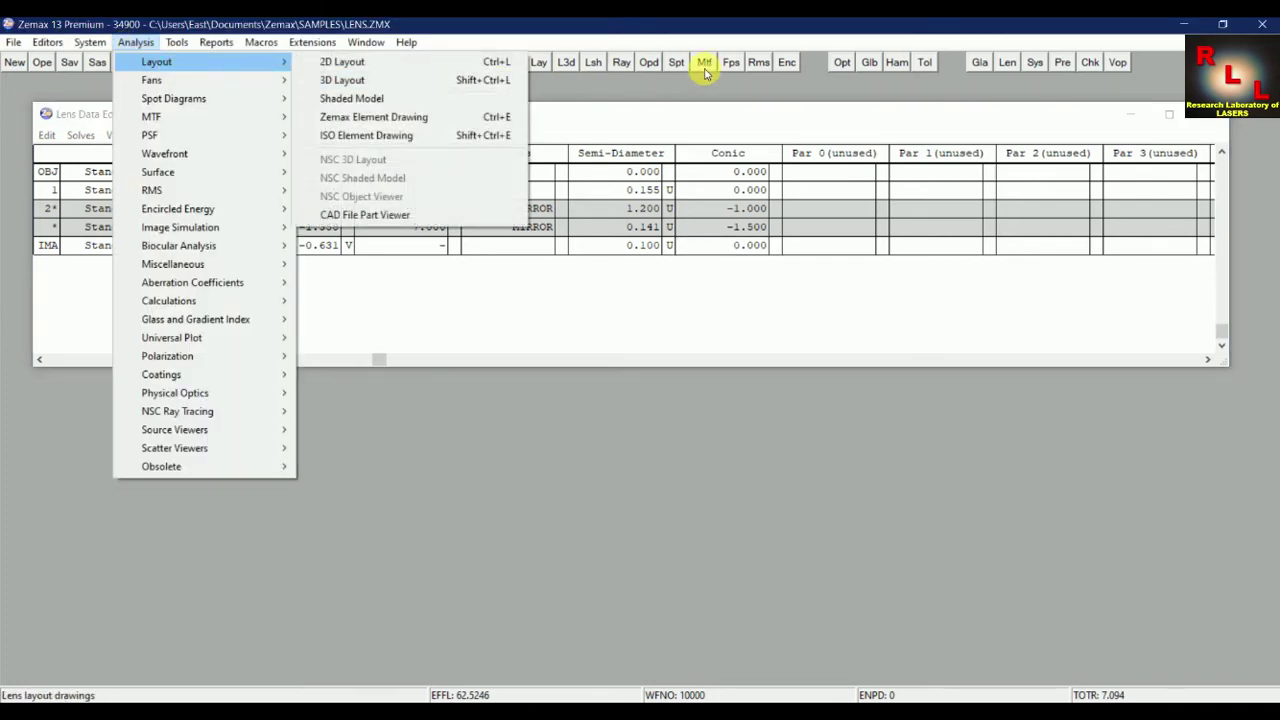
left_click(543, 62)
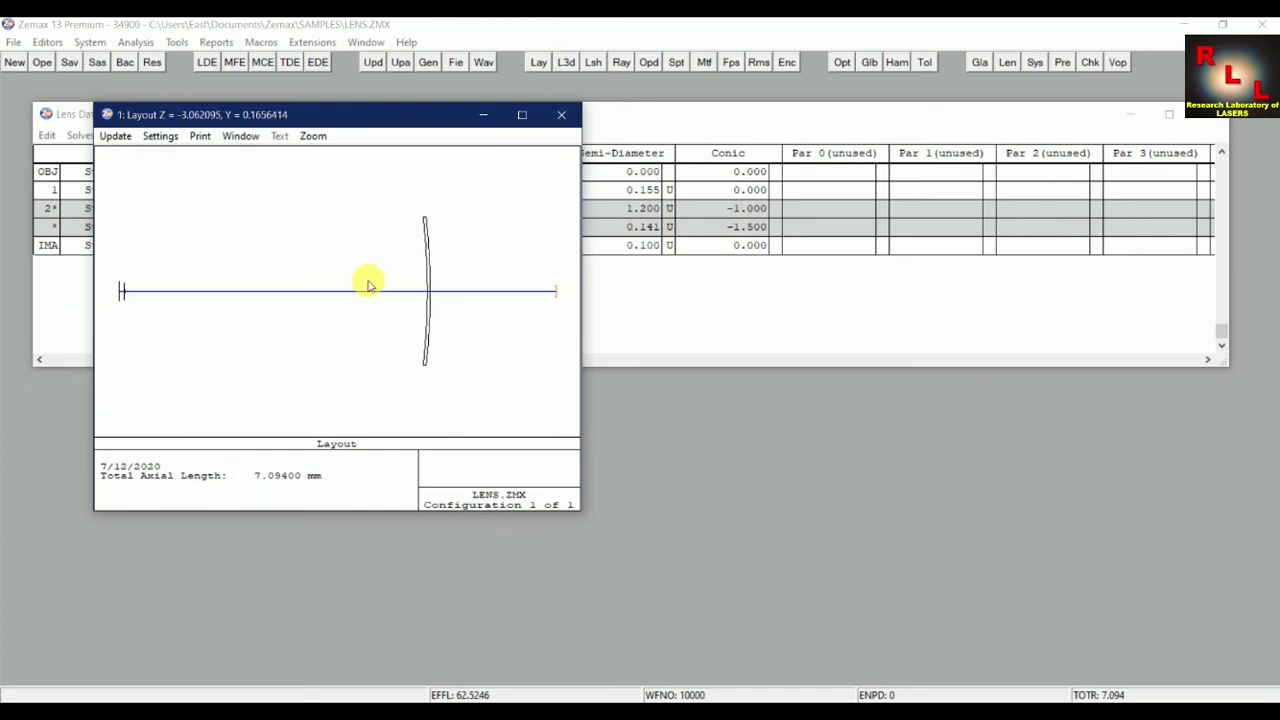
left_click_drag(329, 114, 898, 169)
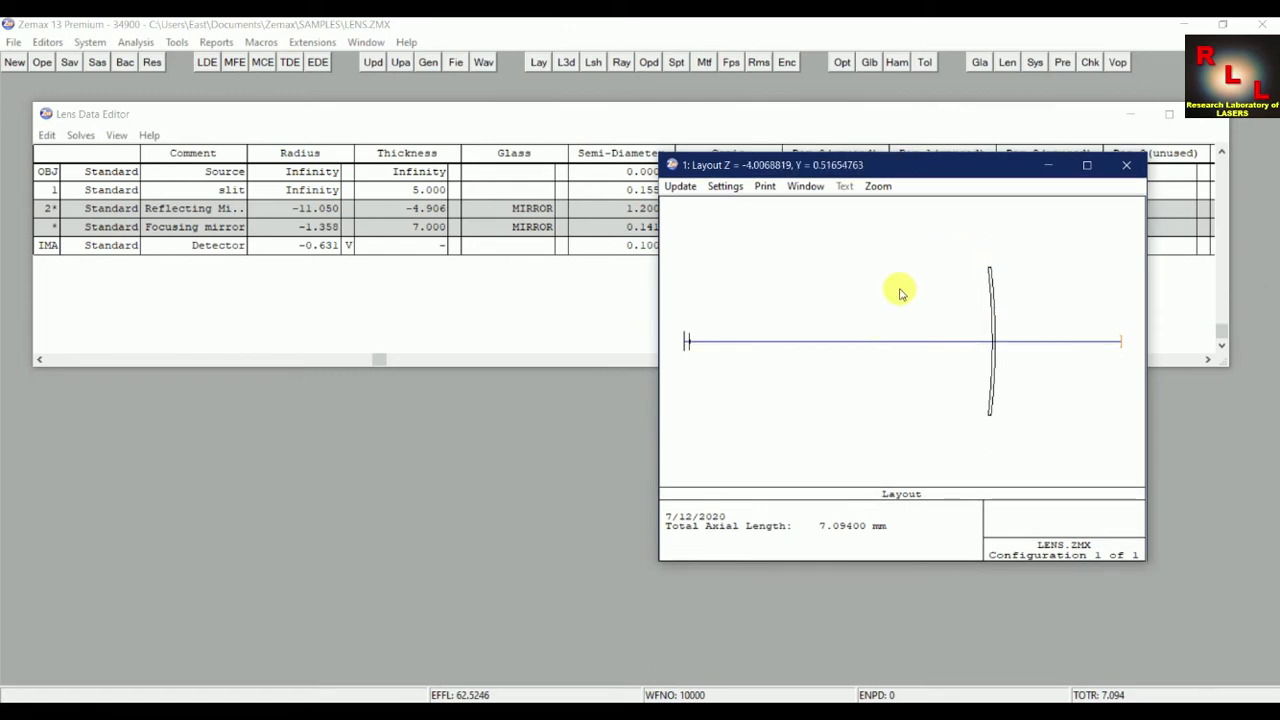
left_click(1123, 170)
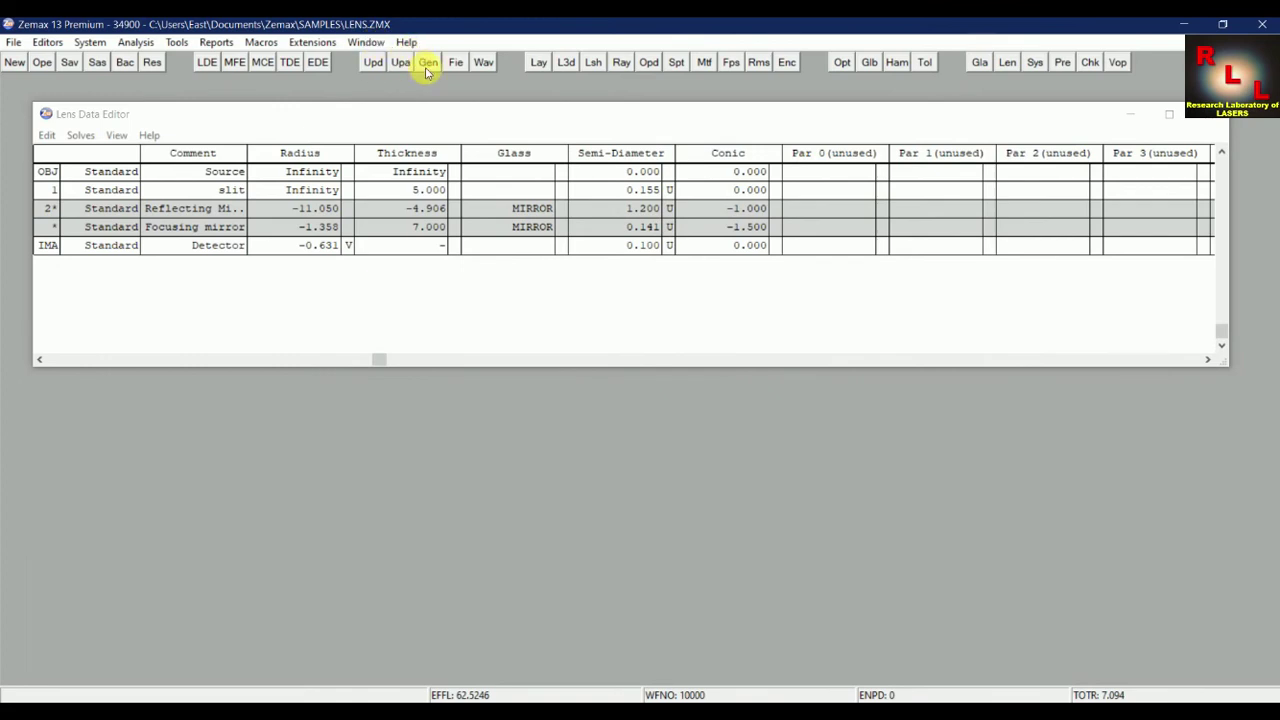
Set the system's entrance pupil diameter aperture value to 2.2 in the General settings
left_click(428, 63)
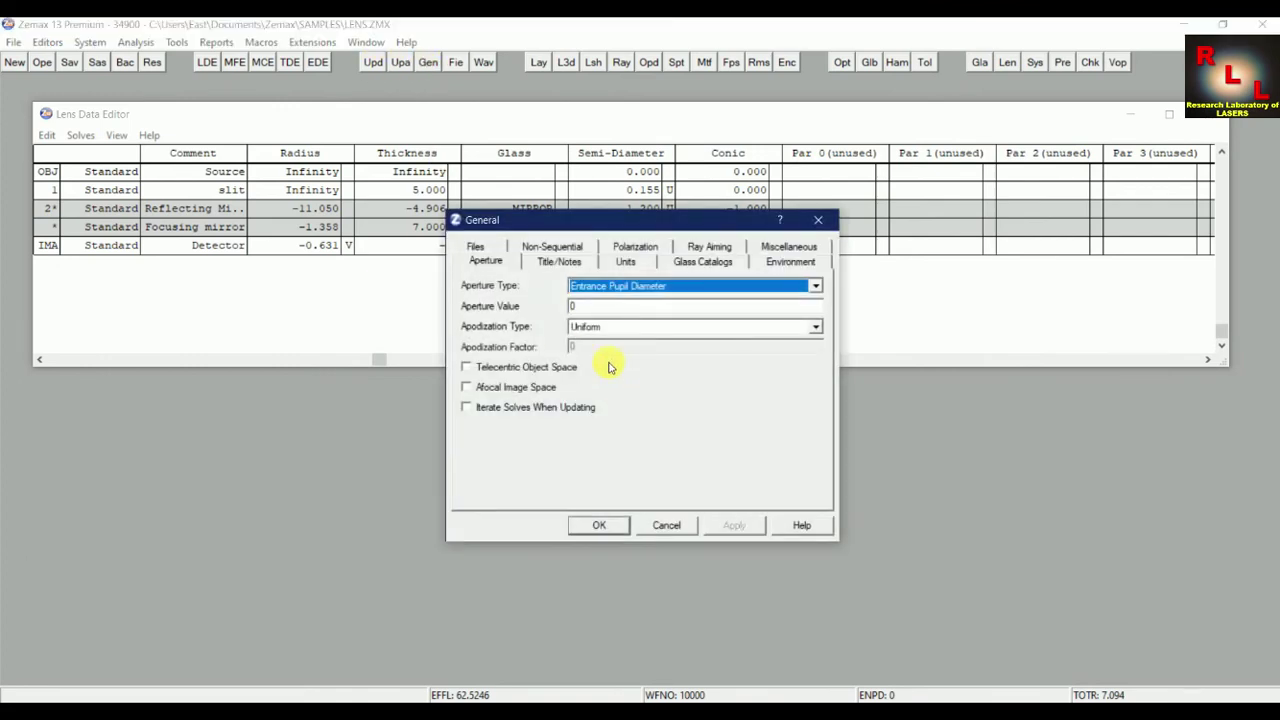
left_click(592, 306)
key("BackSpace")
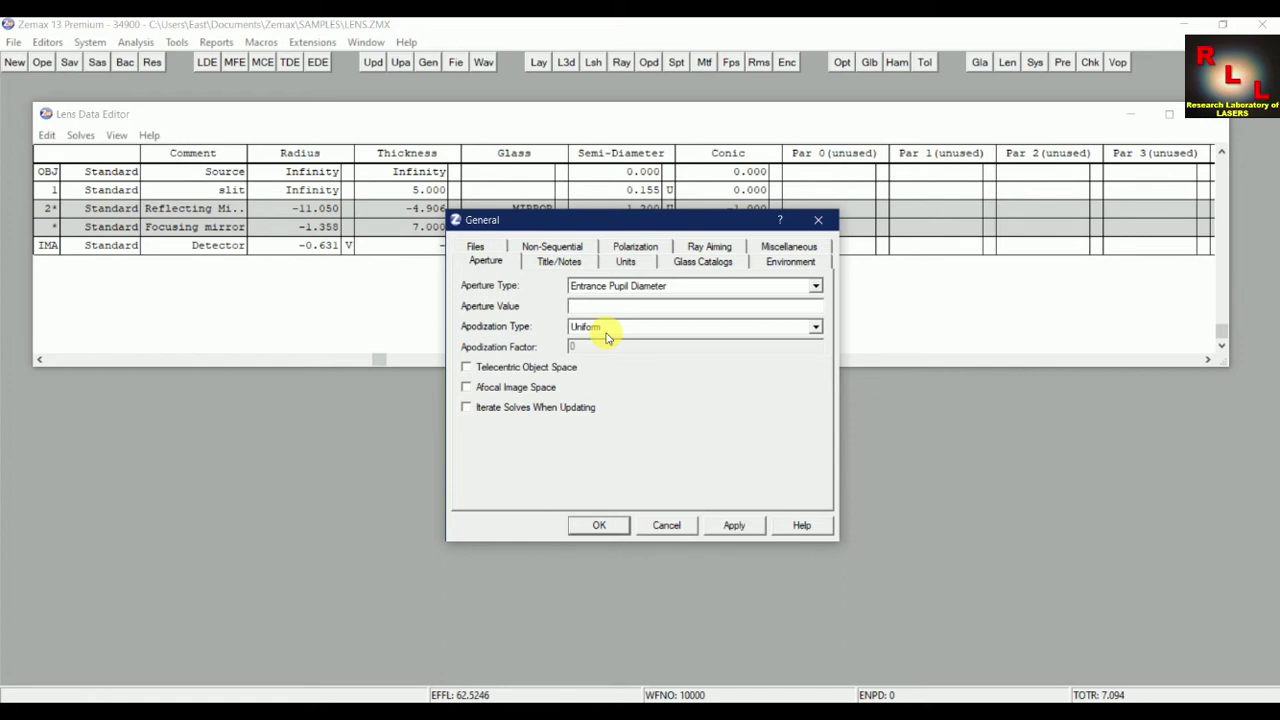
type("2.2")
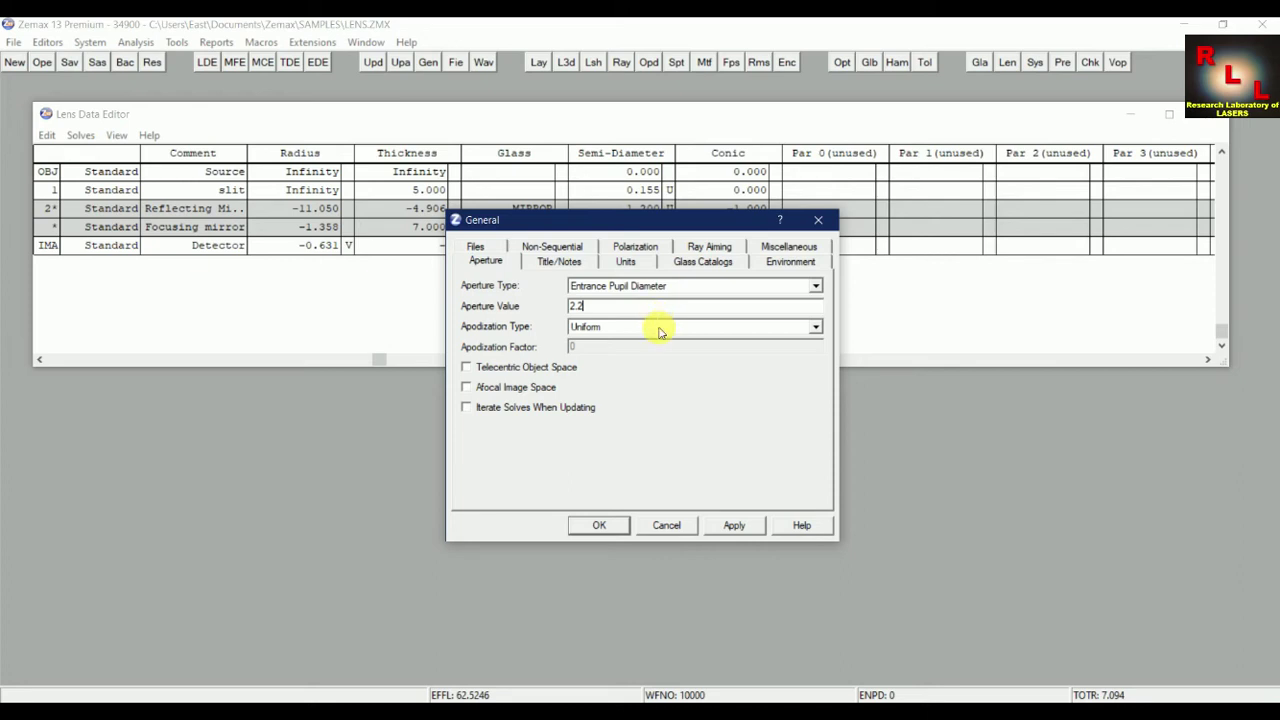
left_click(609, 529)
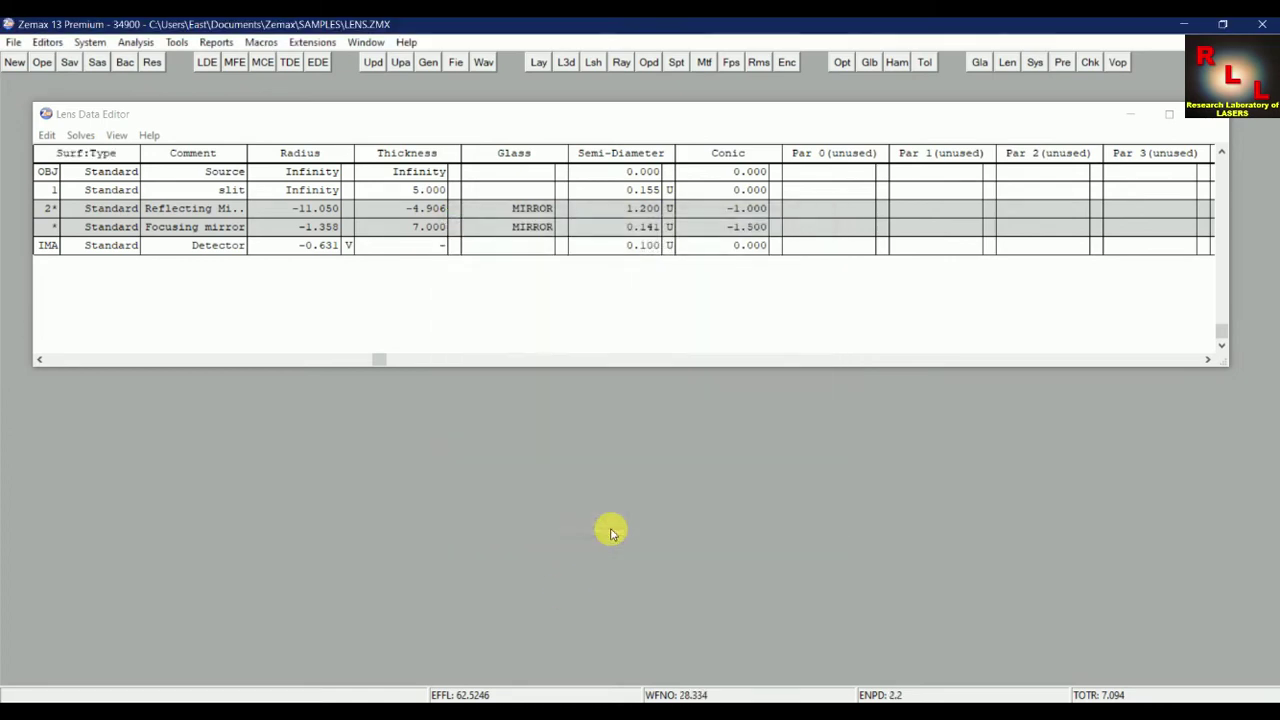
Change wavelength 1 from 0.55 to 0.70 µm, then update all windows
left_click(483, 62)
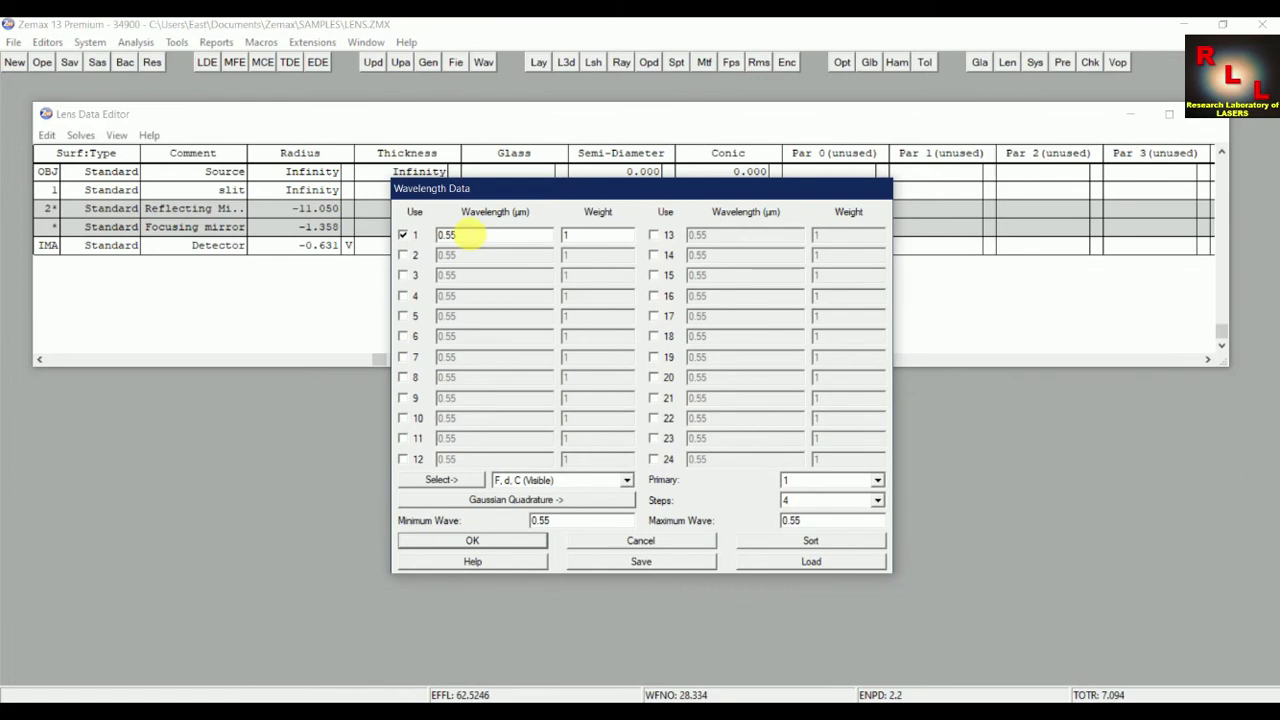
left_click(470, 240)
type(".70")
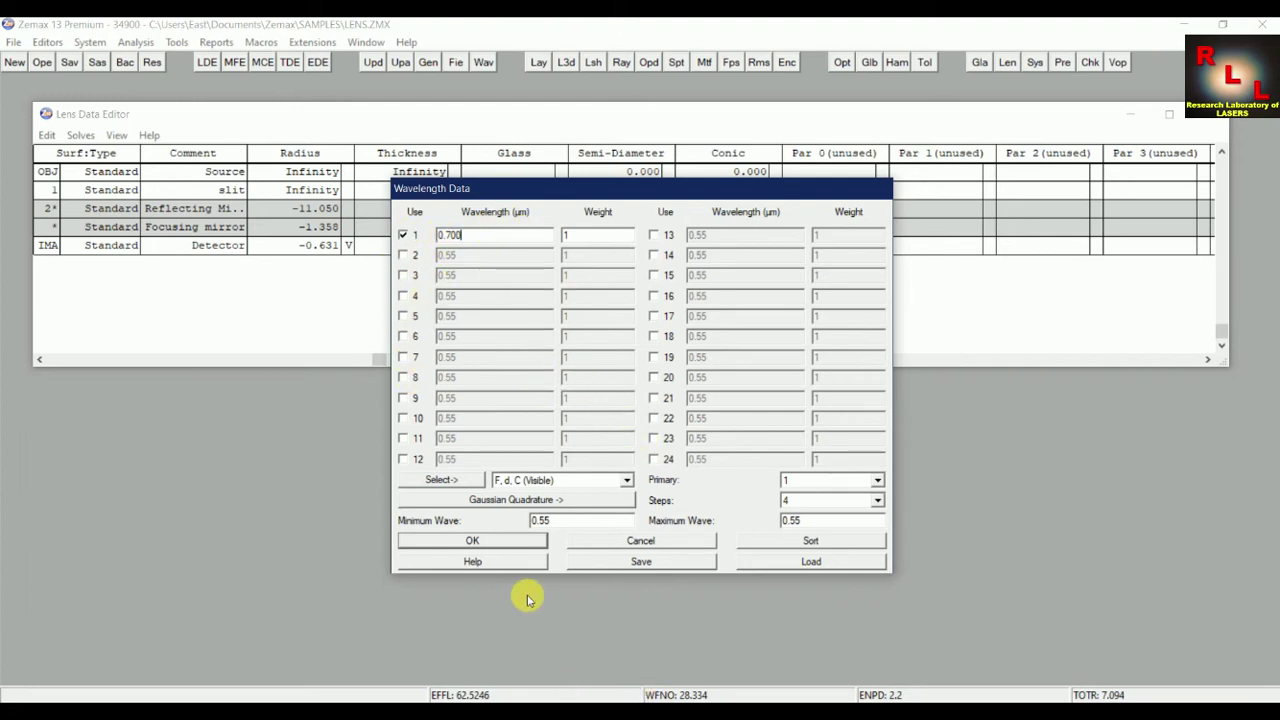
left_click(473, 540)
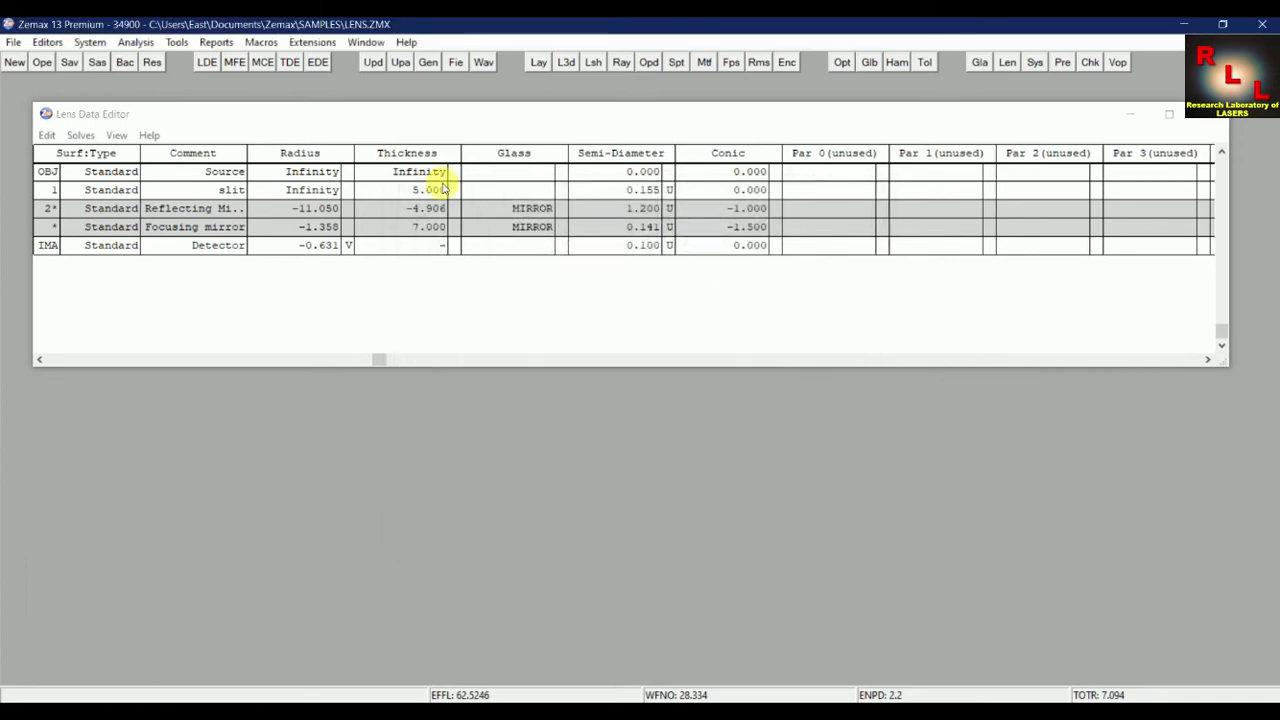
left_click(401, 64)
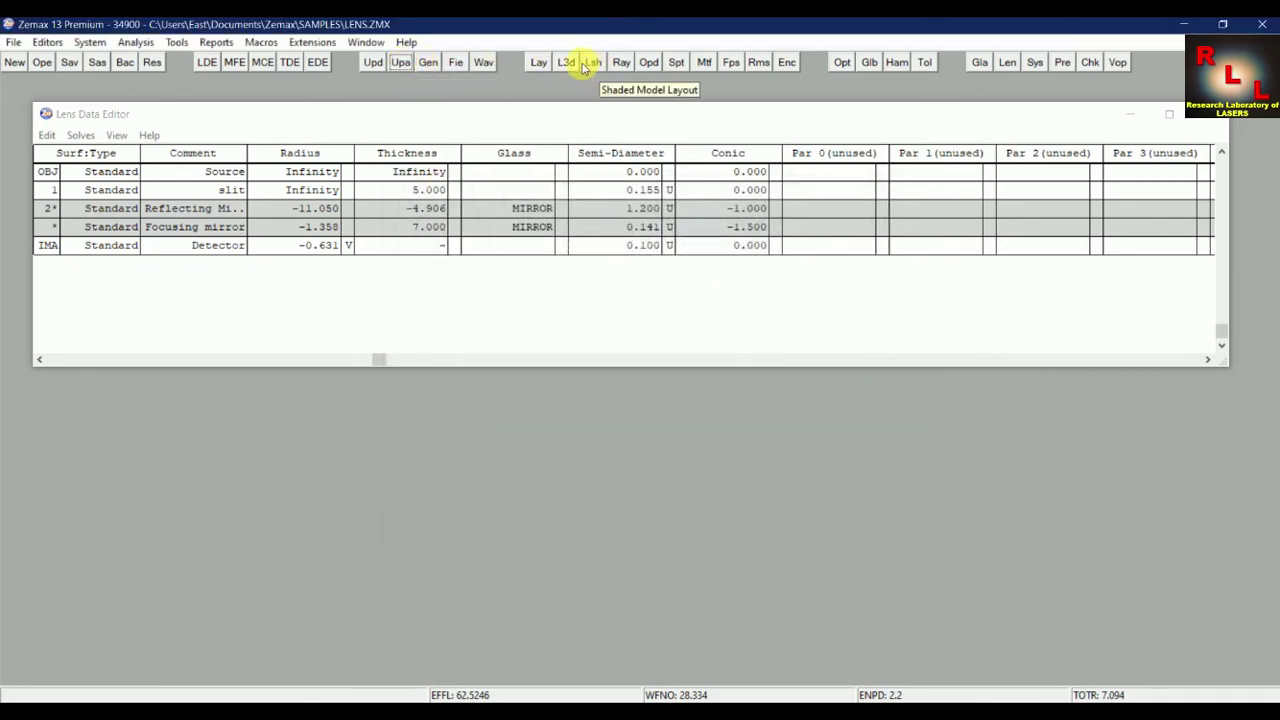
Open a 2D ray layout, move it to the left, and add a 3D layout
left_click(540, 60)
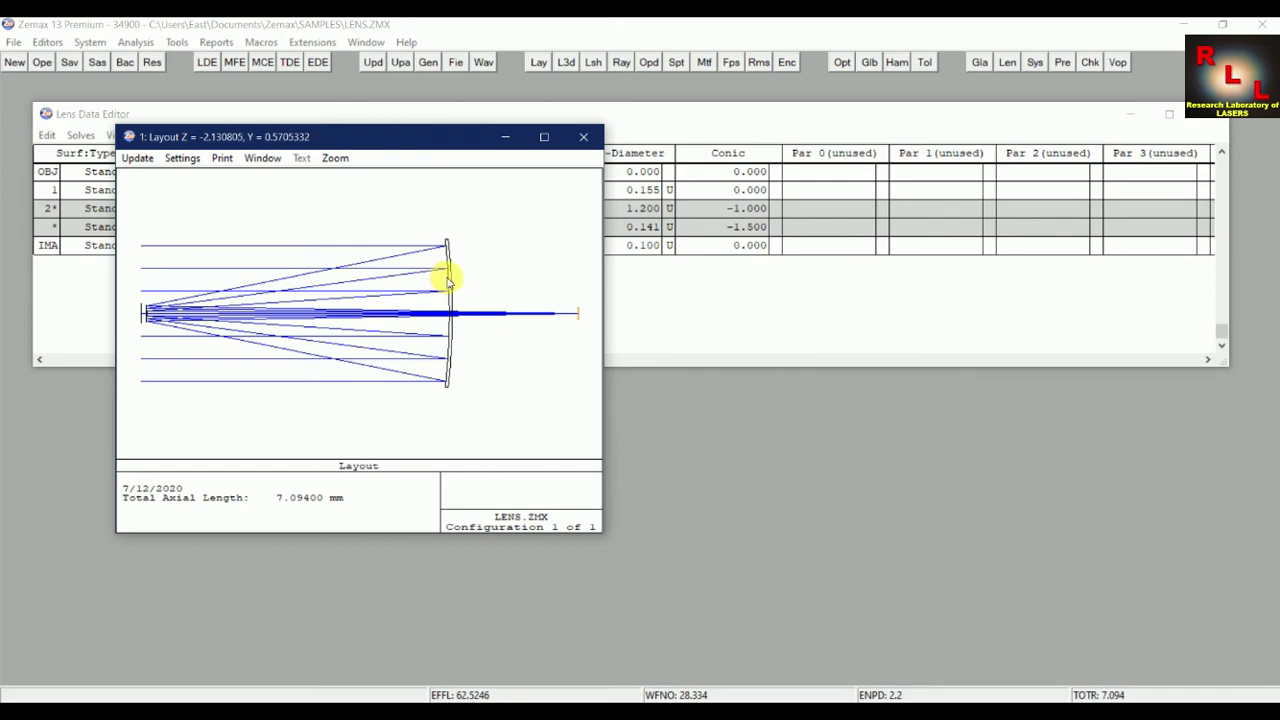
left_click_drag(429, 137, 764, 228)
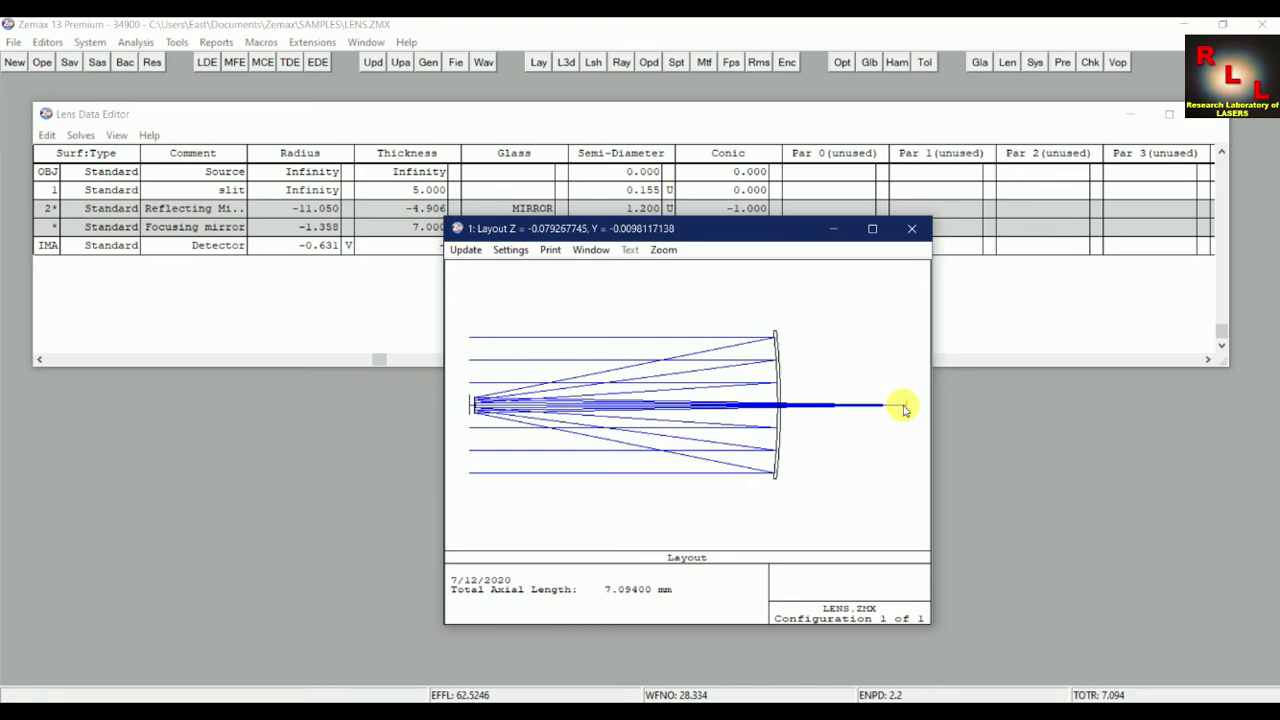
left_click_drag(693, 229, 283, 208)
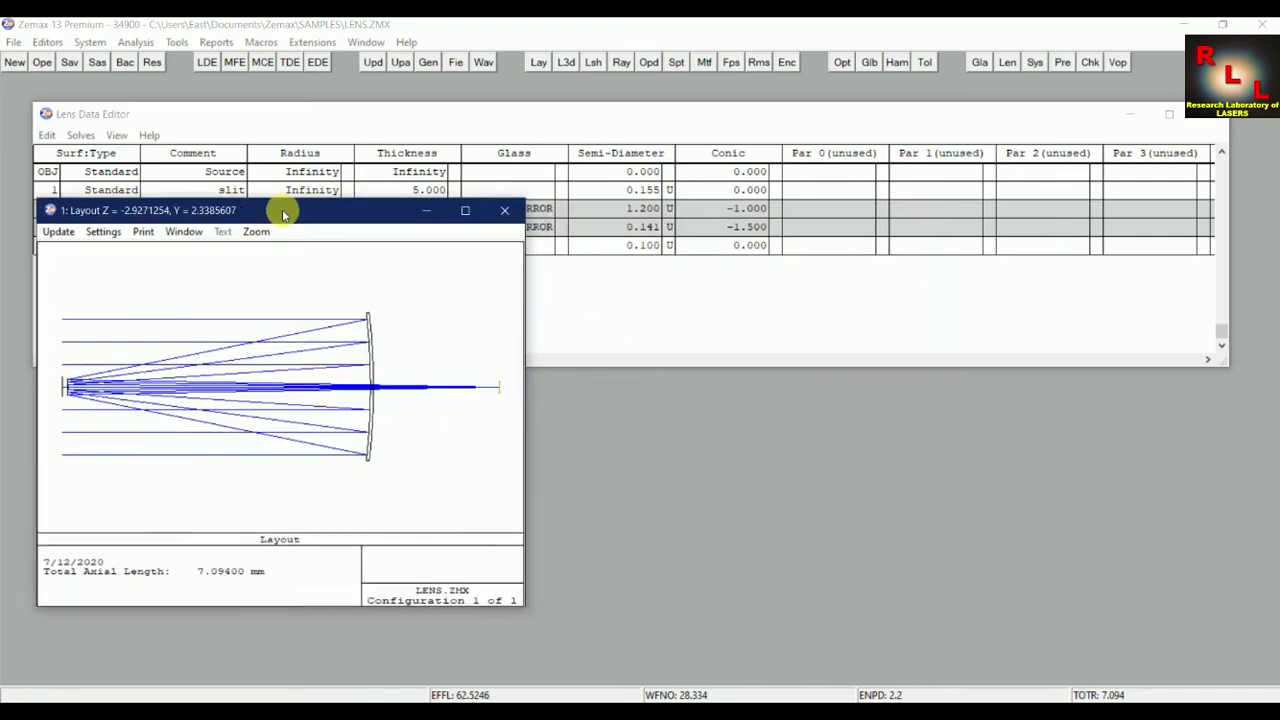
left_click(566, 62)
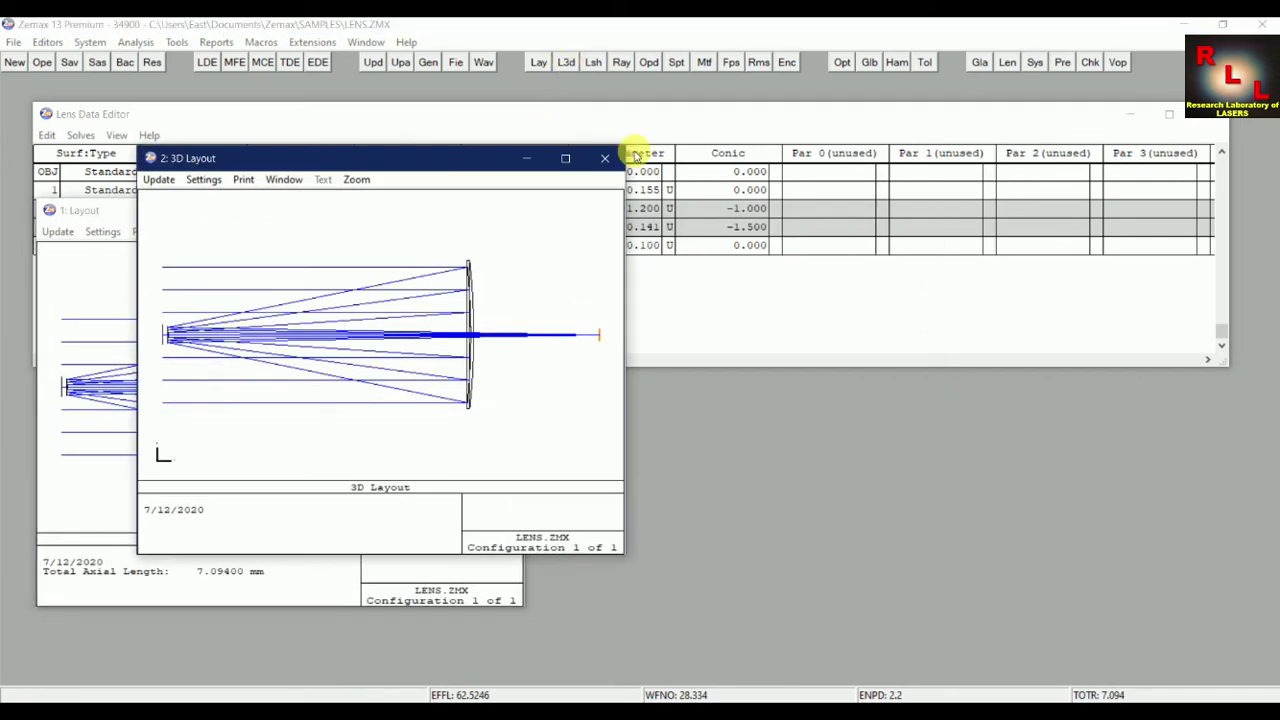
Swap the 3D layout for a shaded model, rotated to an oblique side view, and reposition the 2D layout
left_click(604, 158)
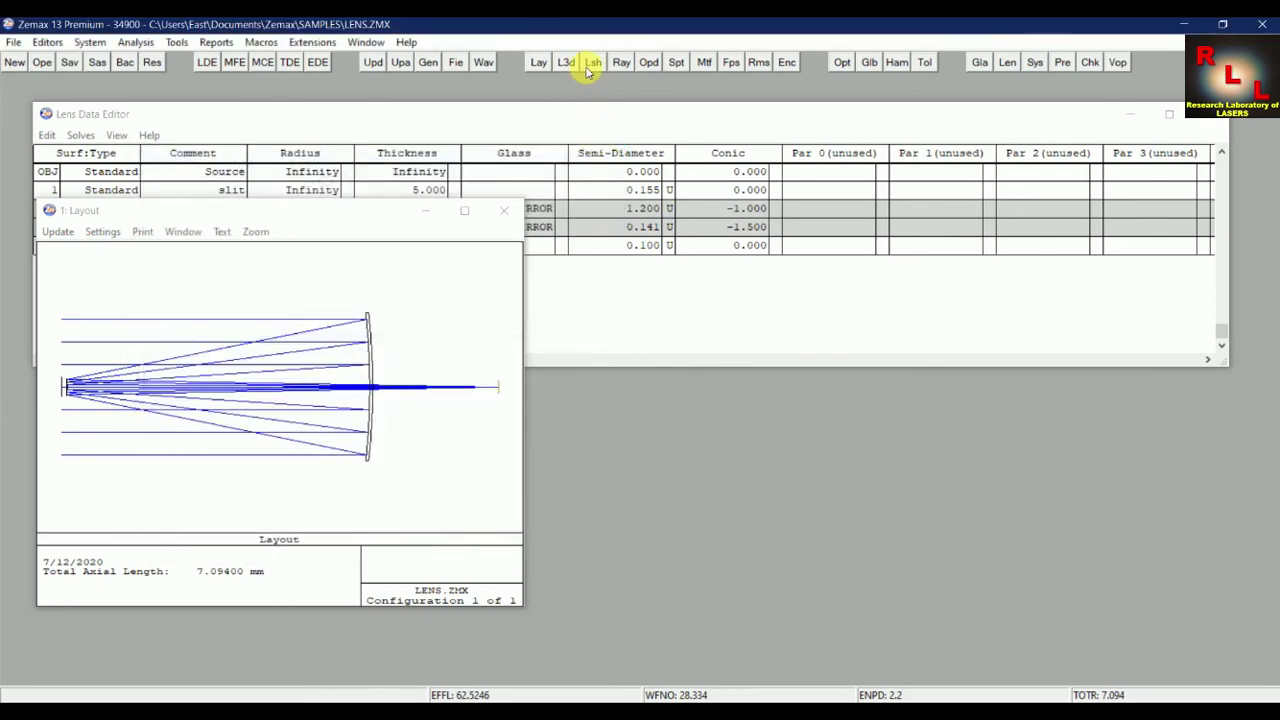
left_click(592, 65)
left_click_drag(434, 189, 787, 212)
mouse_move(843, 340)
left_mouse_down()
mouse_move(677, 386)
mouse_move(839, 375)
mouse_move(831, 343)
mouse_move(740, 357)
mouse_move(851, 329)
left_mouse_up()
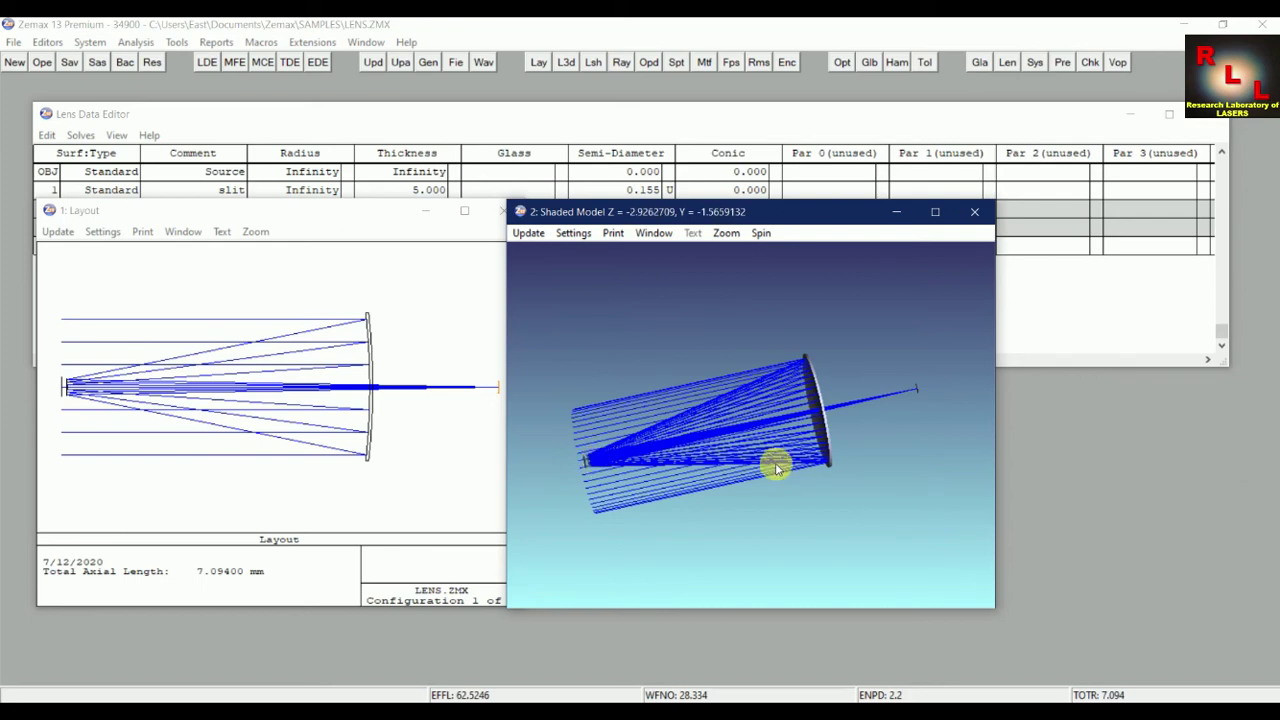
mouse_move(886, 457)
left_mouse_down()
mouse_move(766, 486)
mouse_move(771, 445)
left_mouse_up()
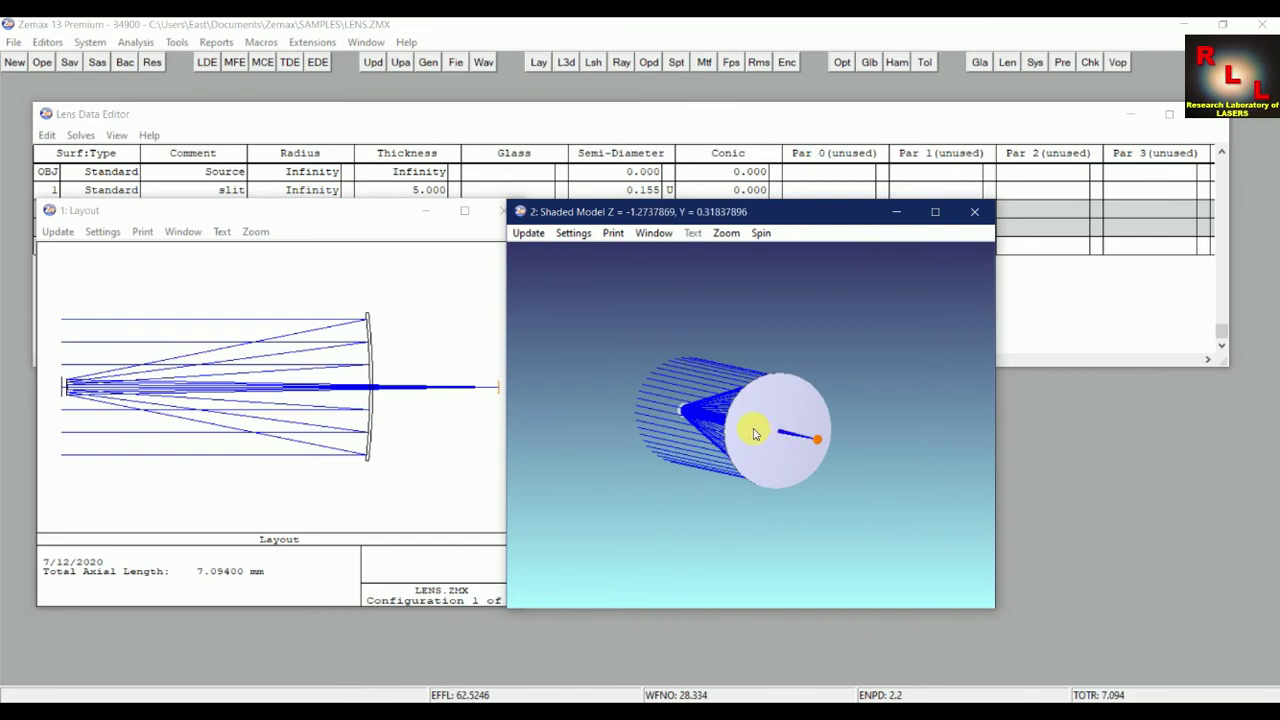
mouse_move(800, 437)
left_mouse_down()
mouse_move(755, 436)
mouse_move(866, 449)
mouse_move(840, 449)
mouse_move(829, 431)
mouse_move(766, 497)
mouse_move(849, 483)
mouse_move(828, 496)
left_mouse_up()
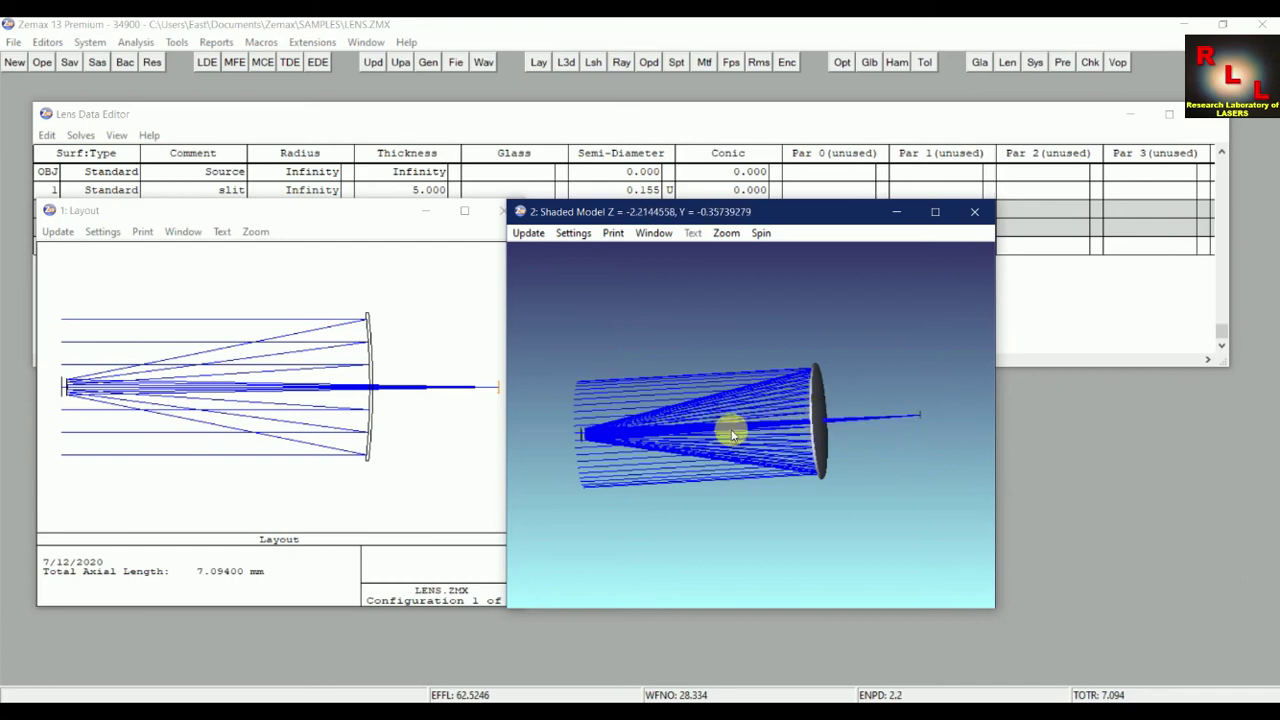
left_click_drag(829, 523, 790, 485)
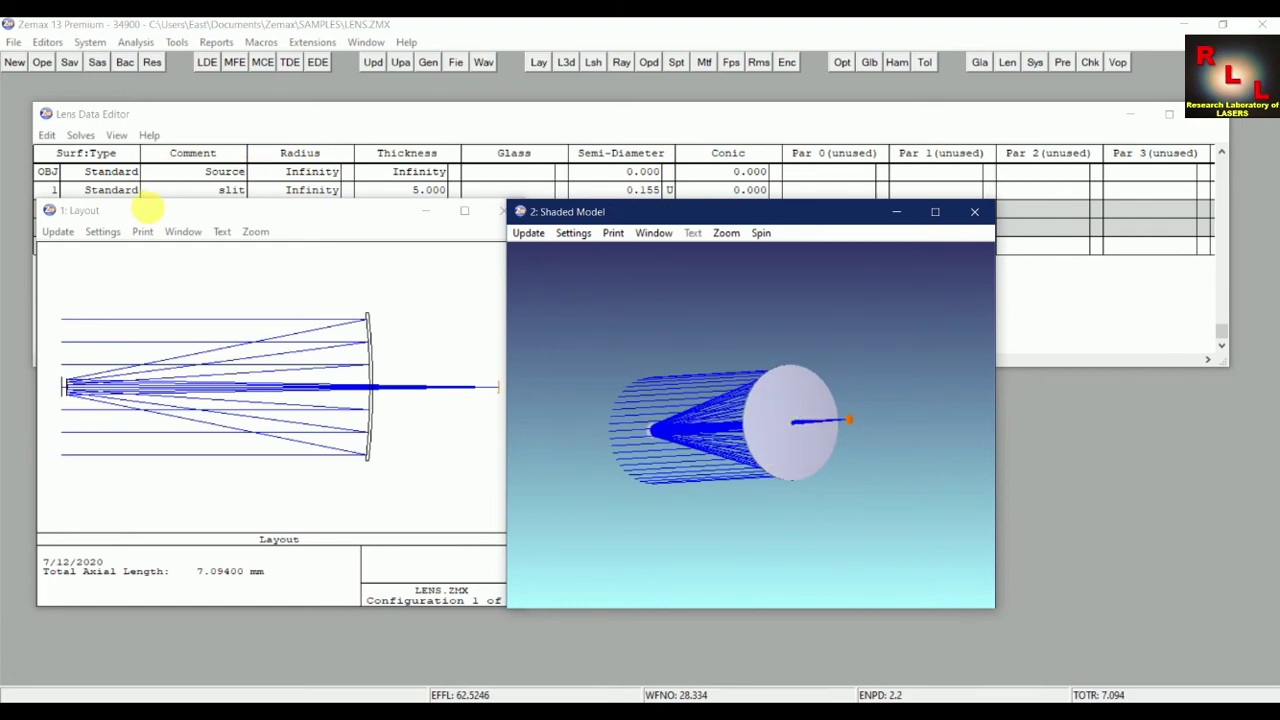
left_click_drag(143, 208, 172, 284)
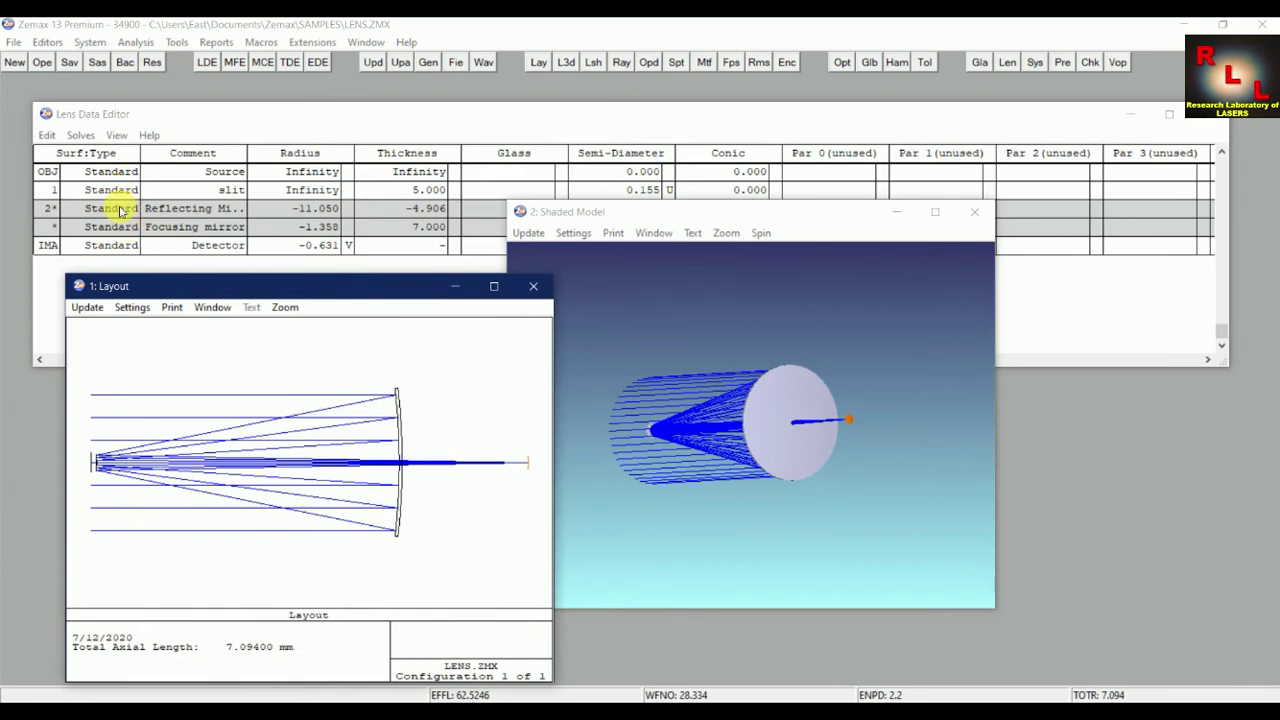
Give surface 2 a circular aperture with min radius 0.3 and max radius 1.3
double_click(119, 210)
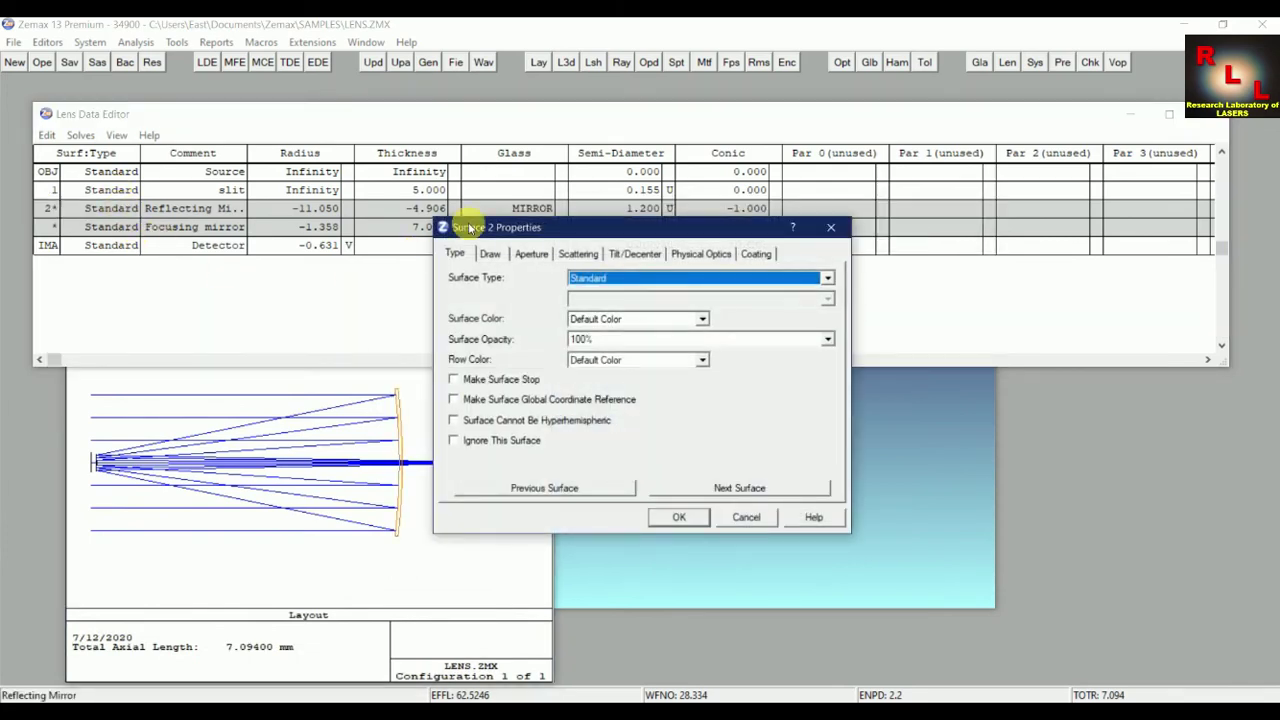
left_click(531, 253)
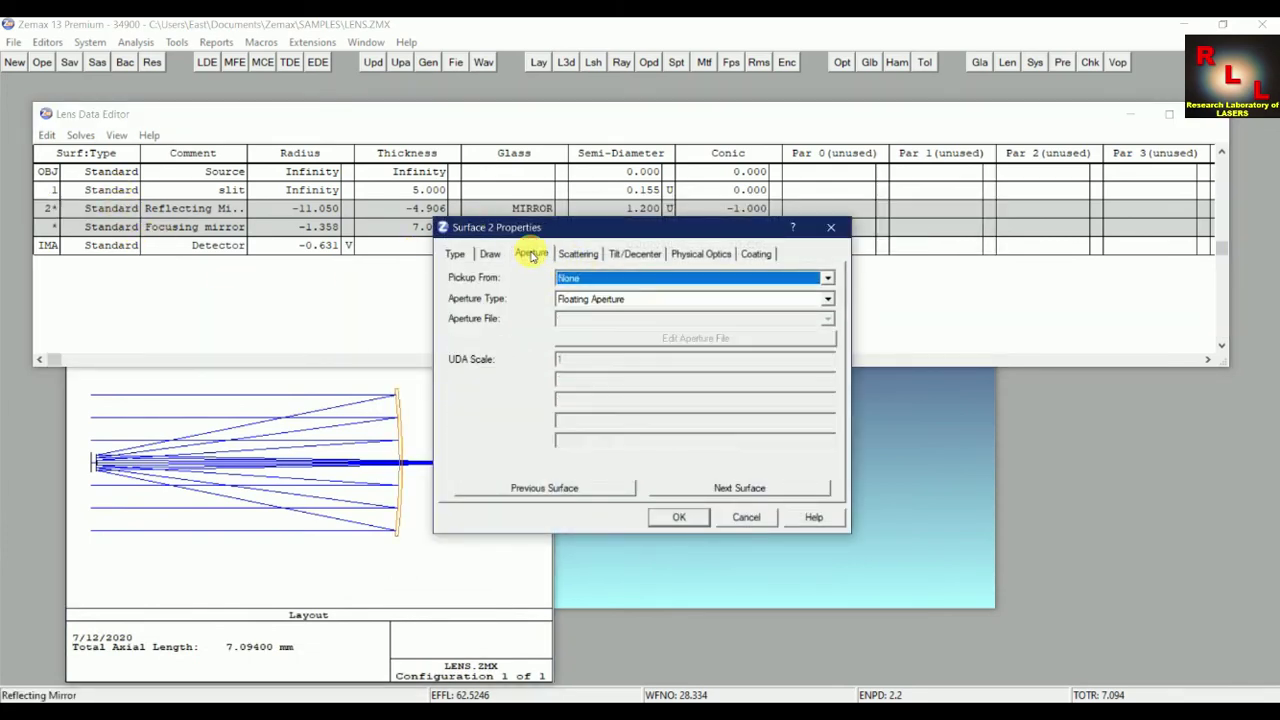
left_click(619, 299)
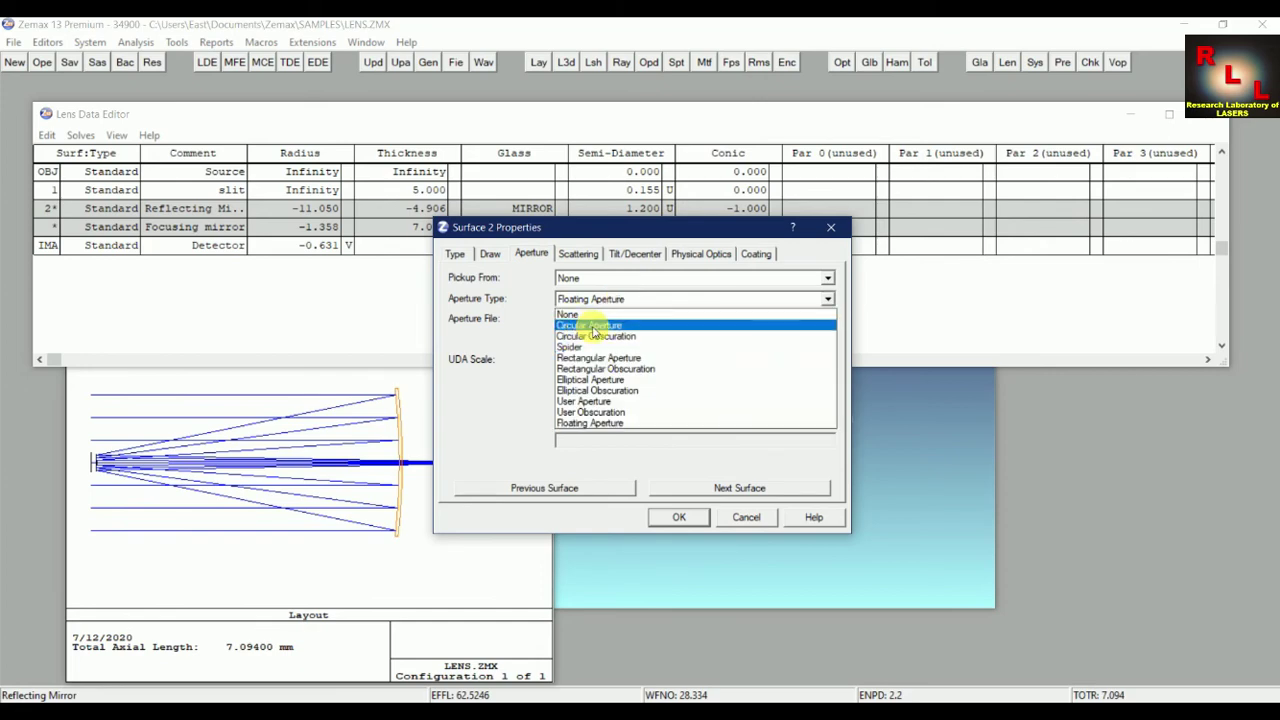
left_click(594, 327)
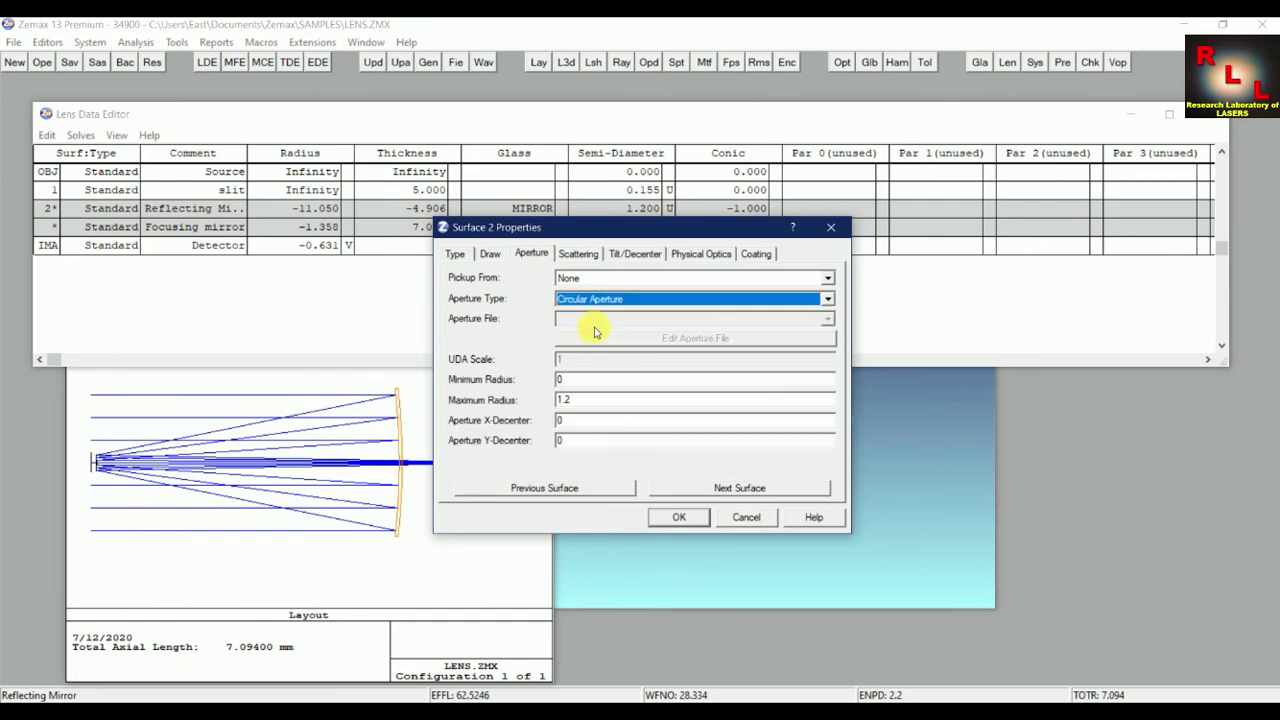
left_click(580, 381)
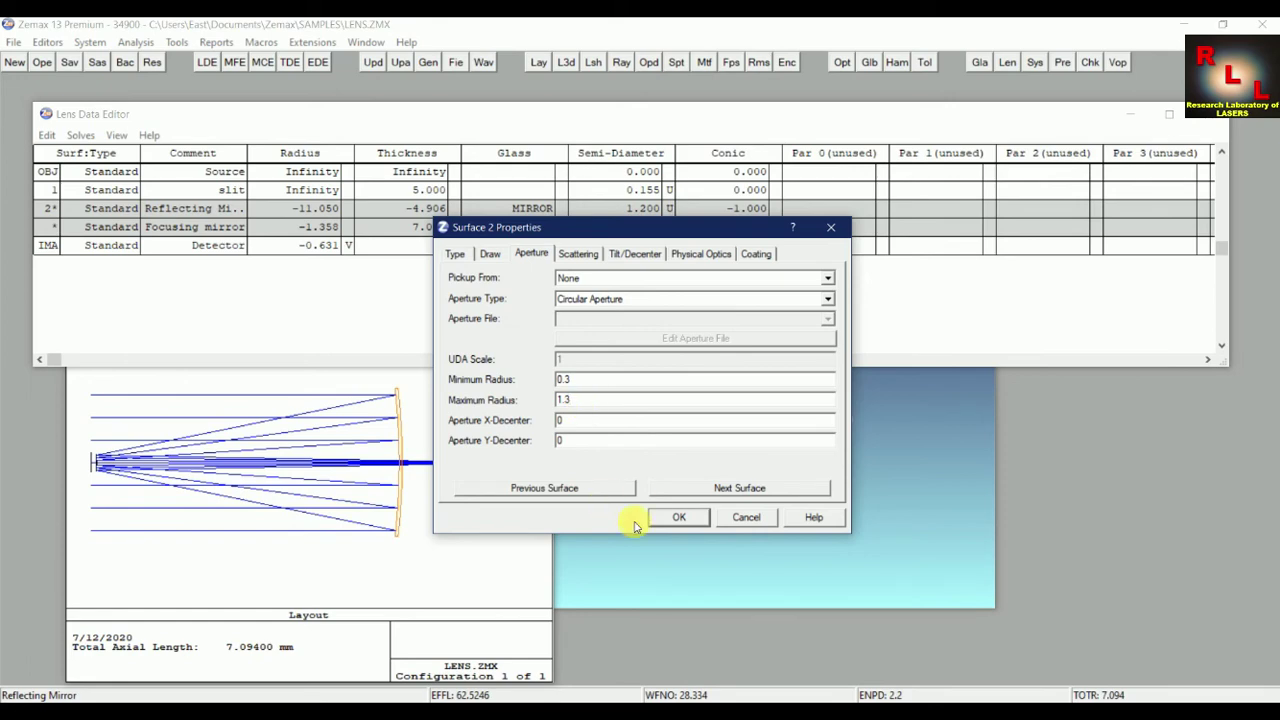
left_click(668, 518)
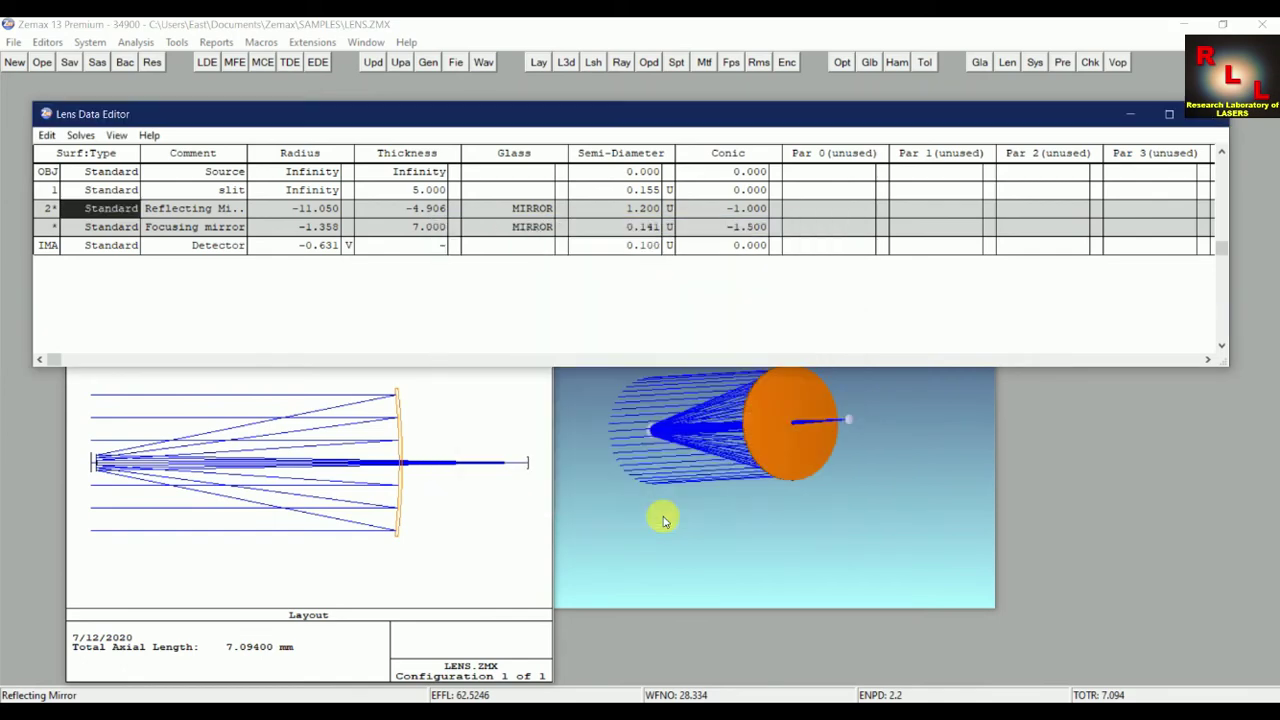
Update all, then rotate the shaded model face-on and back to a side view
left_click(400, 63)
left_click(918, 510)
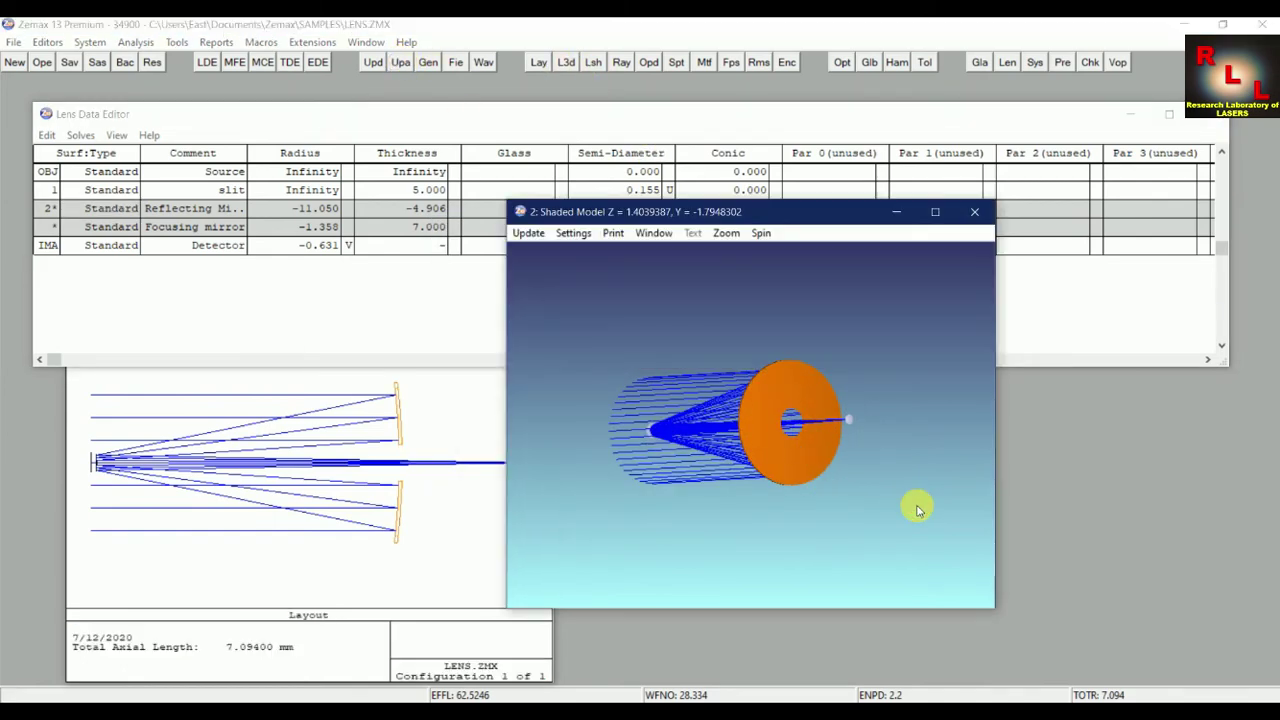
mouse_move(849, 463)
left_mouse_down()
mouse_move(777, 471)
mouse_move(791, 486)
mouse_move(924, 462)
mouse_move(766, 406)
mouse_move(820, 403)
mouse_move(603, 425)
mouse_move(908, 480)
mouse_move(791, 477)
mouse_move(762, 432)
mouse_move(797, 417)
mouse_move(793, 404)
left_mouse_up()
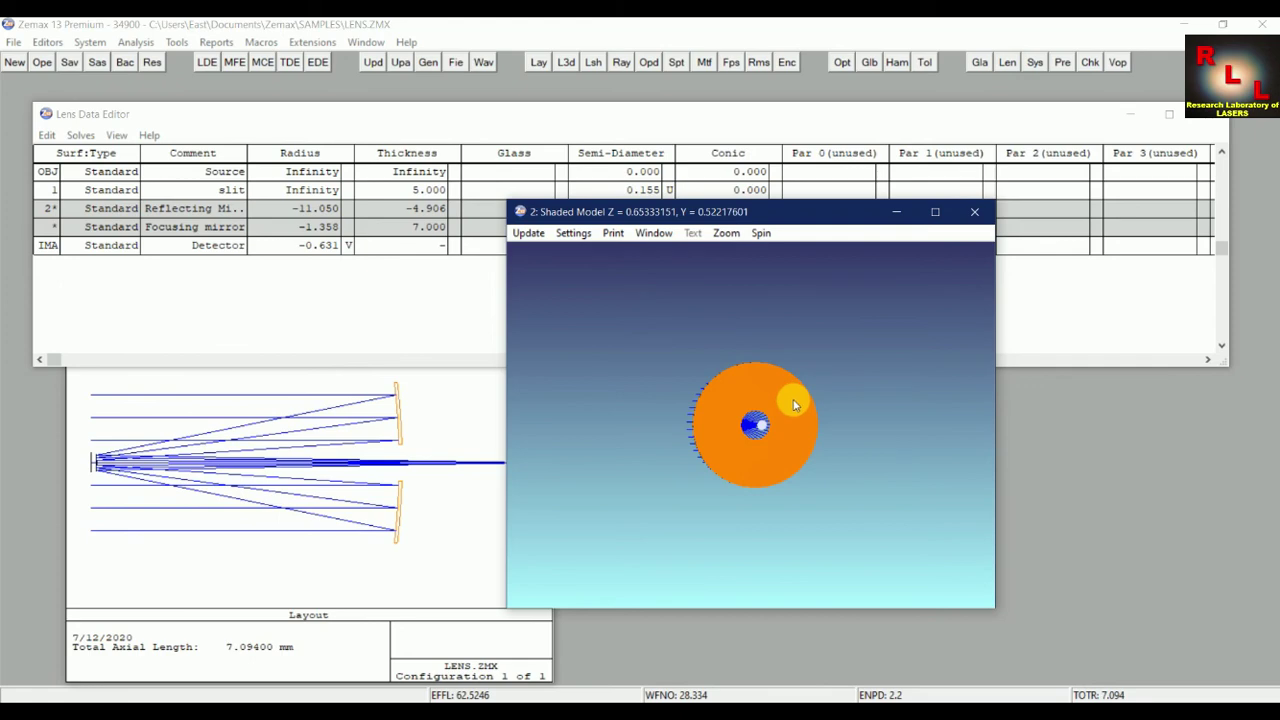
mouse_move(793, 404)
left_mouse_down()
mouse_move(797, 443)
mouse_move(837, 508)
mouse_move(951, 481)
mouse_move(955, 527)
mouse_move(959, 509)
mouse_move(663, 429)
mouse_move(609, 394)
mouse_move(706, 354)
mouse_move(666, 423)
mouse_move(780, 446)
mouse_move(489, 457)
mouse_move(599, 486)
mouse_move(769, 503)
mouse_move(937, 449)
mouse_move(909, 403)
mouse_move(955, 397)
left_mouse_up()
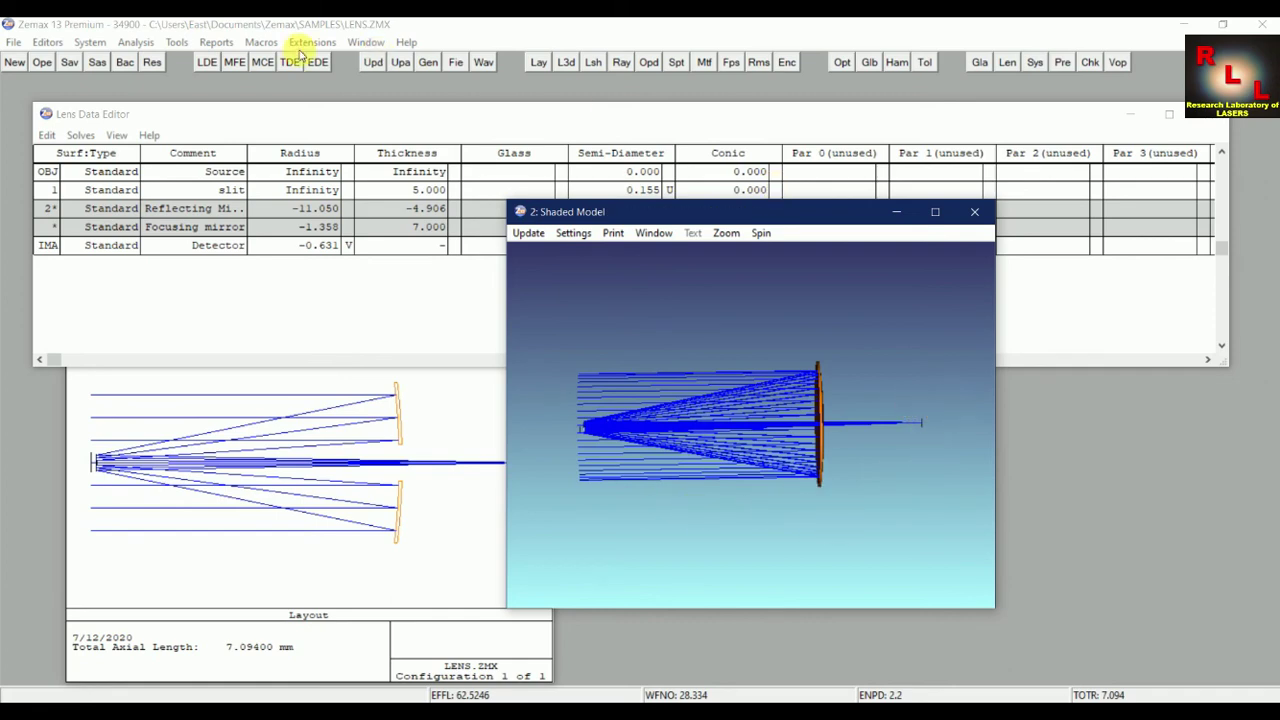
Create a standard spot diagram and place it on the right side
left_click(133, 42)
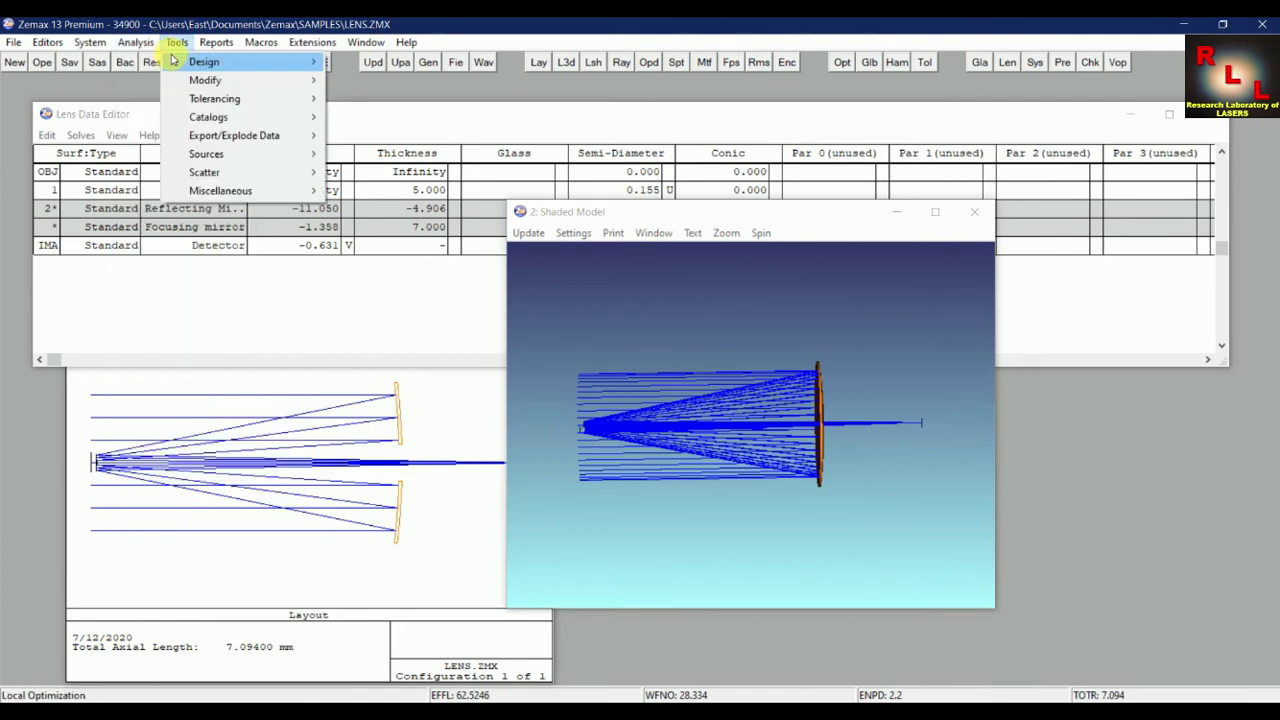
mouse_move(274, 98)
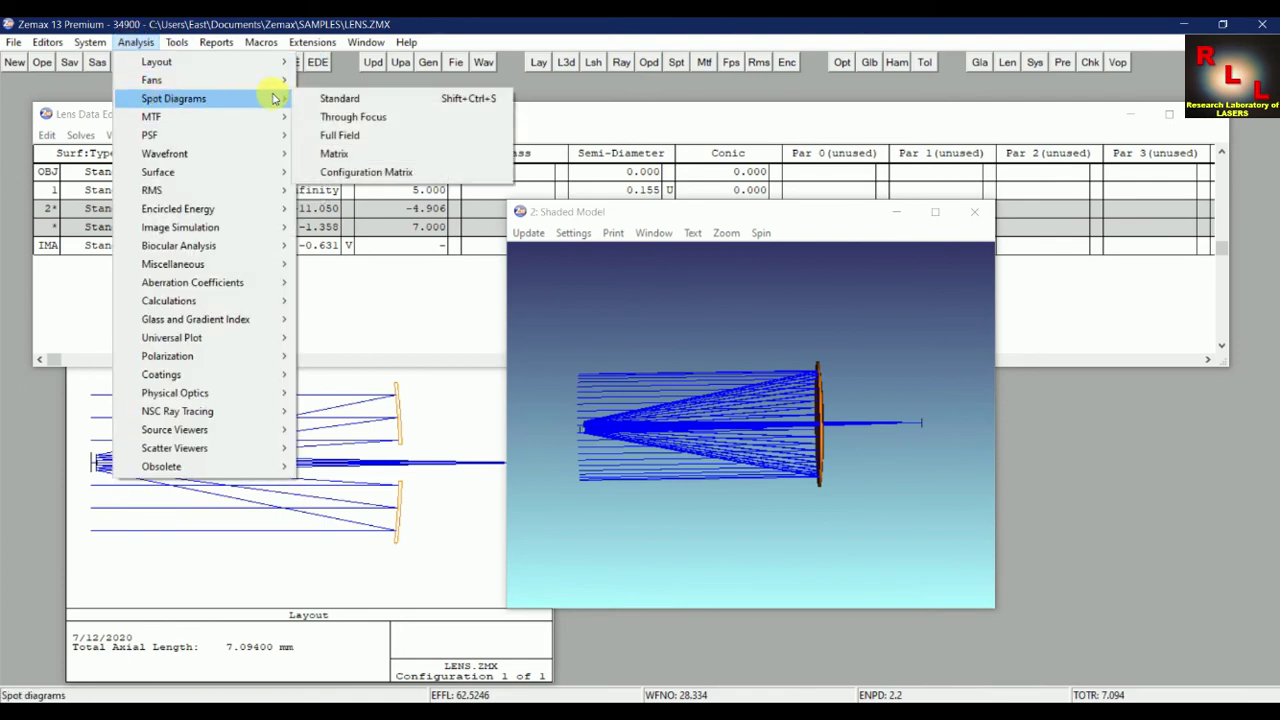
left_click(331, 98)
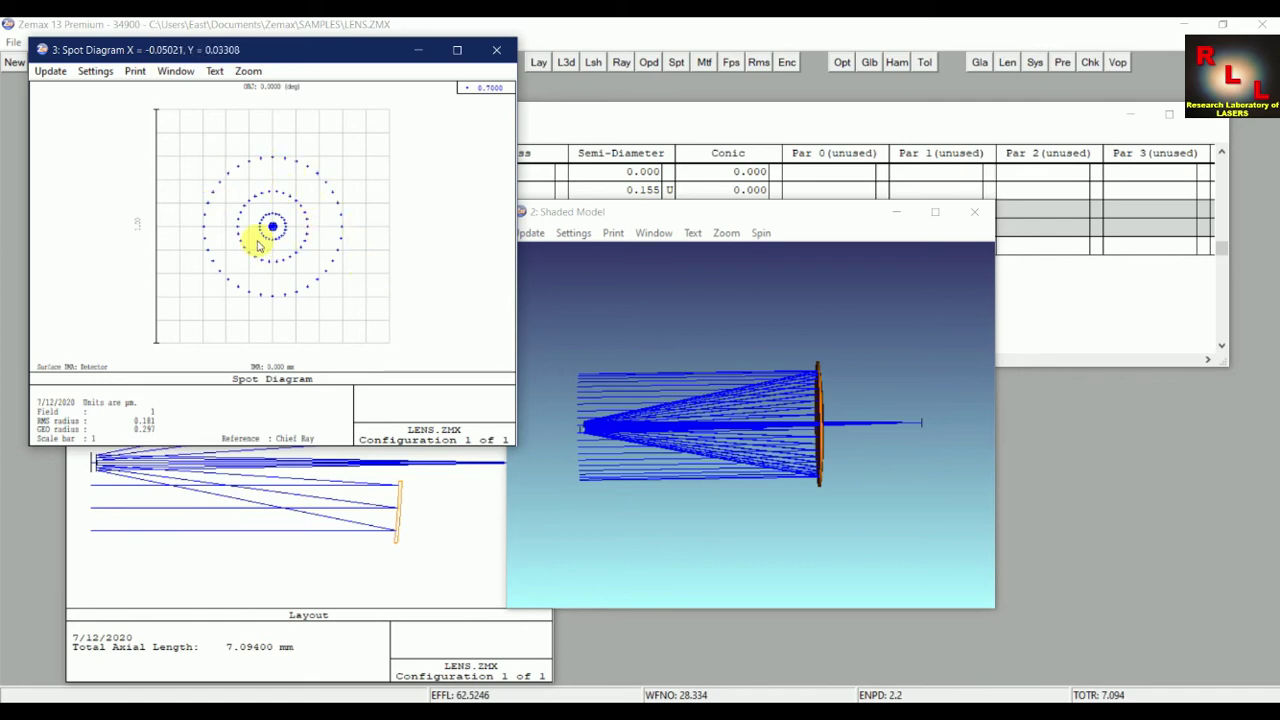
left_click_drag(306, 49, 1045, 252)
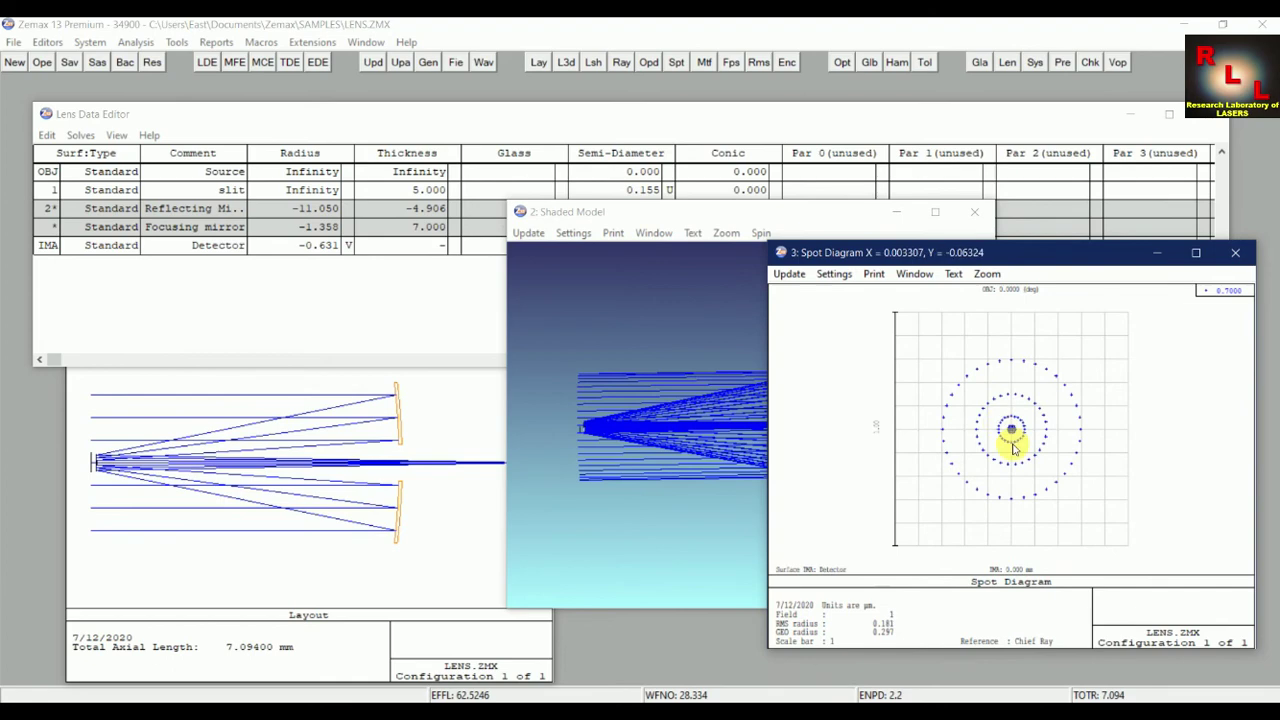
Go back to the Analysis > Spot Diagrams submenu
left_click(136, 42)
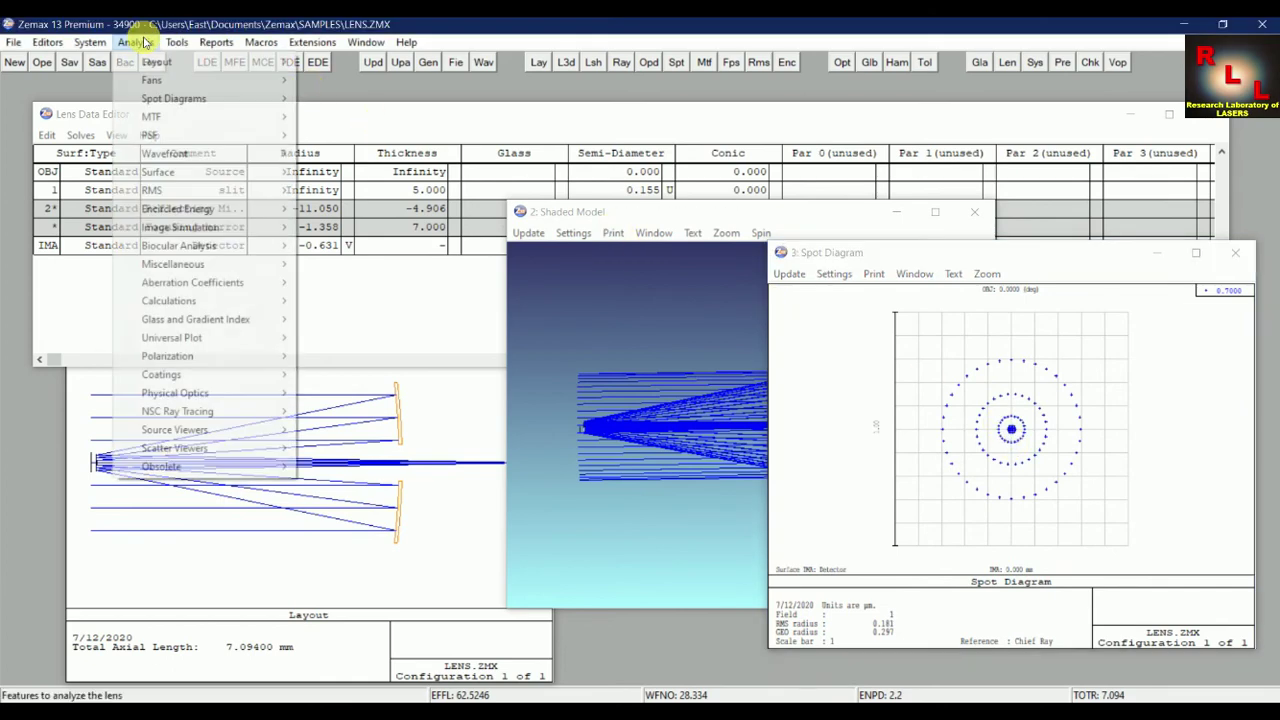
mouse_move(176, 42)
mouse_move(137, 42)
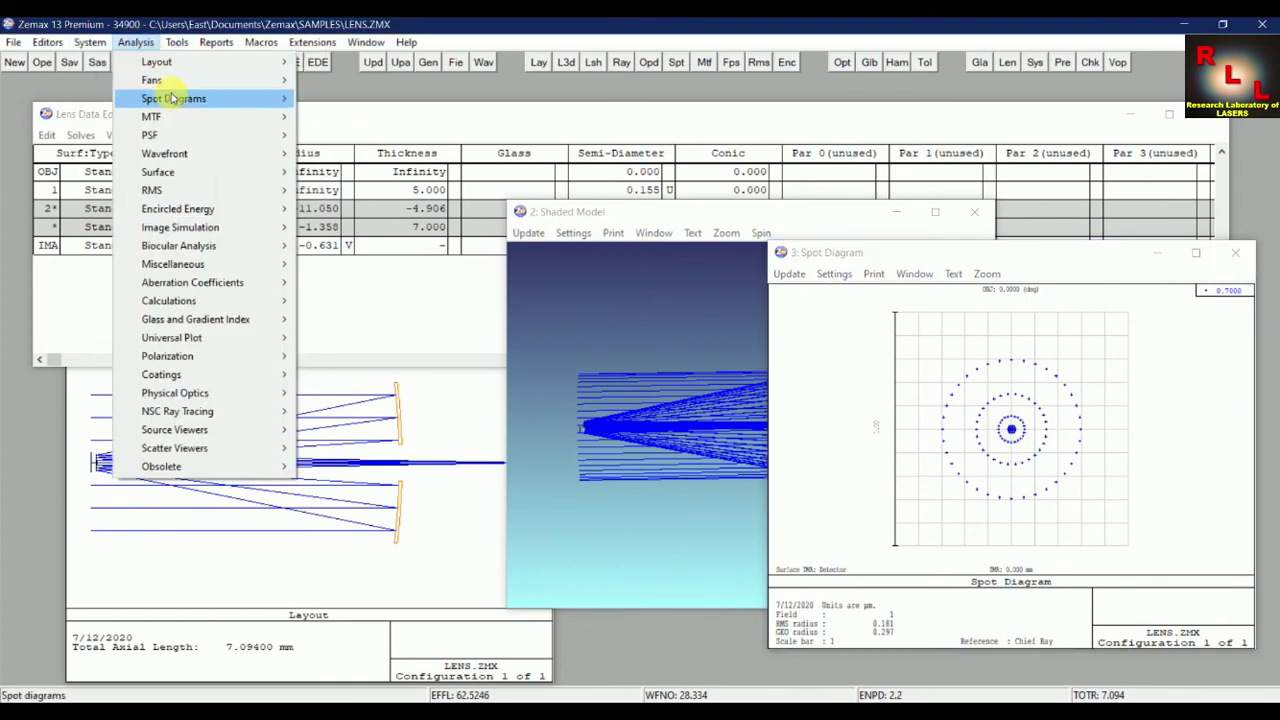
mouse_move(184, 100)
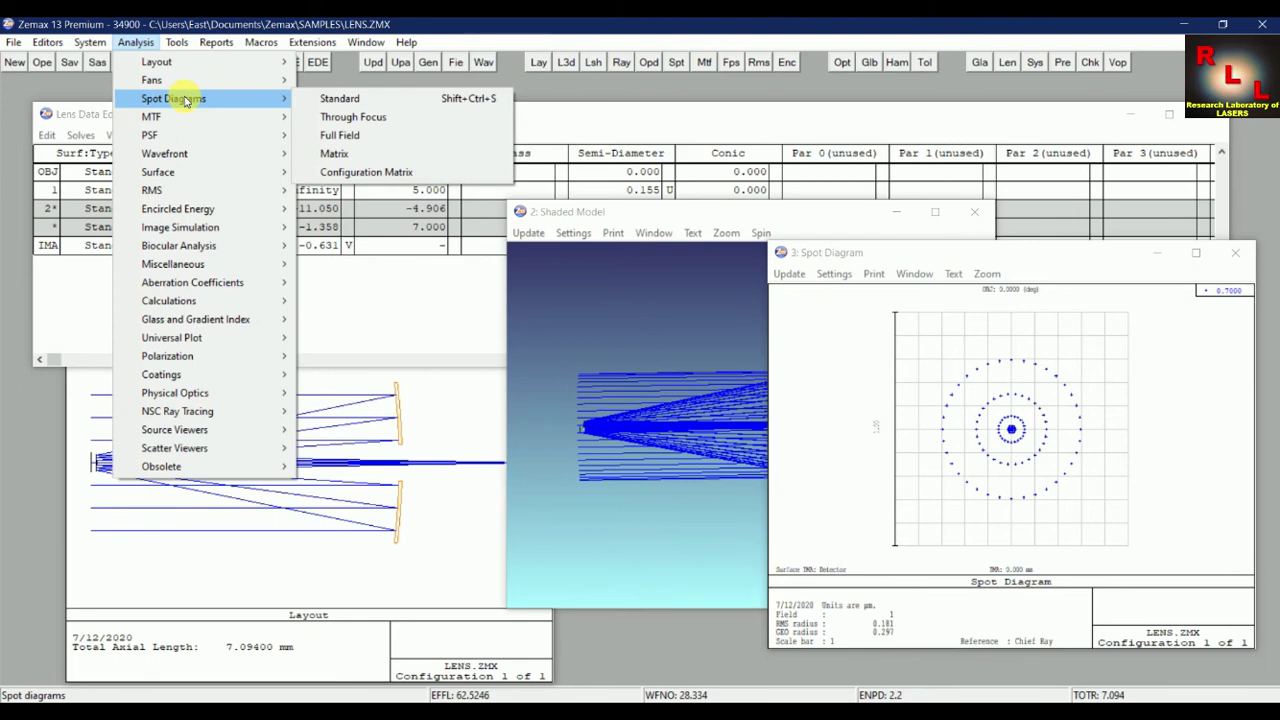
Create a Through Focus Spot Diagram spanning -100 to +100 µm defocus, and place it centre-right
left_click(355, 117)
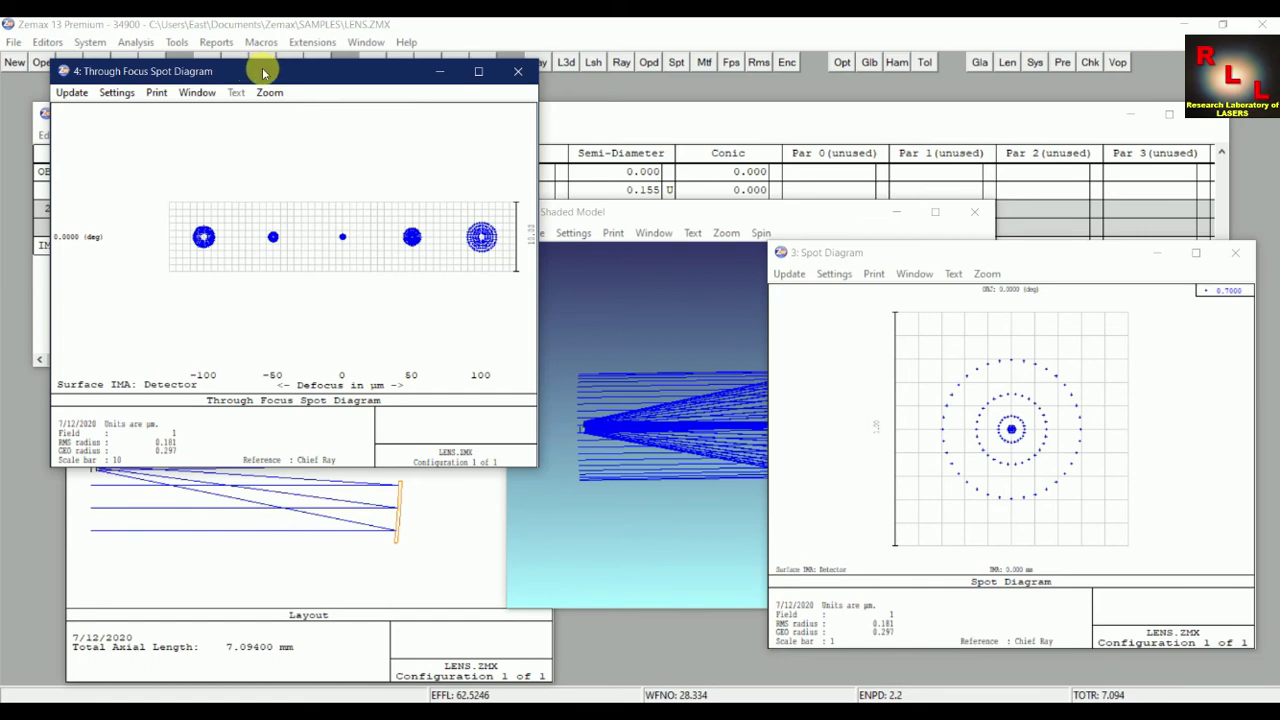
mouse_move(300, 74)
left_mouse_down()
mouse_move(514, 128)
mouse_move(783, 291)
mouse_move(988, 251)
left_mouse_up()
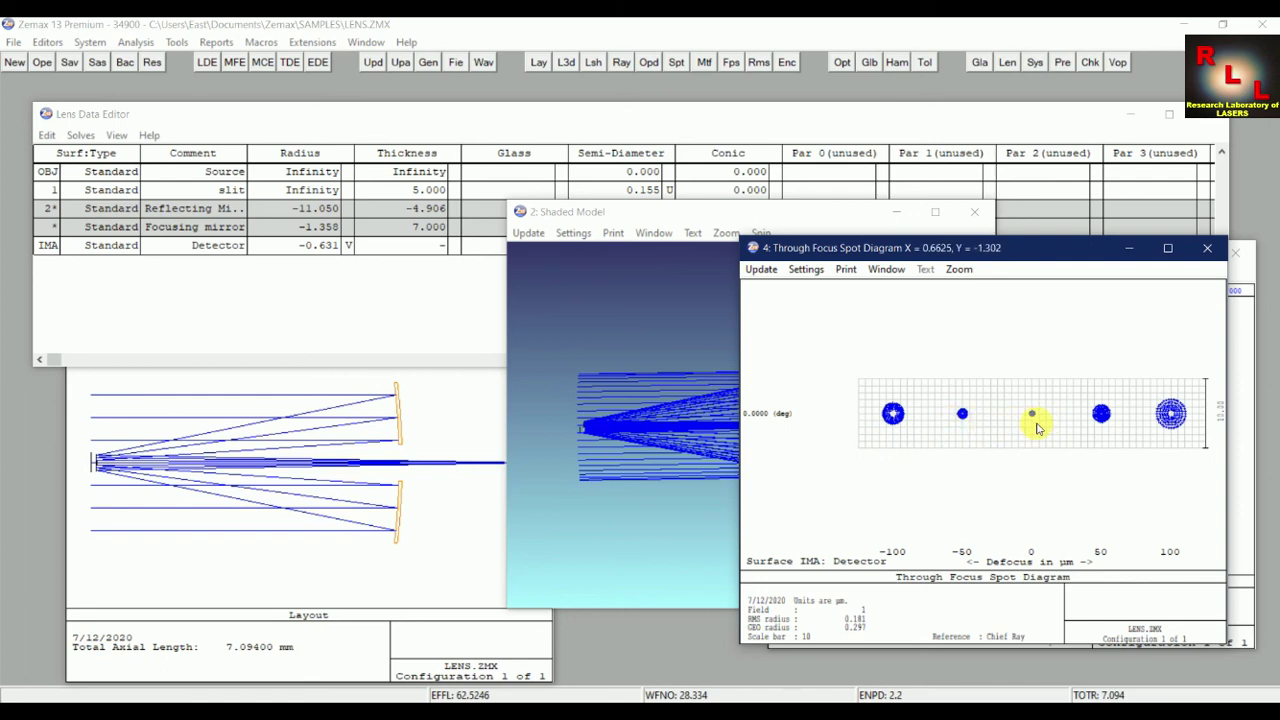
Show the FFT MTF graph briefly, close it, and return to the Analysis menu
left_click(140, 46)
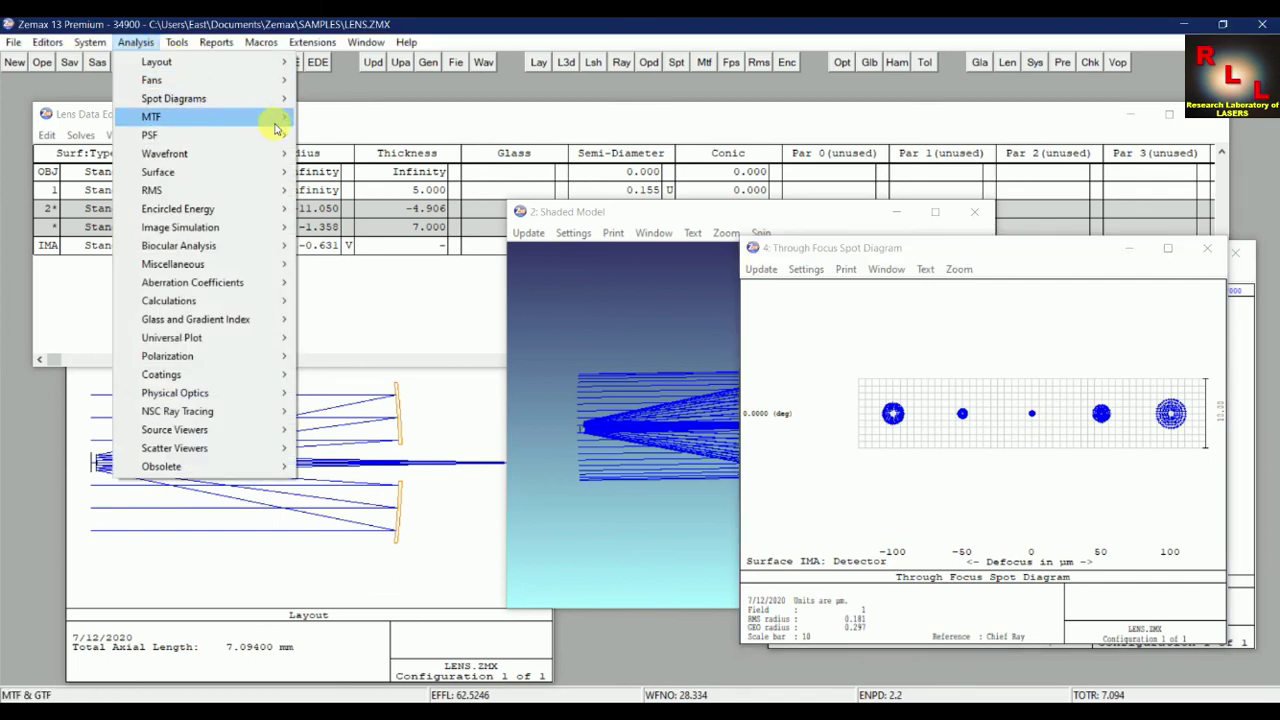
mouse_move(277, 128)
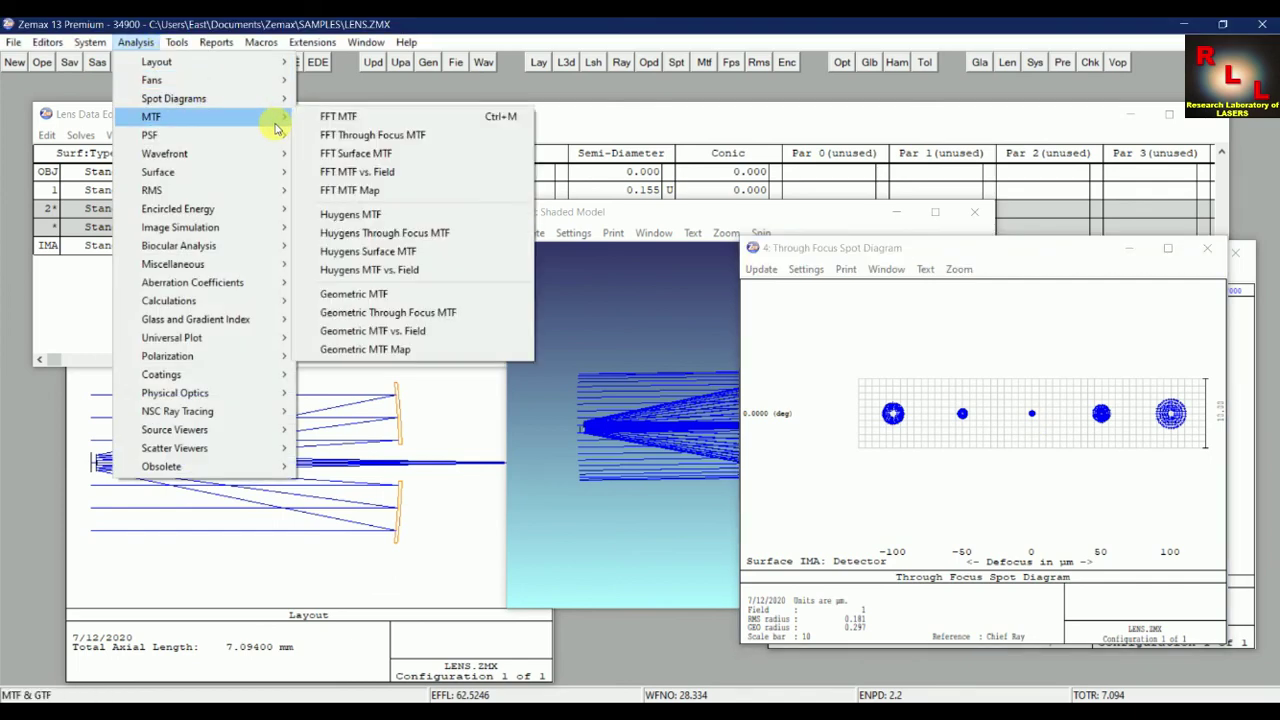
left_click(338, 121)
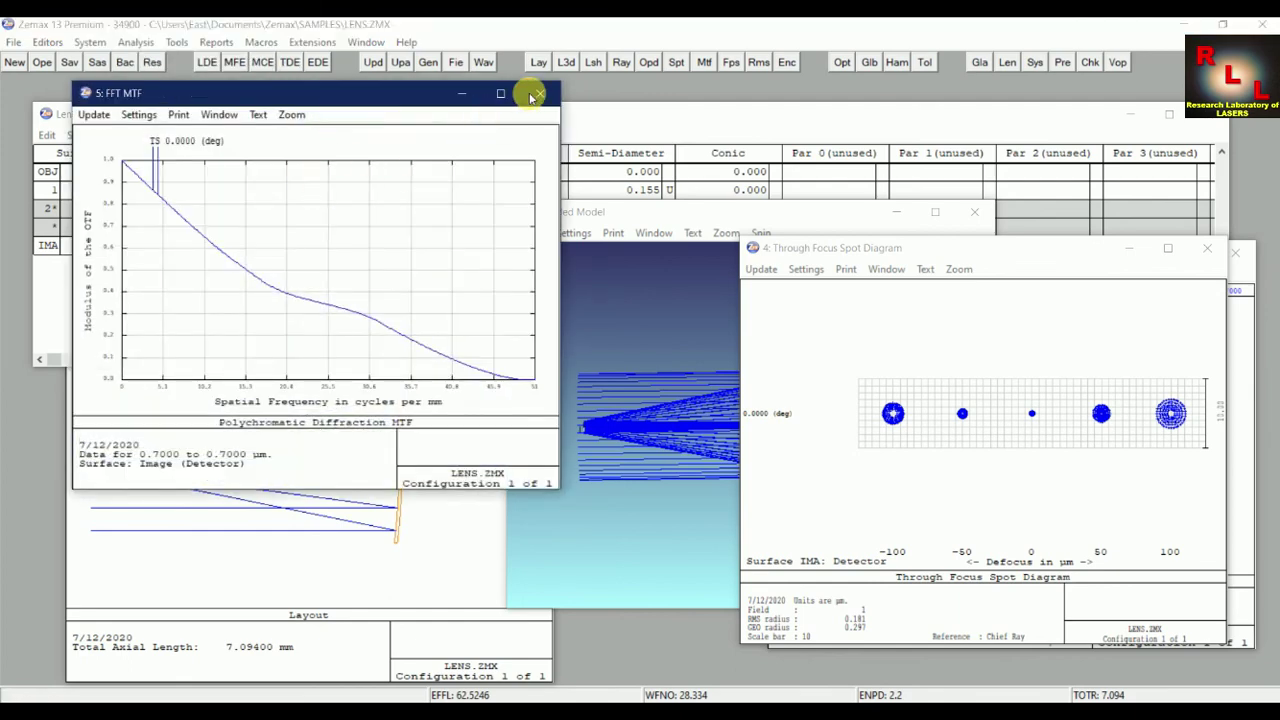
left_click(538, 94)
left_click(176, 42)
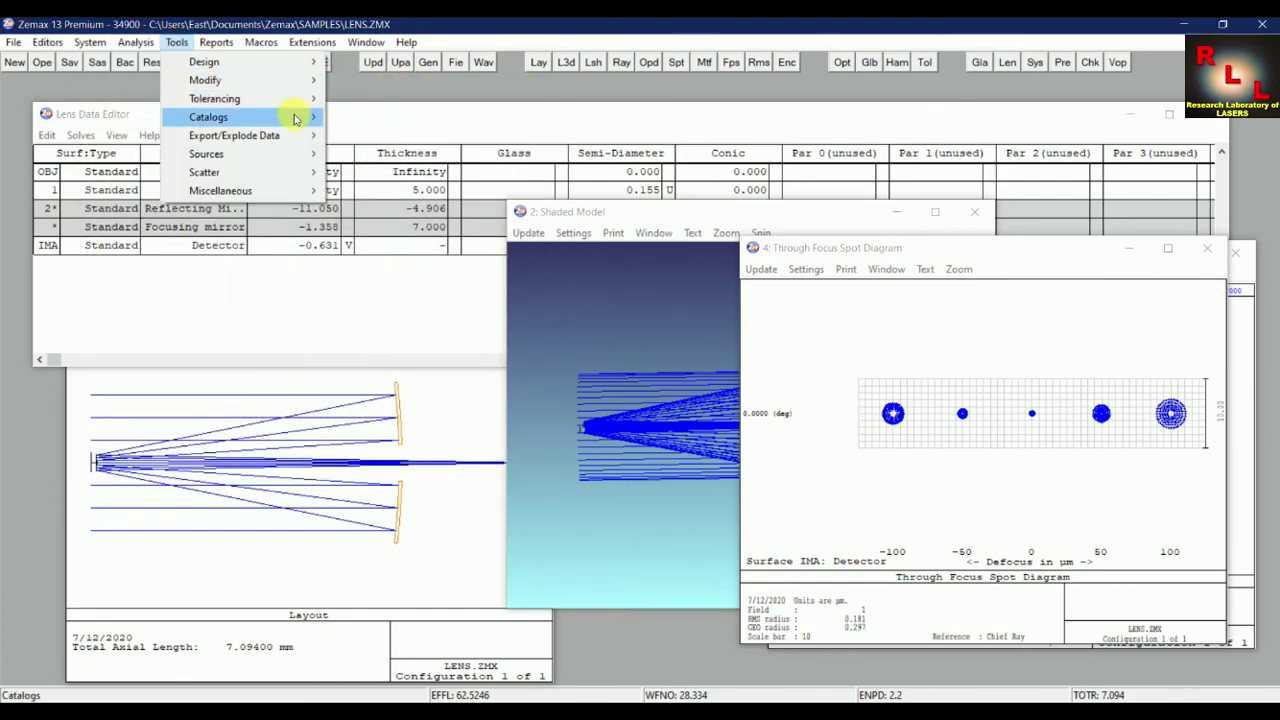
Create an FFT Surface MTF plot from the MTF analyses
mouse_move(135, 42)
mouse_move(268, 121)
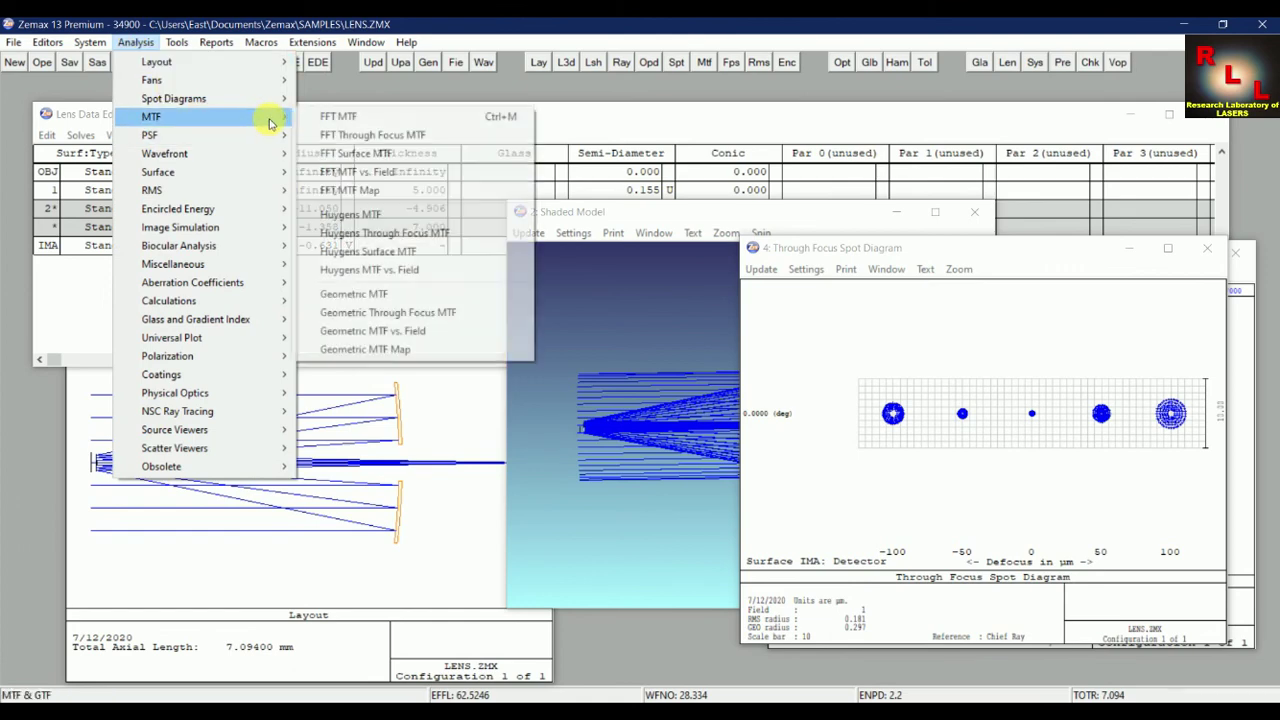
left_click(350, 158)
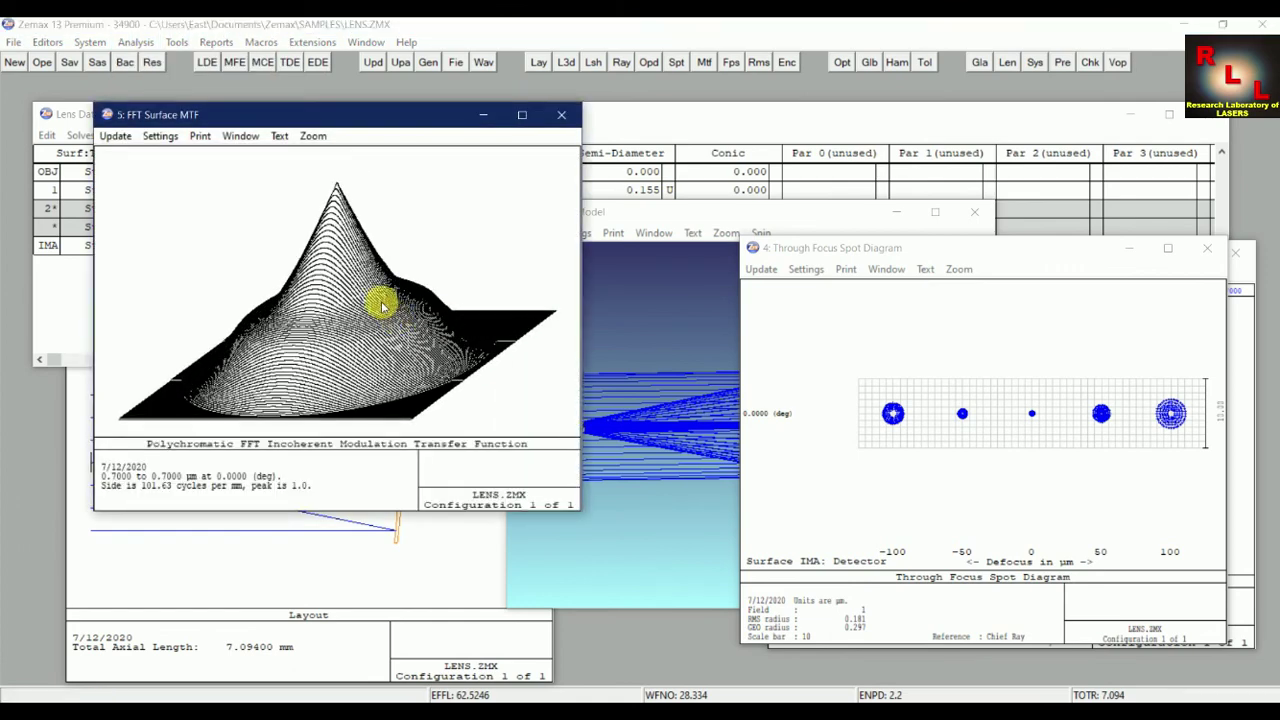
Show the surface MTF as False Color with 128 x 128 sampling and All wavelengths, then move it lower right
left_click(155, 137)
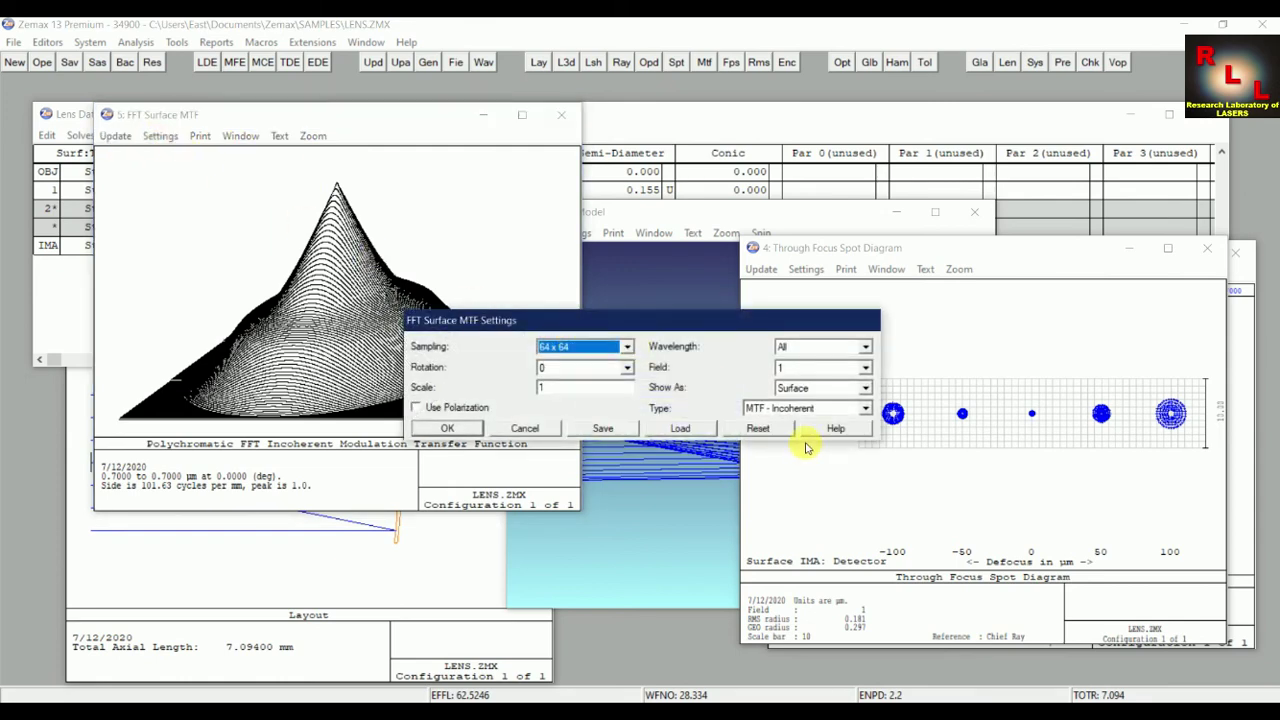
left_click(812, 390)
left_click(812, 446)
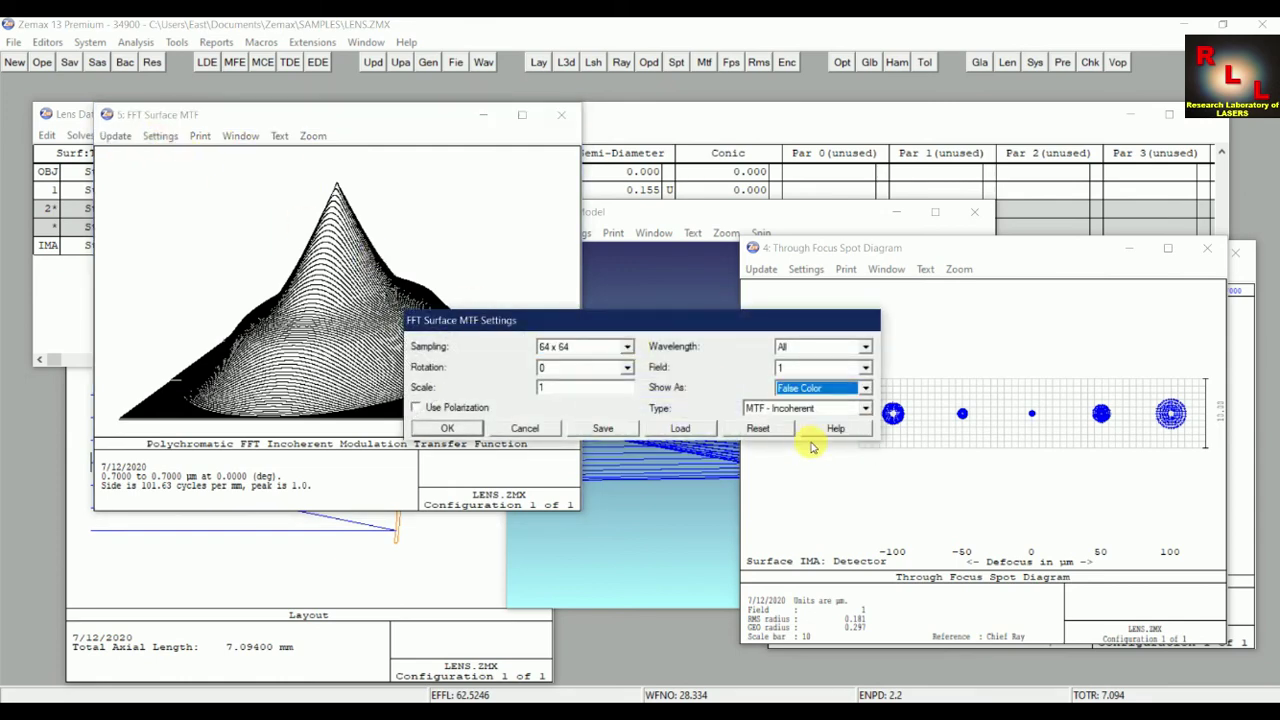
left_click(626, 346)
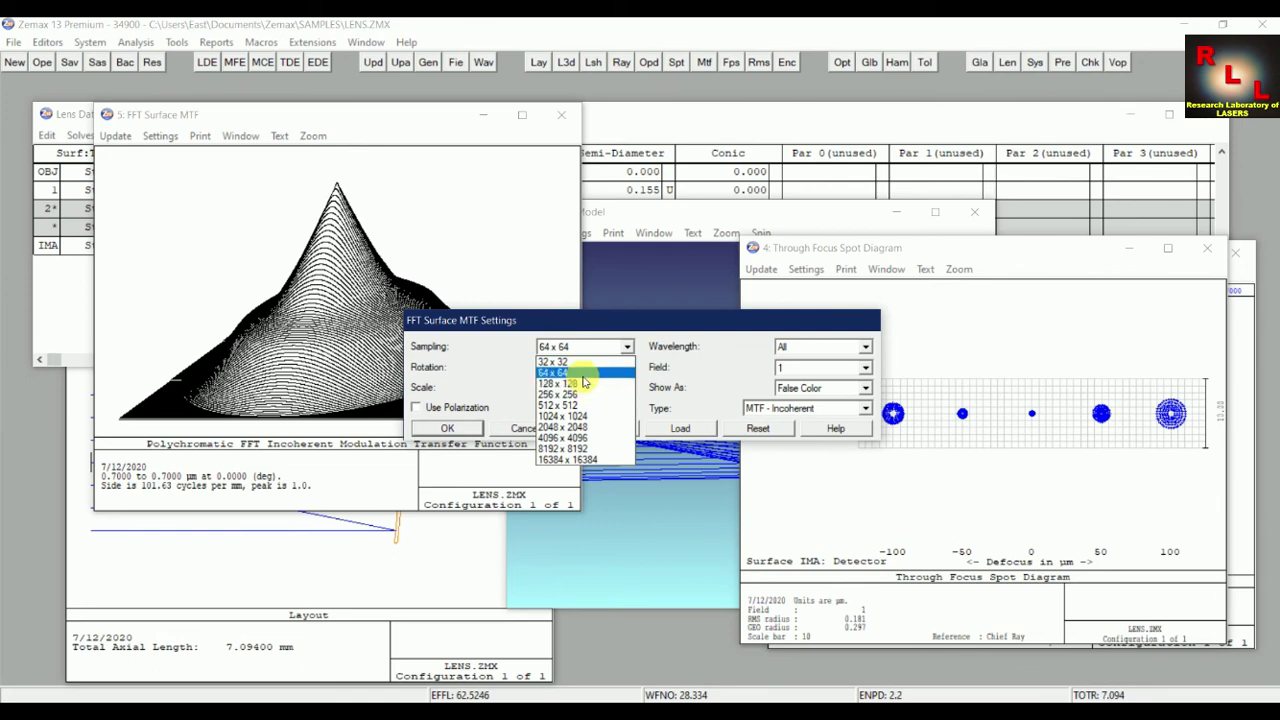
left_click(588, 390)
left_click(586, 346)
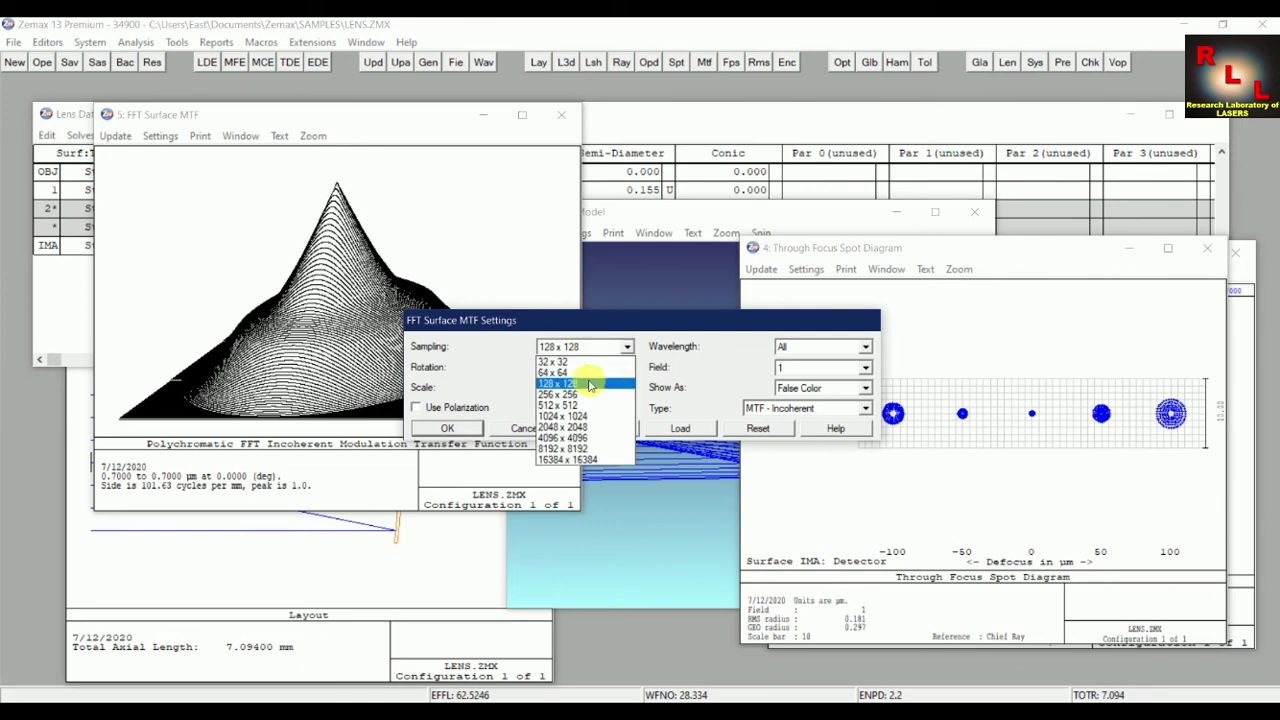
left_click(586, 382)
left_click(865, 346)
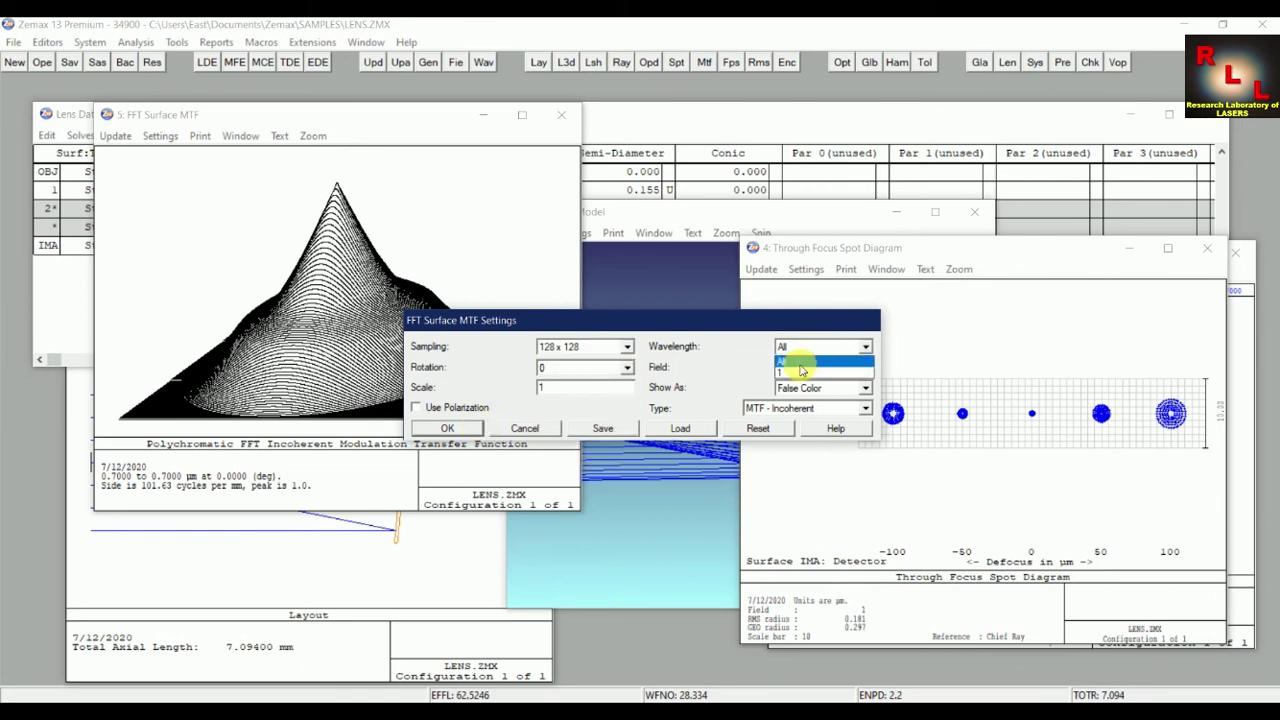
left_click(784, 369)
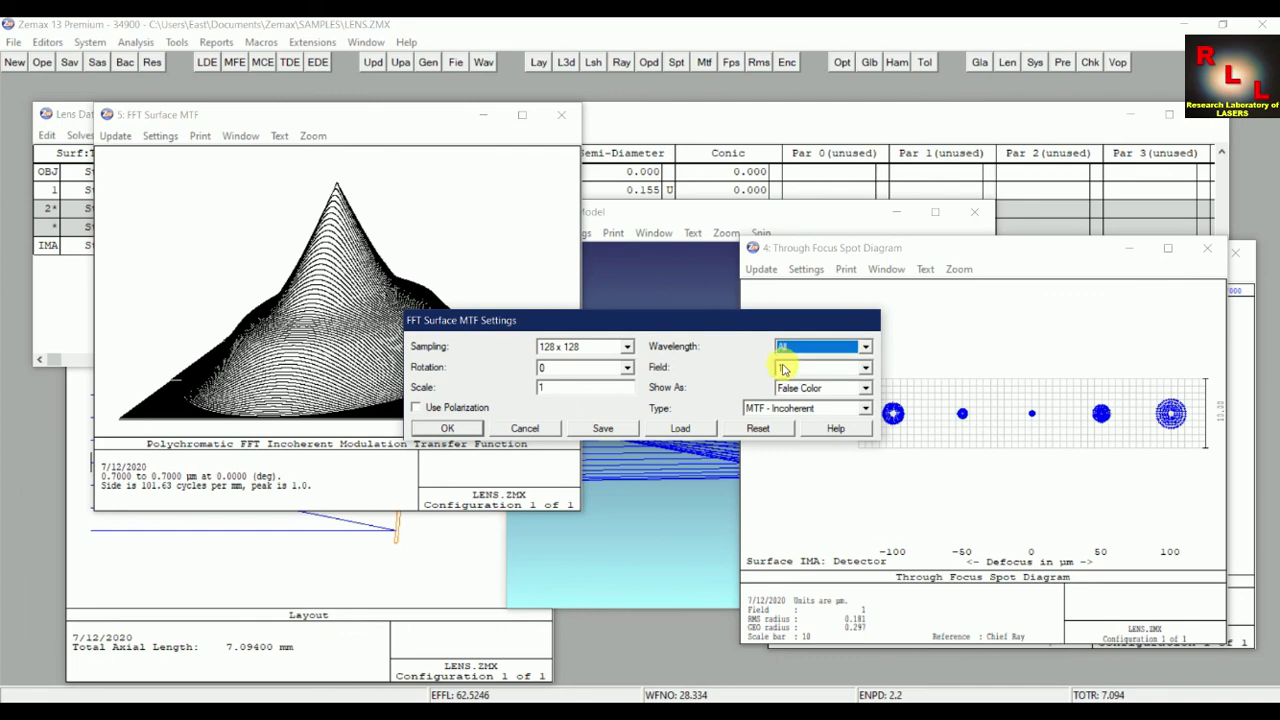
left_click(447, 430)
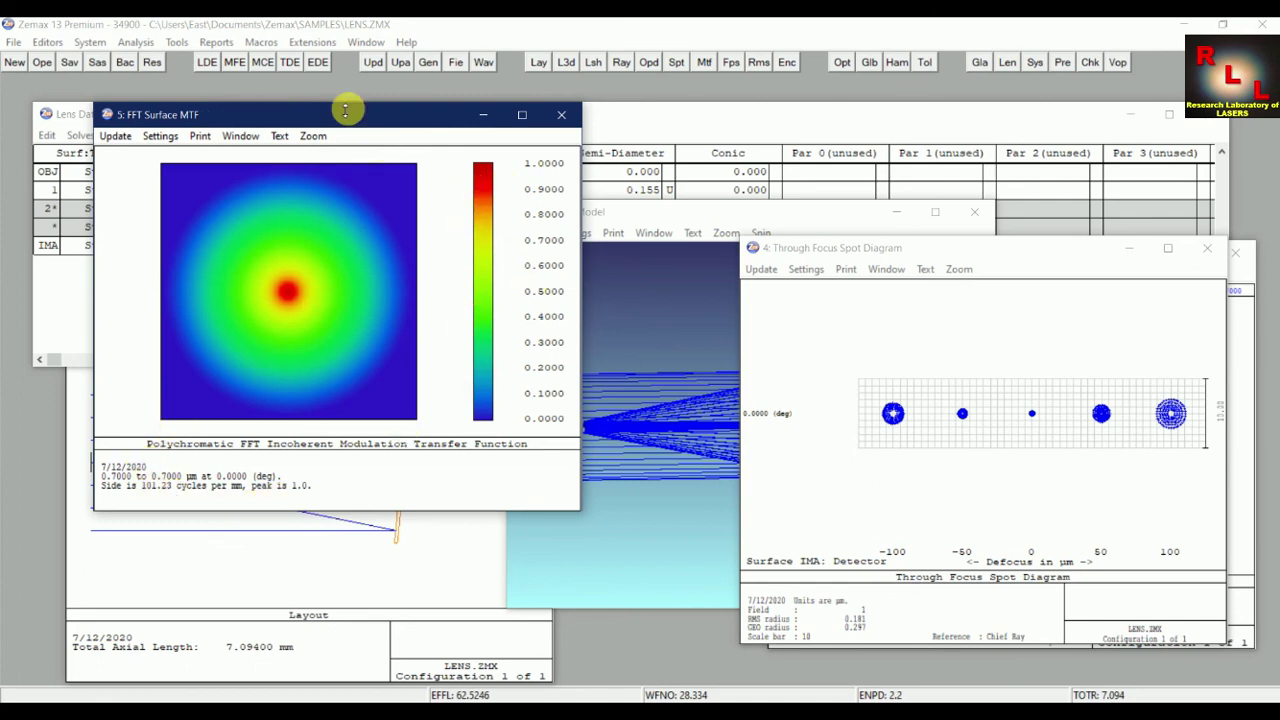
left_click_drag(363, 115, 911, 269)
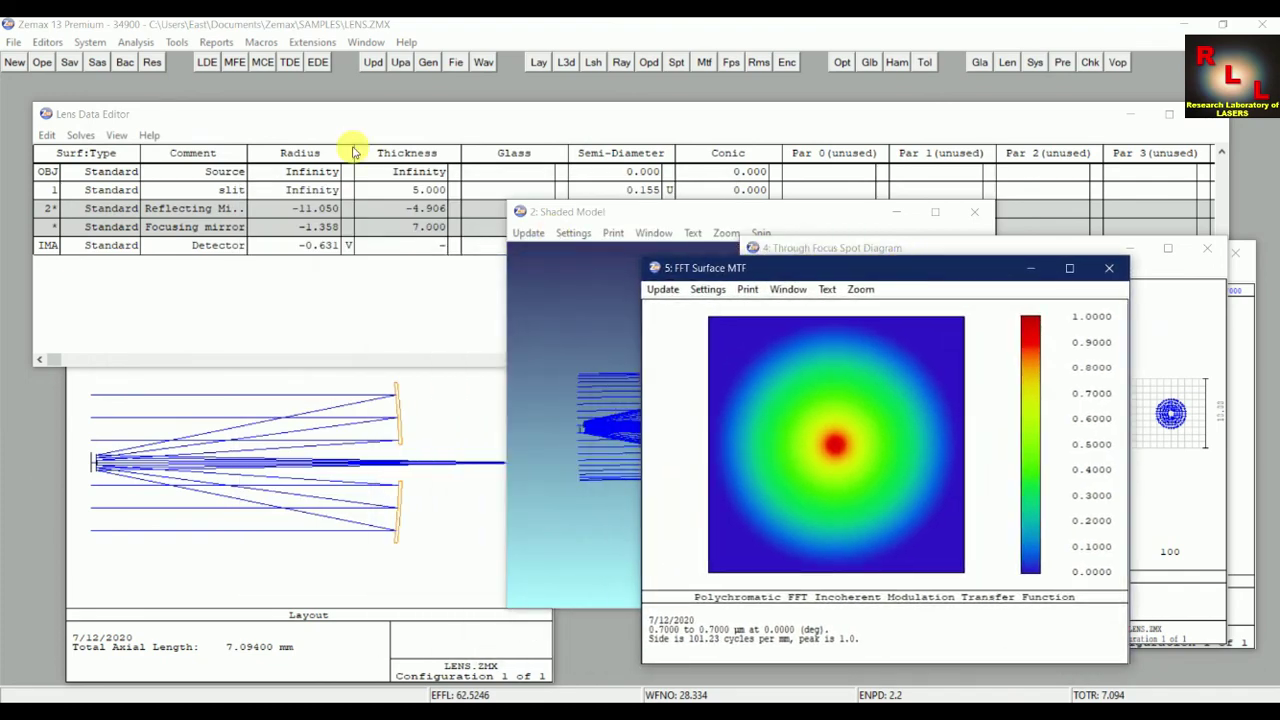
Create a new FFT PSF plot
left_click(137, 42)
mouse_move(240, 132)
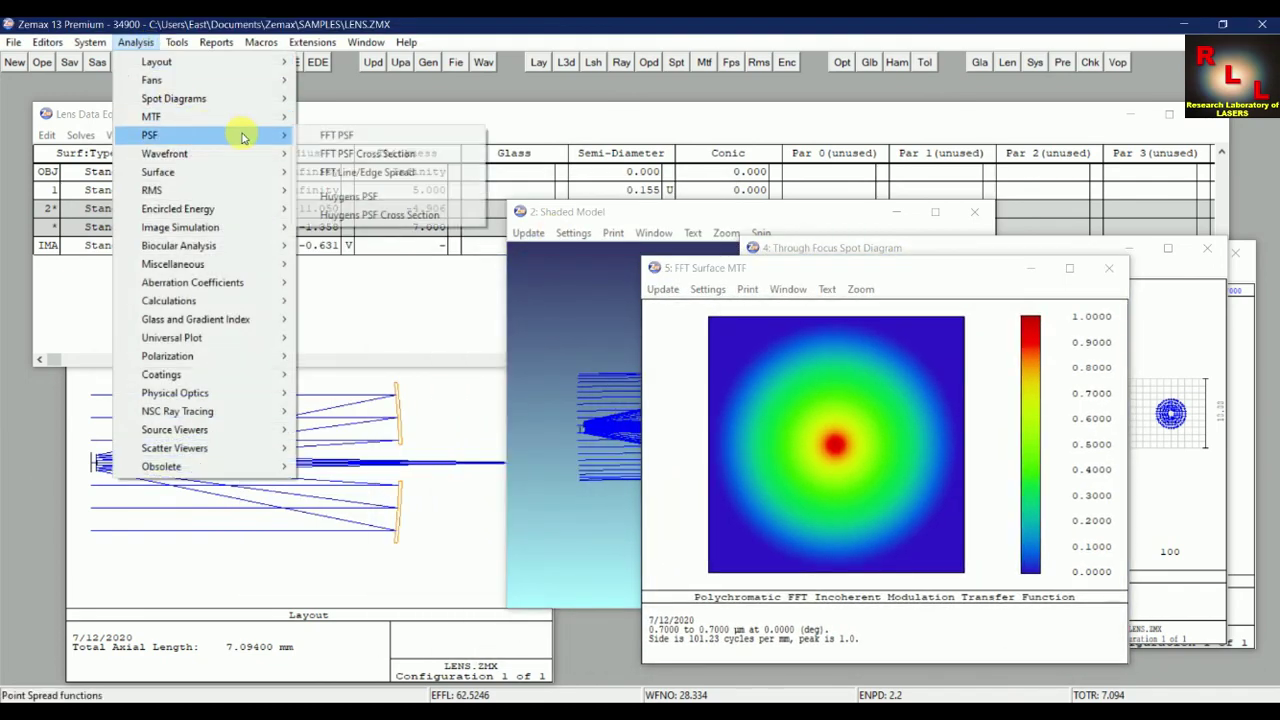
left_click(361, 139)
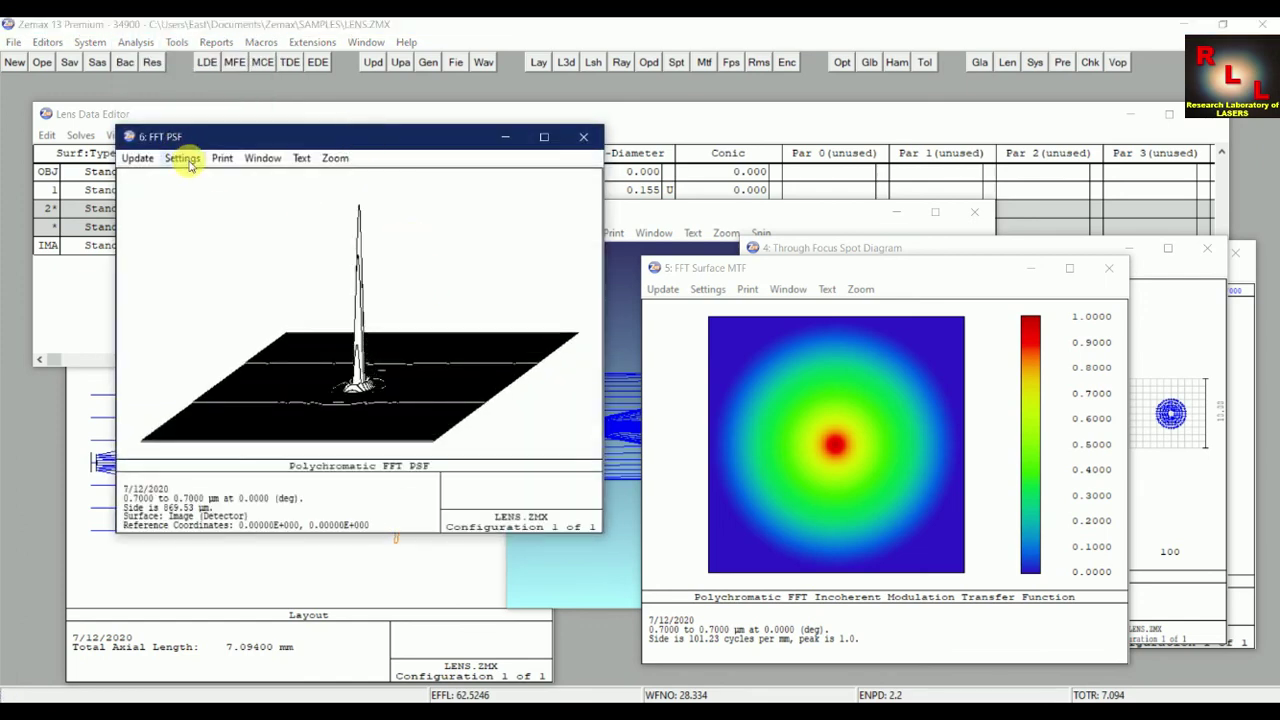
Set the PSF to Logarithmic, False Color, 256 x 256 sampling and display, then move it over the MTF window
left_click(189, 166)
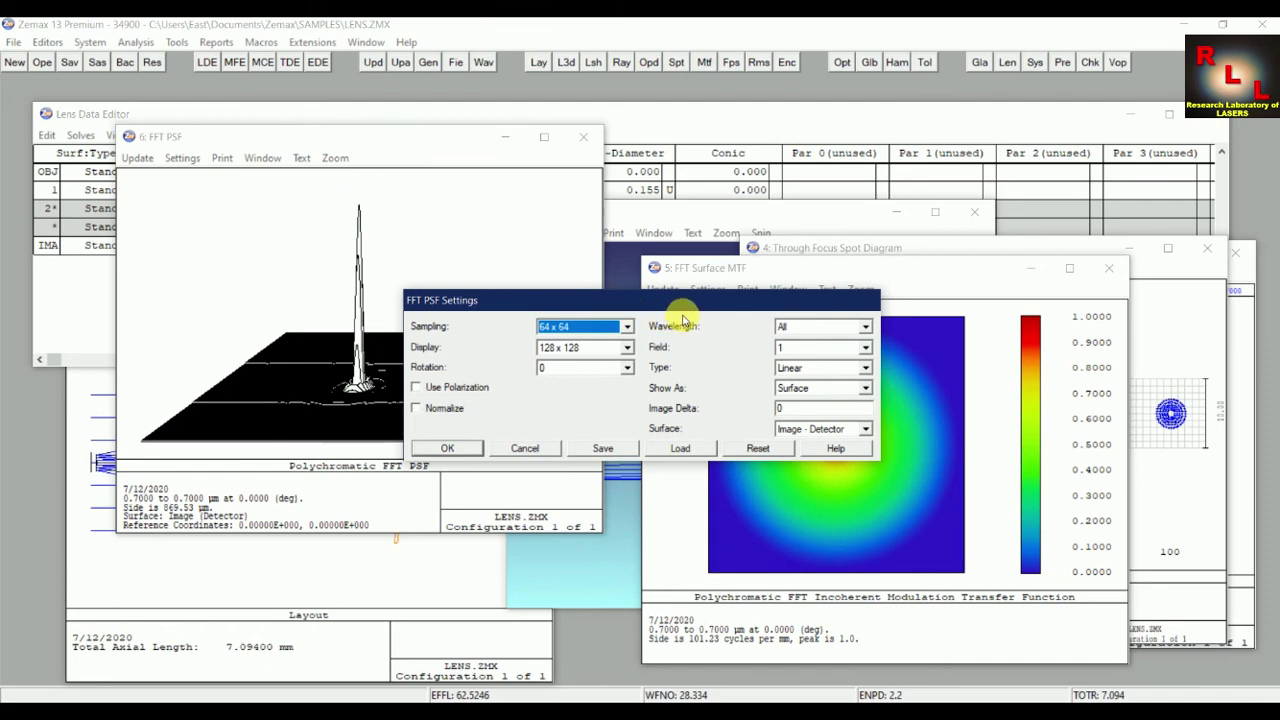
left_click(810, 368)
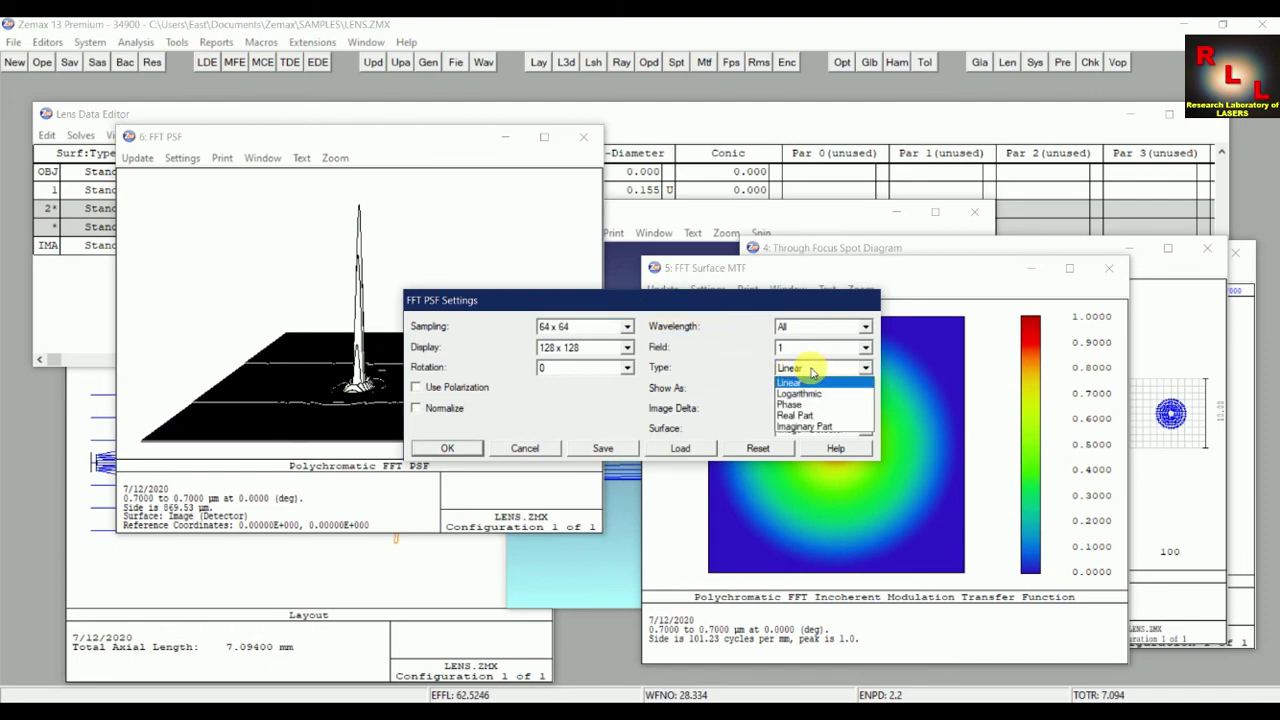
left_click(806, 394)
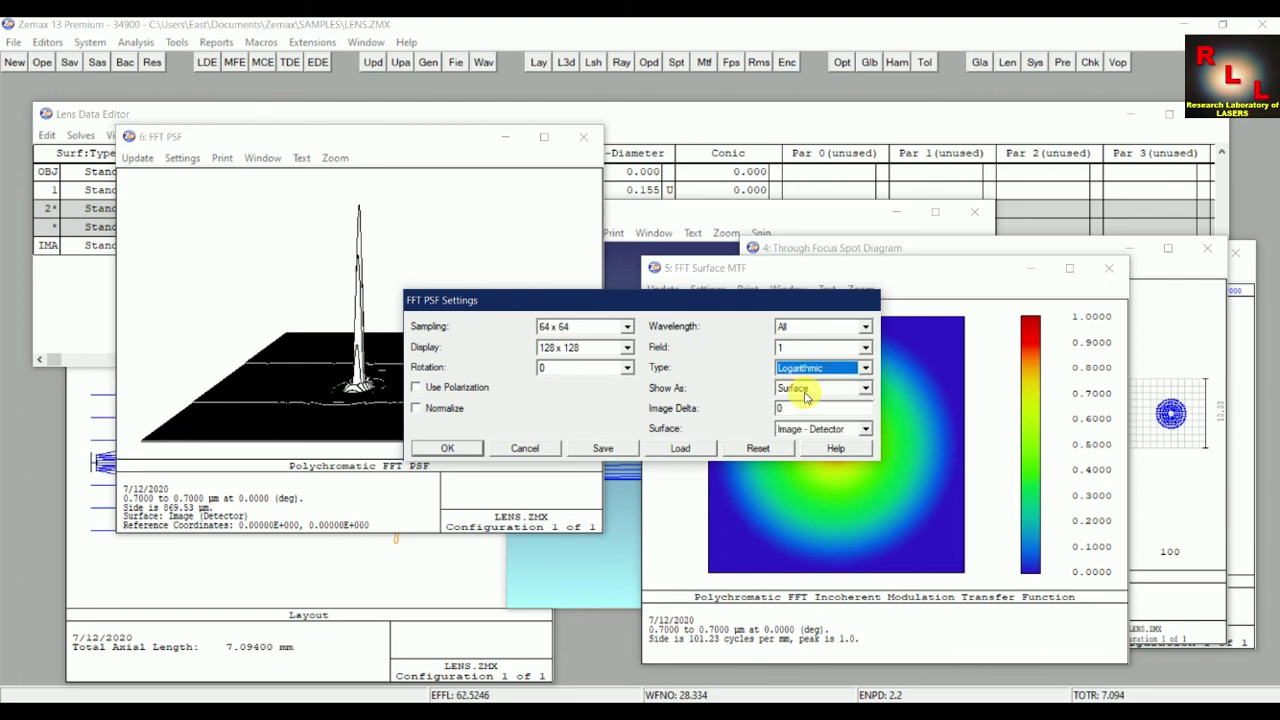
left_click(806, 396)
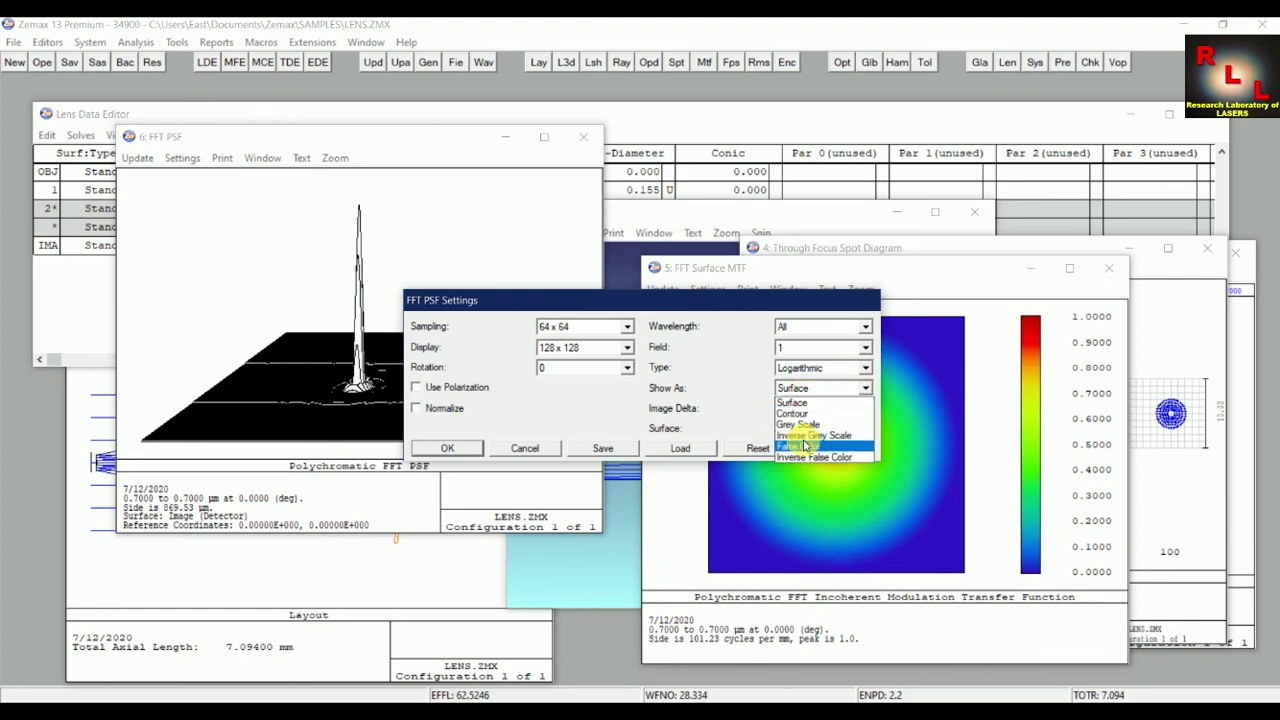
left_click(805, 446)
left_click(590, 330)
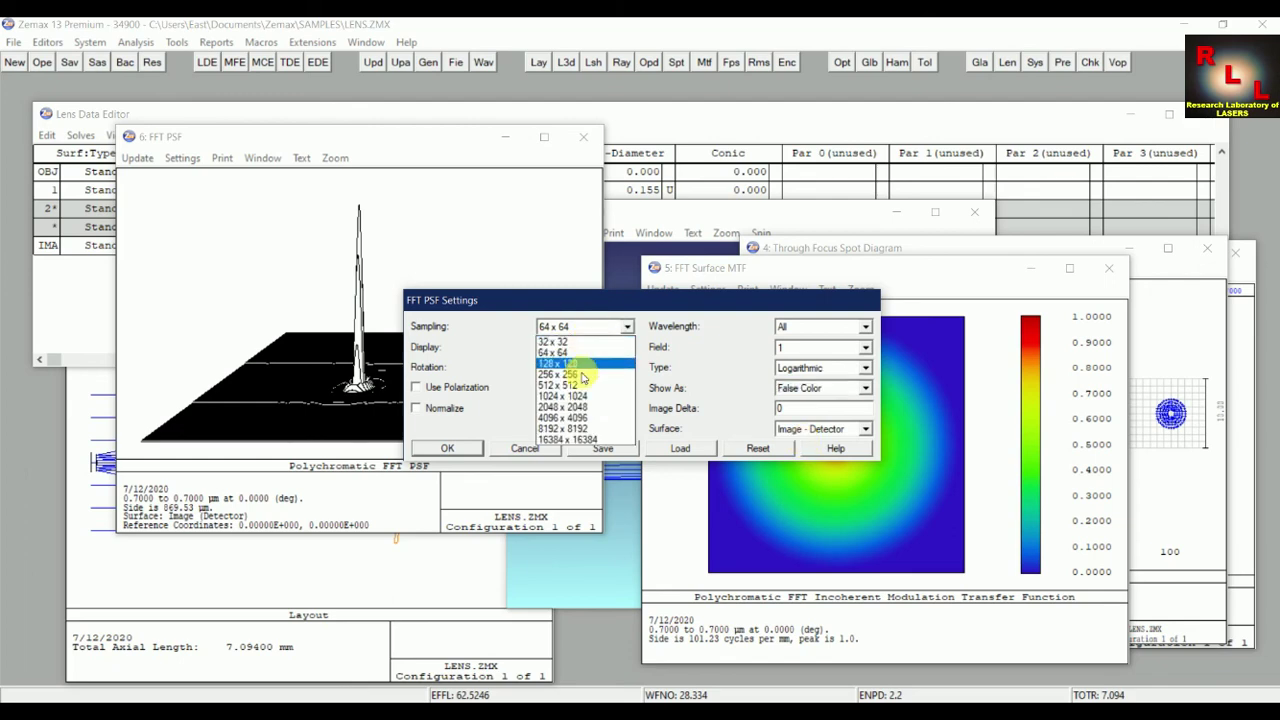
left_click(583, 375)
left_click(583, 347)
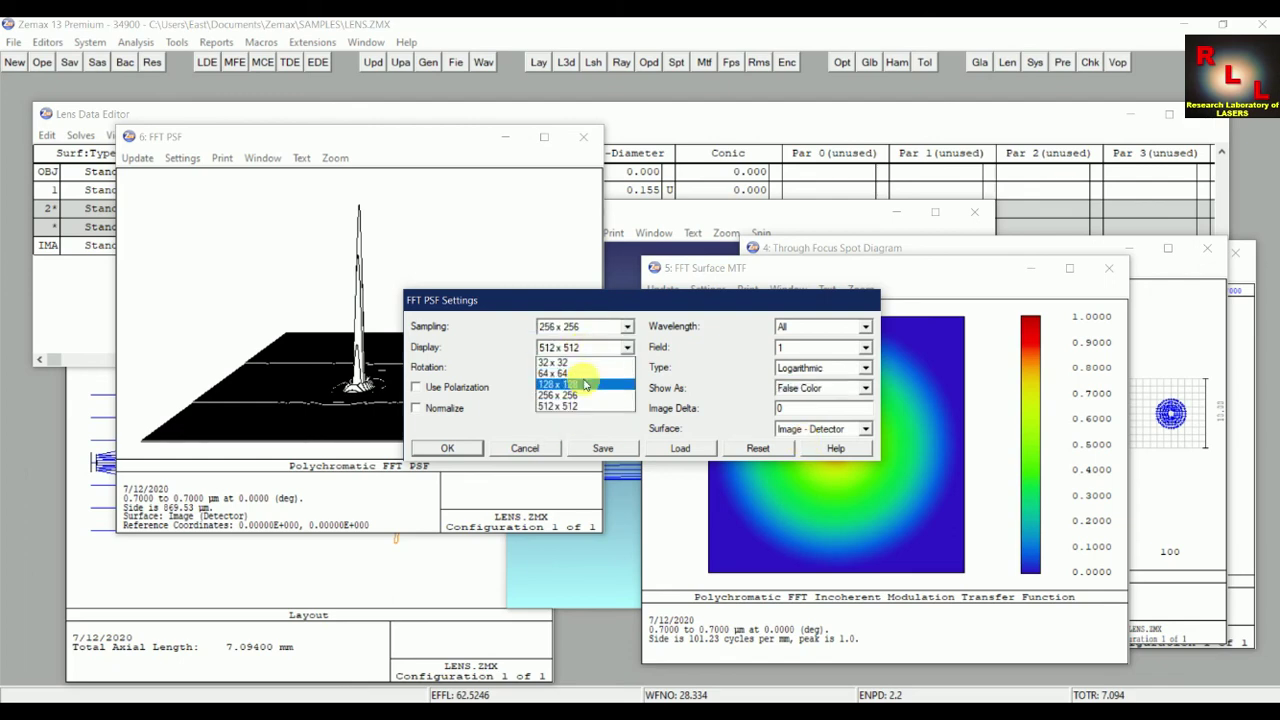
left_click(583, 395)
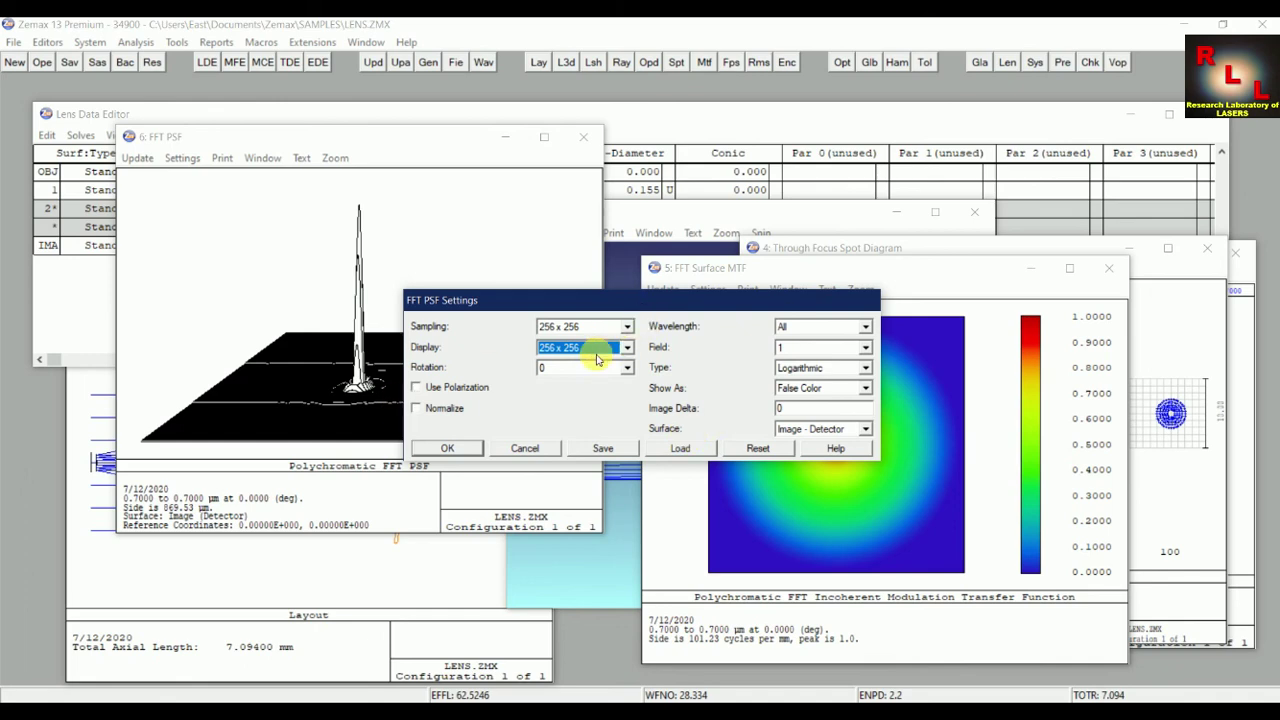
left_click(447, 448)
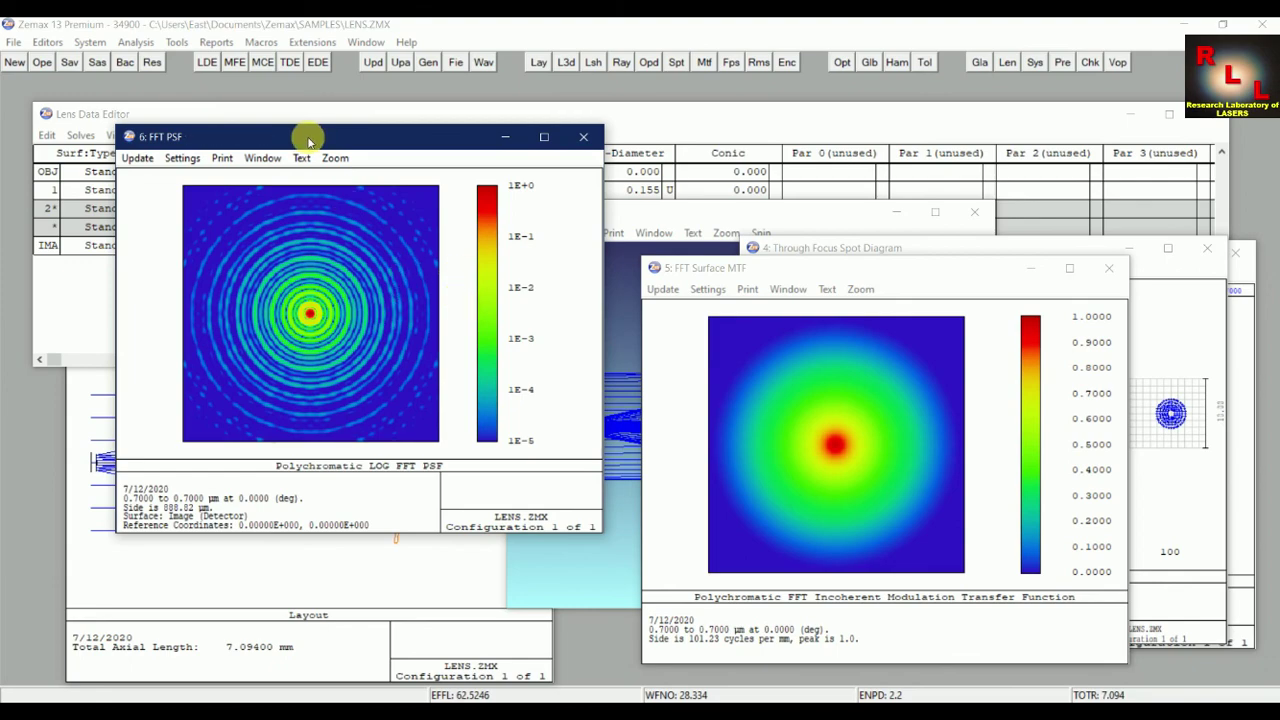
left_click_drag(308, 140, 320, 244)
Discard the LENS.ZMX save prompt, create a Physical Optics Propagation analysis, and review its settings unchanged
left_click(150, 62)
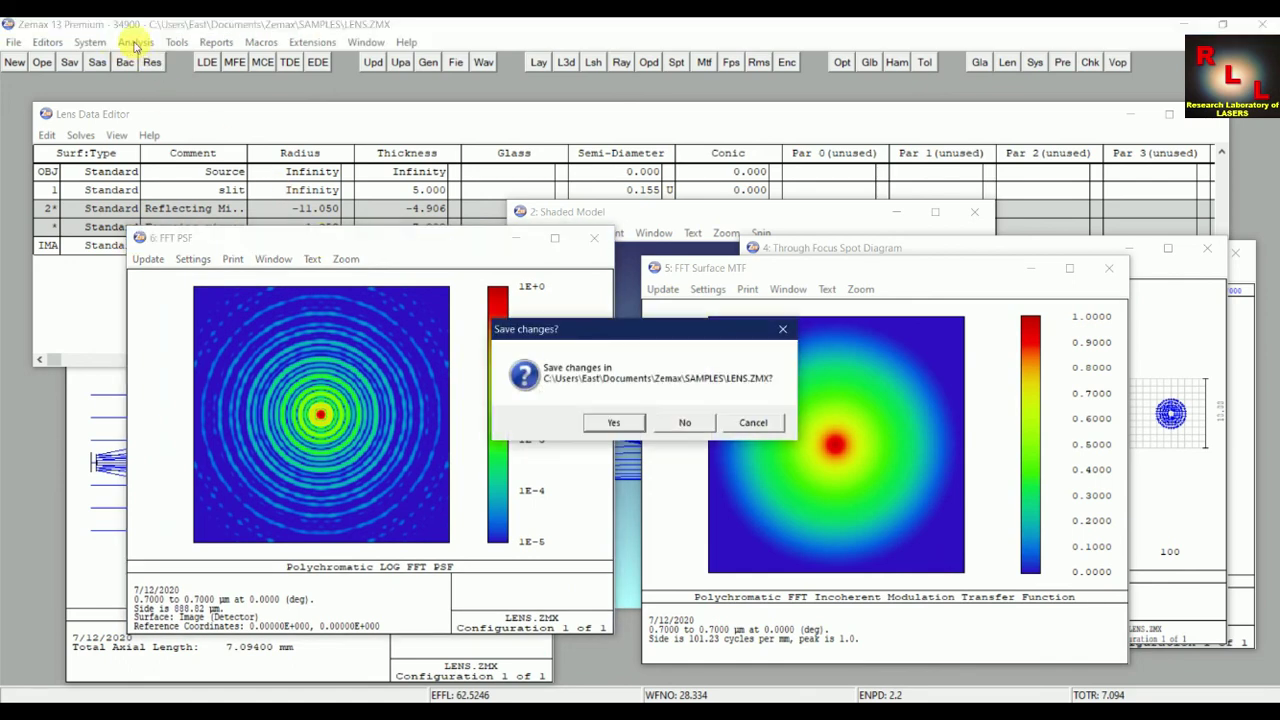
left_click(752, 422)
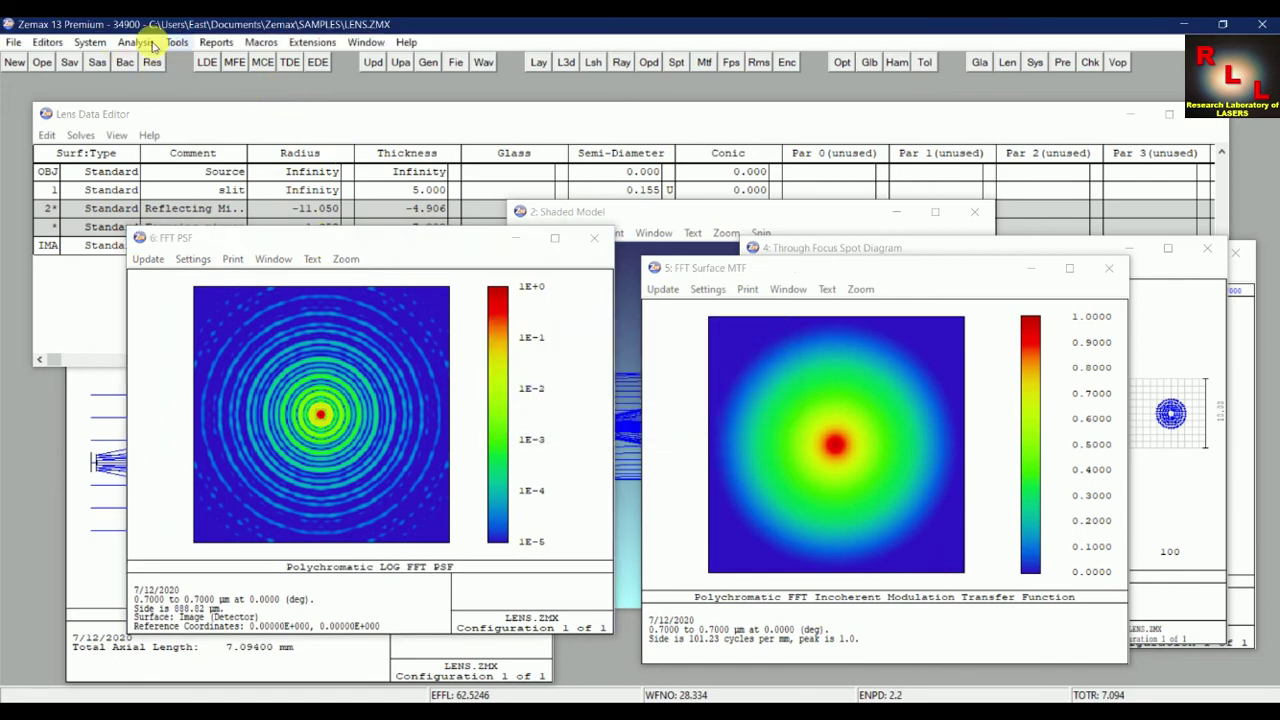
left_click(135, 42)
mouse_move(280, 393)
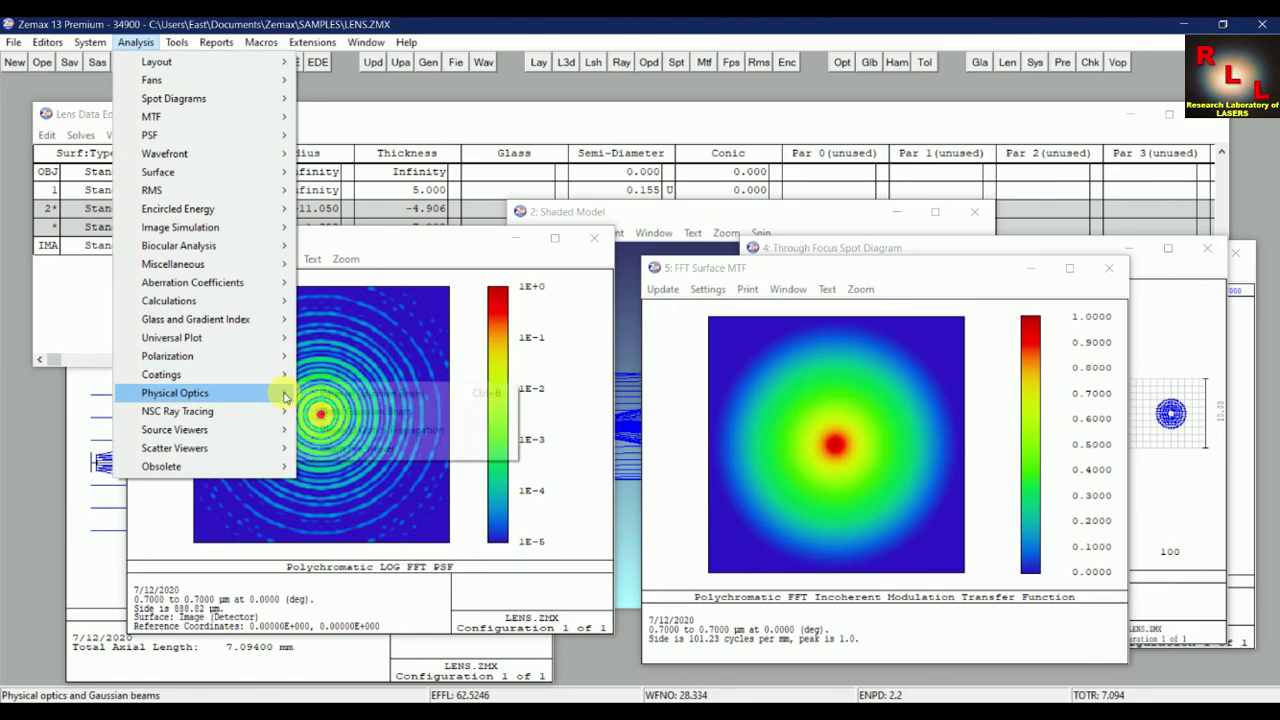
left_click(383, 430)
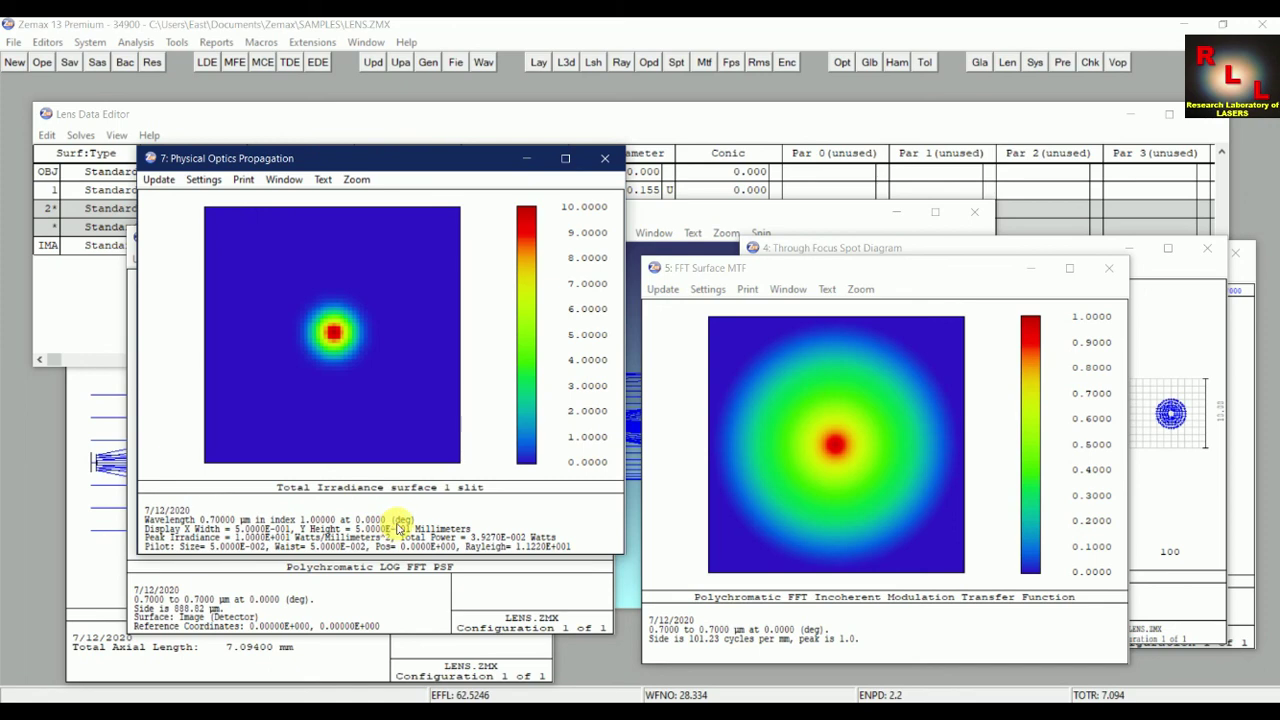
left_click(204, 180)
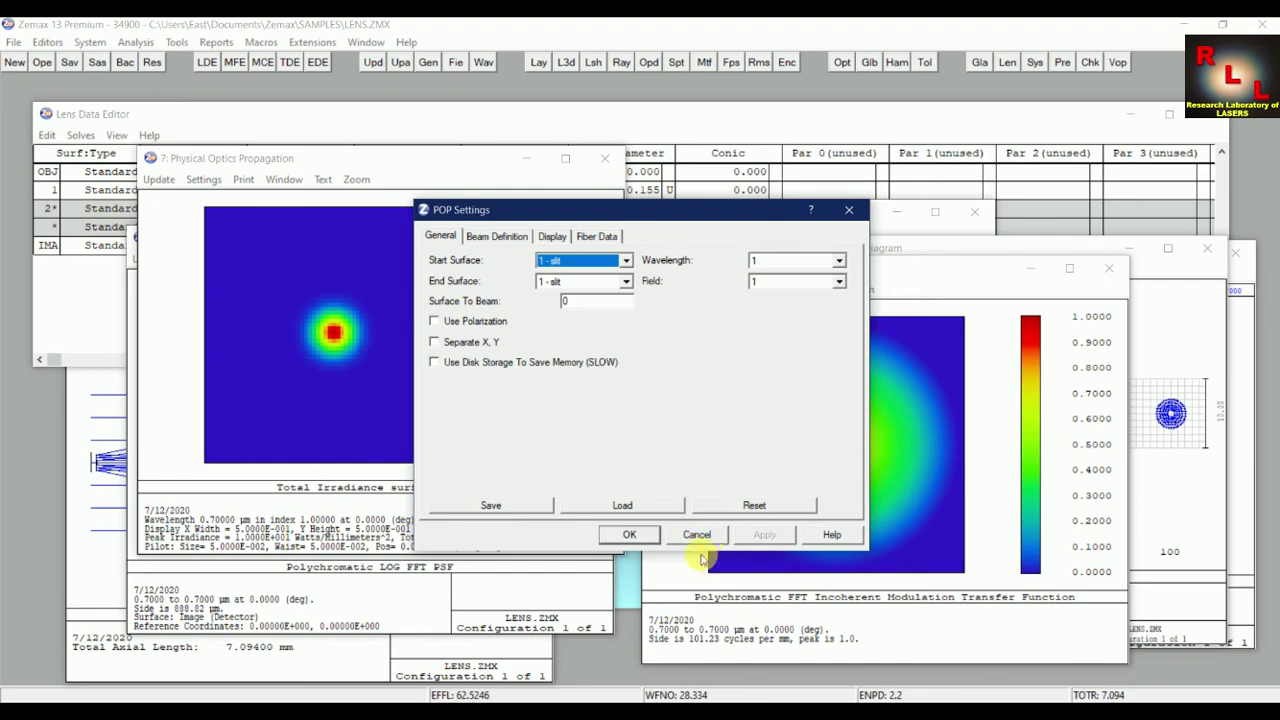
left_click(697, 534)
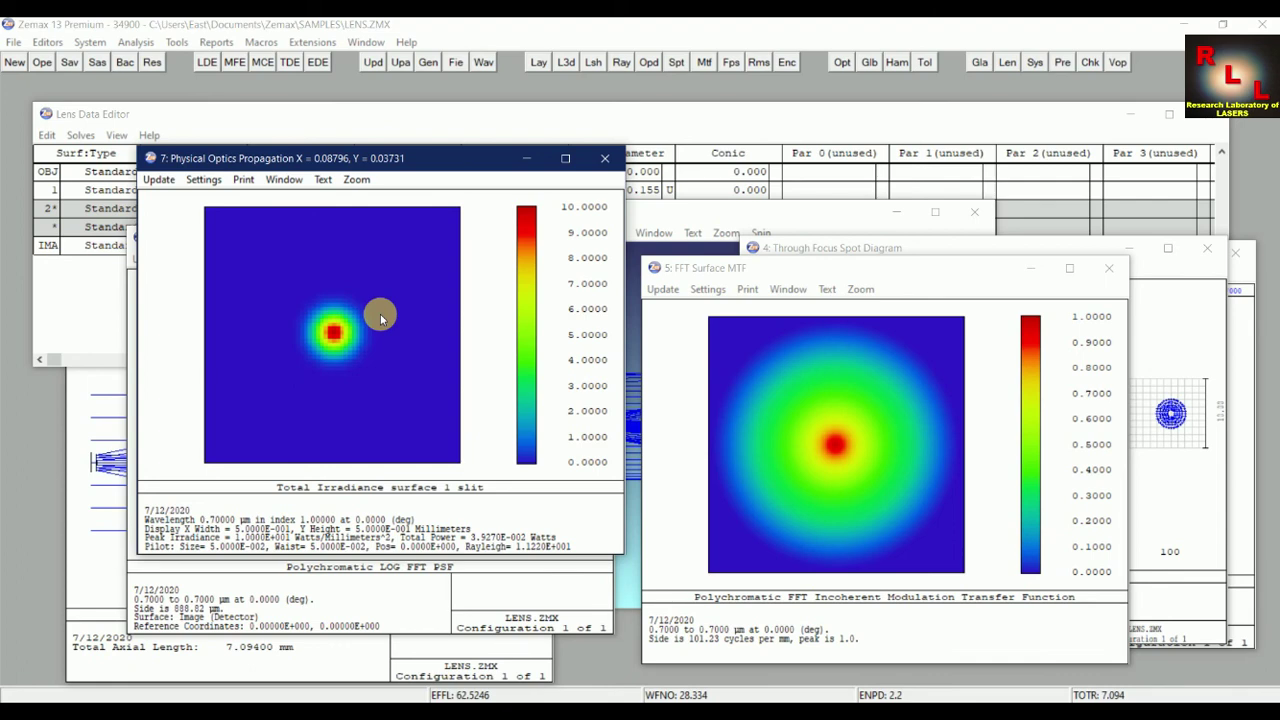
Raise the Lens Data Editor, surface MTF and propagation plot, finishing with the Shaded Model in front
left_click(82, 140)
left_click(116, 135)
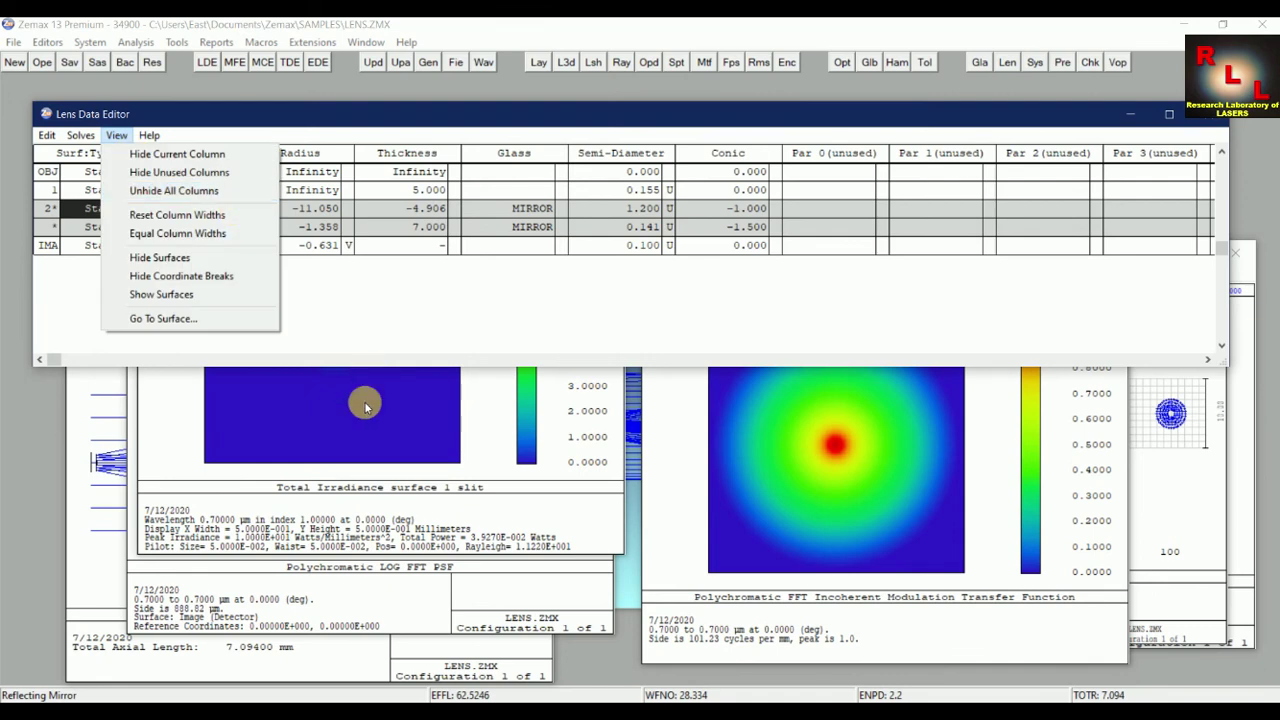
left_click(645, 535)
left_click(634, 548)
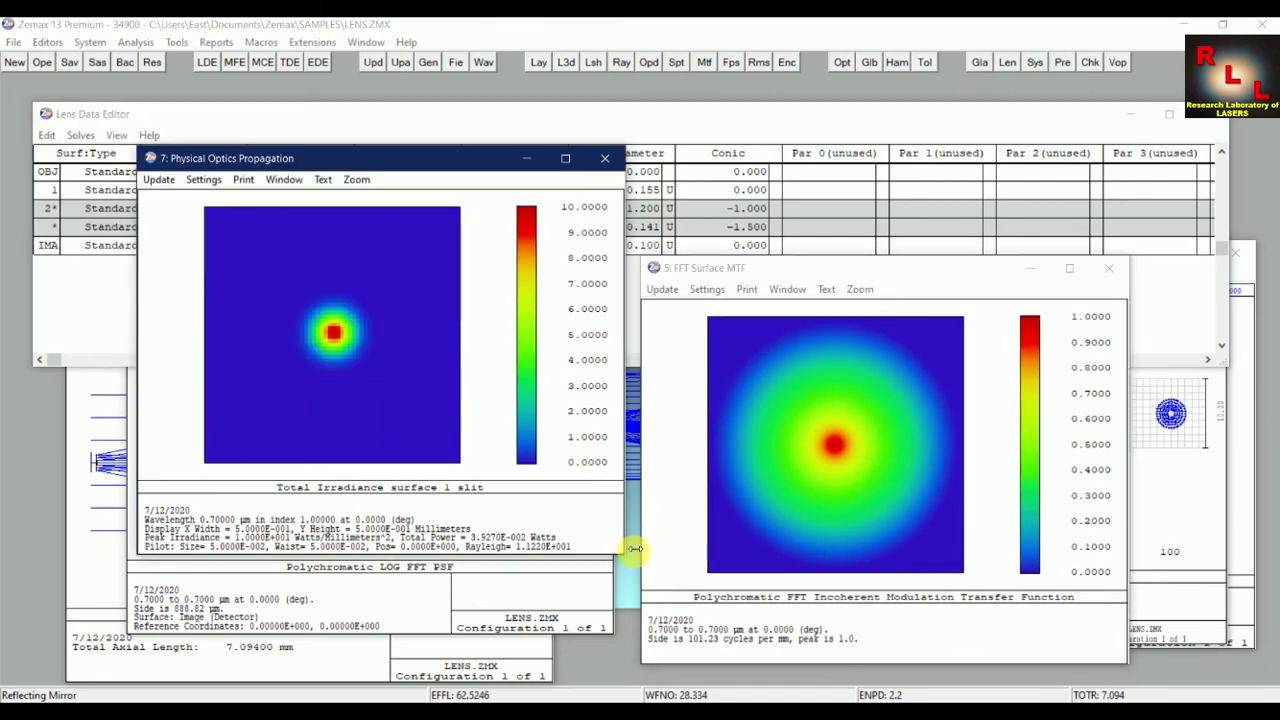
left_click(634, 580)
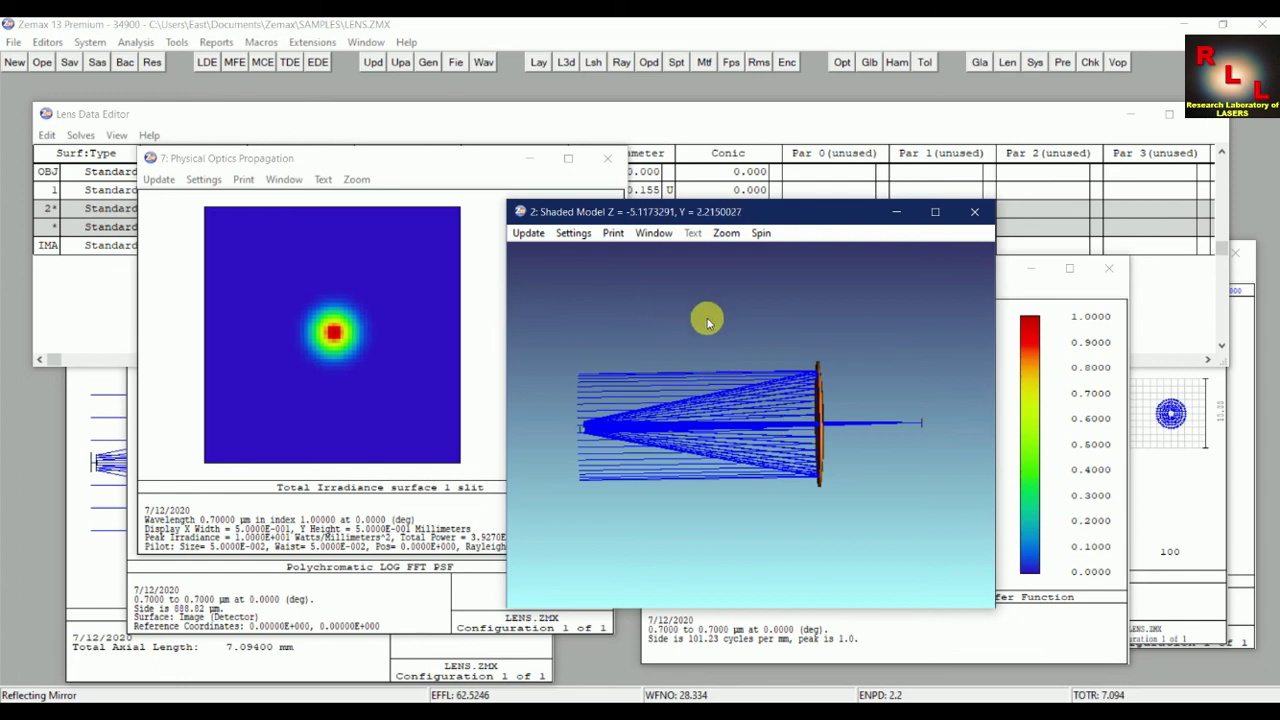
Rotate the shaded model along the optical axis, then tilt it to an oblique view
mouse_move(703, 314)
left_mouse_down()
mouse_move(634, 340)
mouse_move(752, 327)
mouse_move(749, 298)
mouse_move(753, 323)
mouse_move(746, 309)
mouse_move(726, 363)
mouse_move(734, 309)
left_mouse_up()
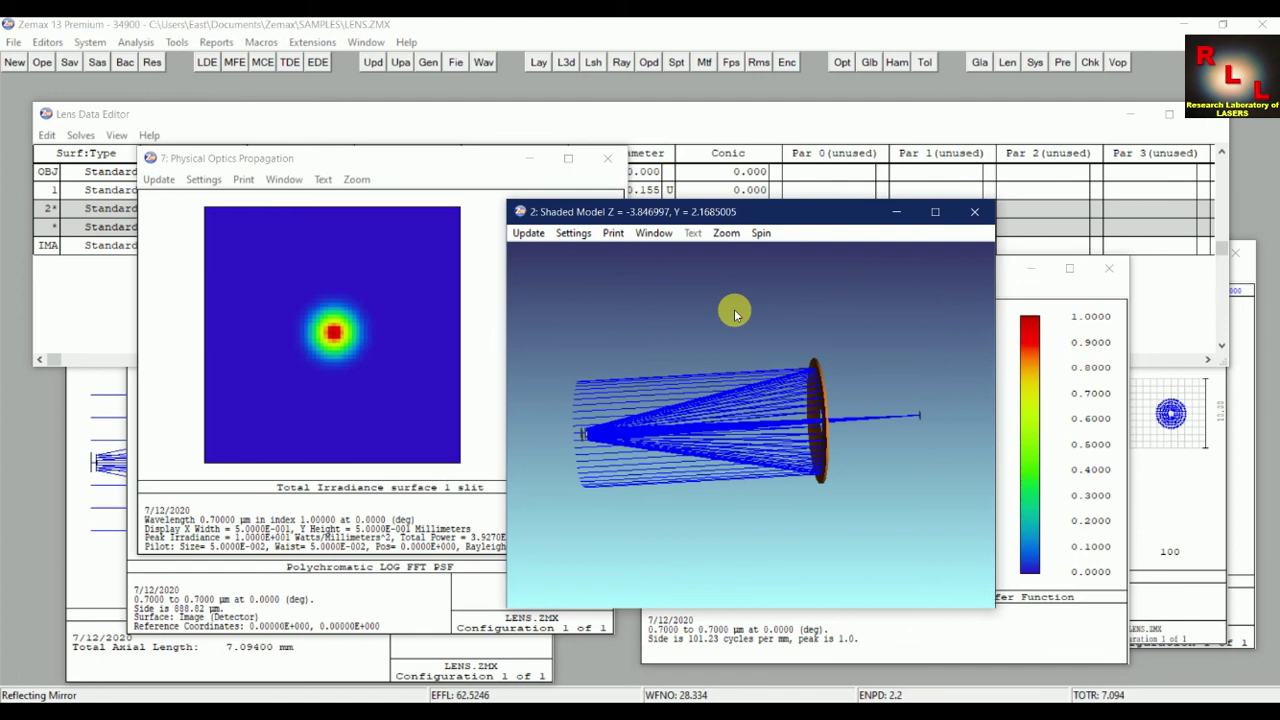
mouse_move(734, 309)
left_mouse_down()
mouse_move(714, 303)
mouse_move(771, 344)
left_mouse_up()
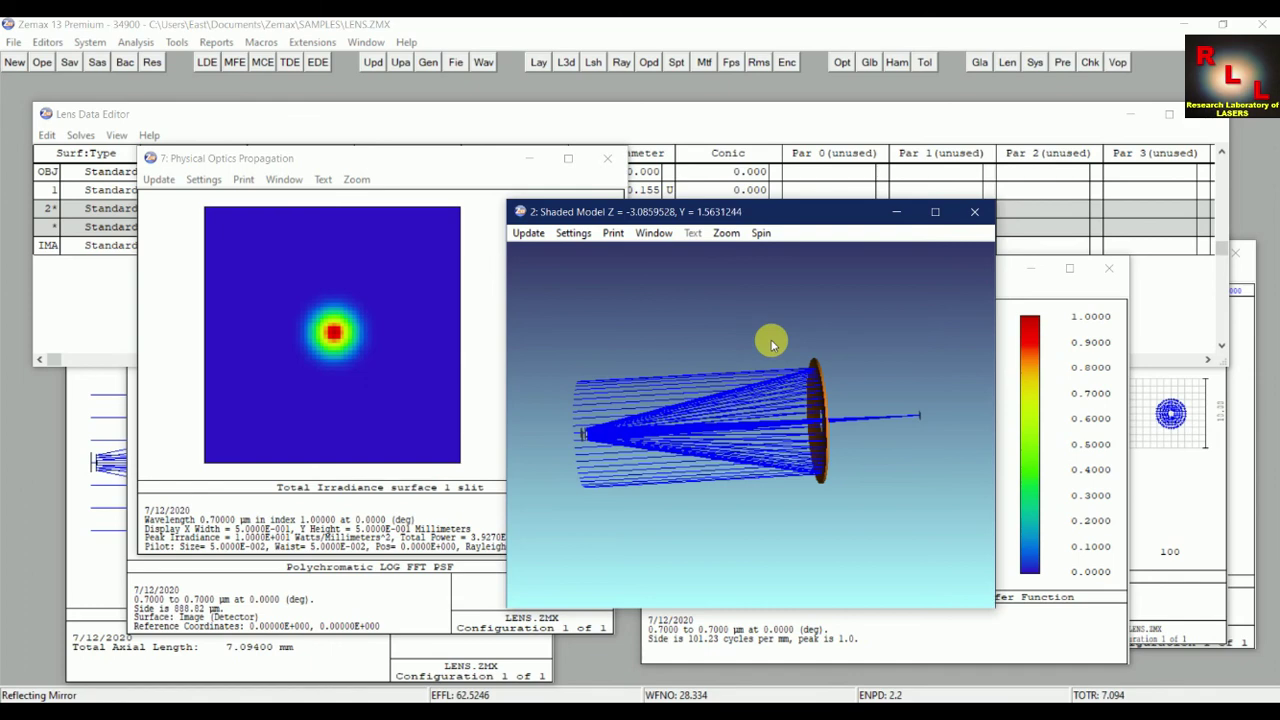